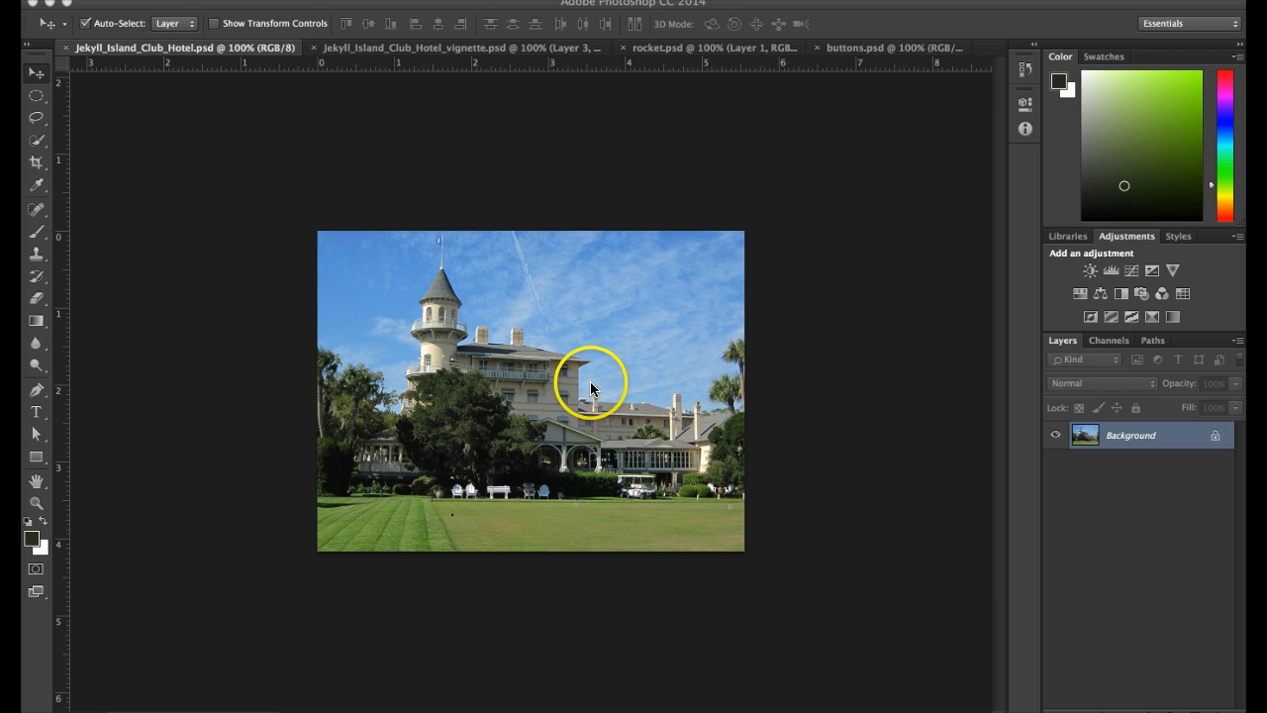
Show Layer 3 behind the vignette in Jekyll_Island_Club_Hotel_vignette.psd and view the rocket.psd and buttons.psd documents
{"action": "left_click", "coordinate": [417, 47]}
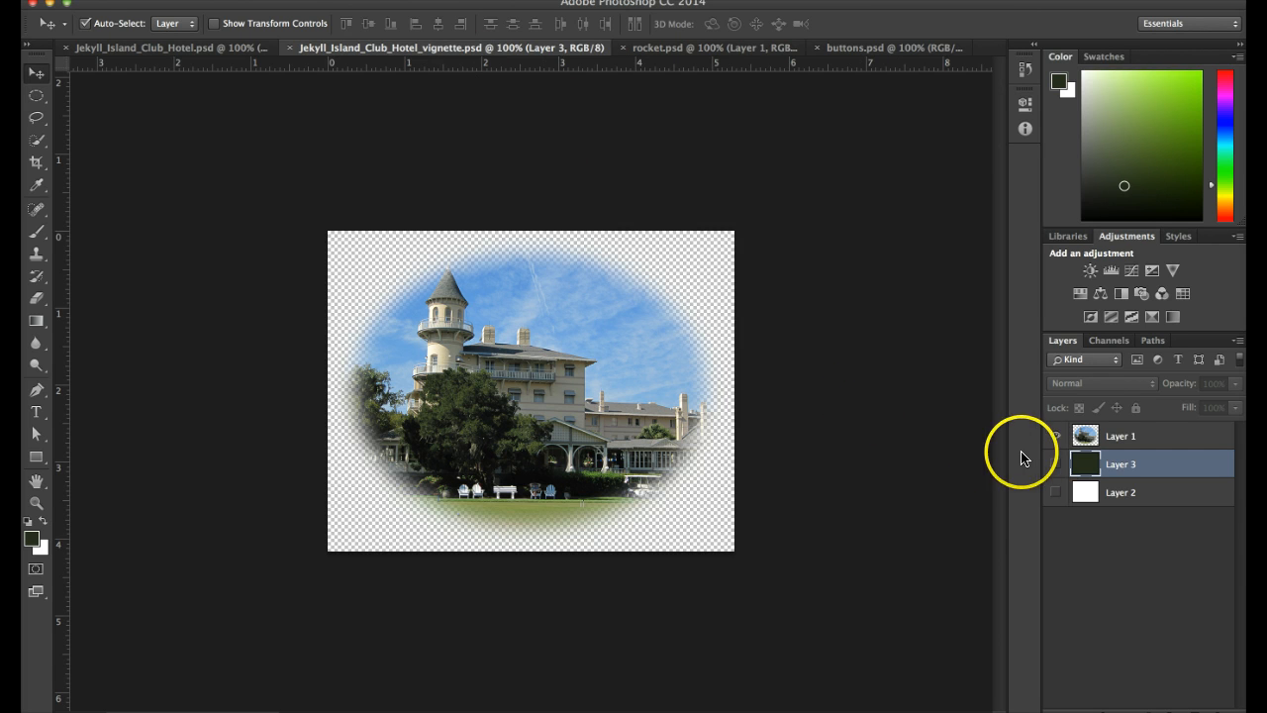
{"action": "left_click", "coordinate": [1056, 464]}
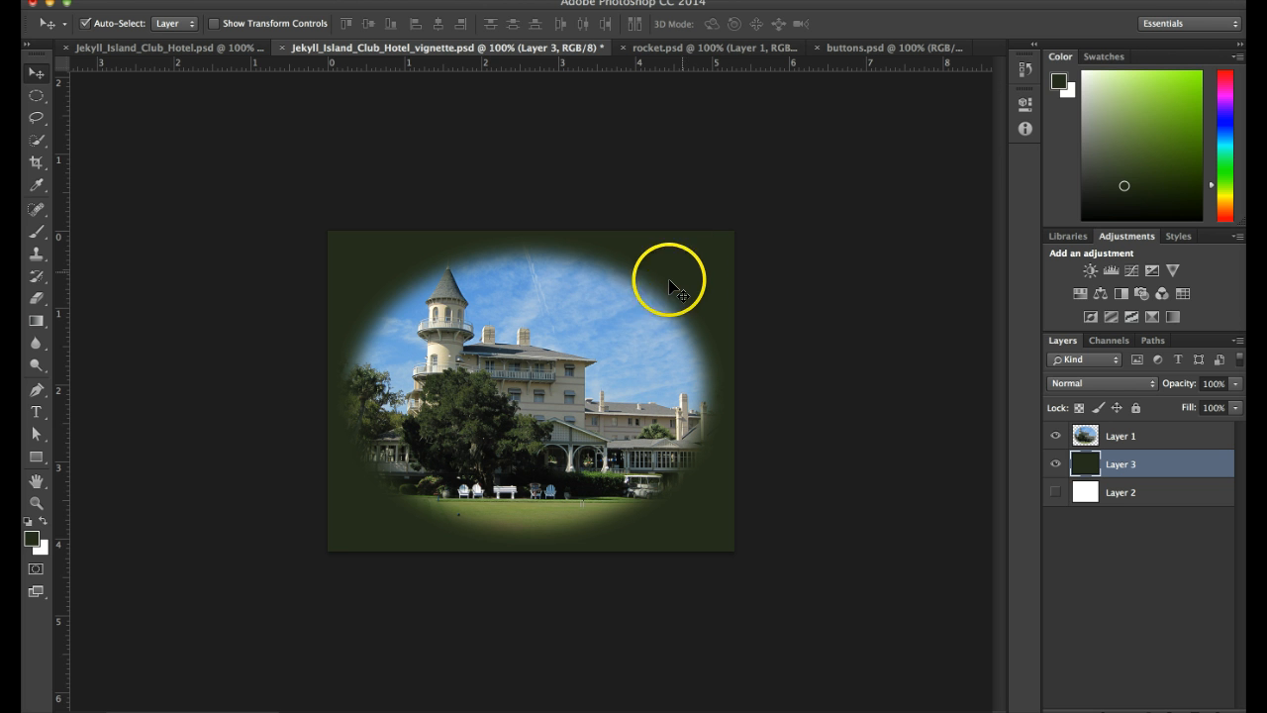
{"action": "left_click", "coordinate": [678, 48]}
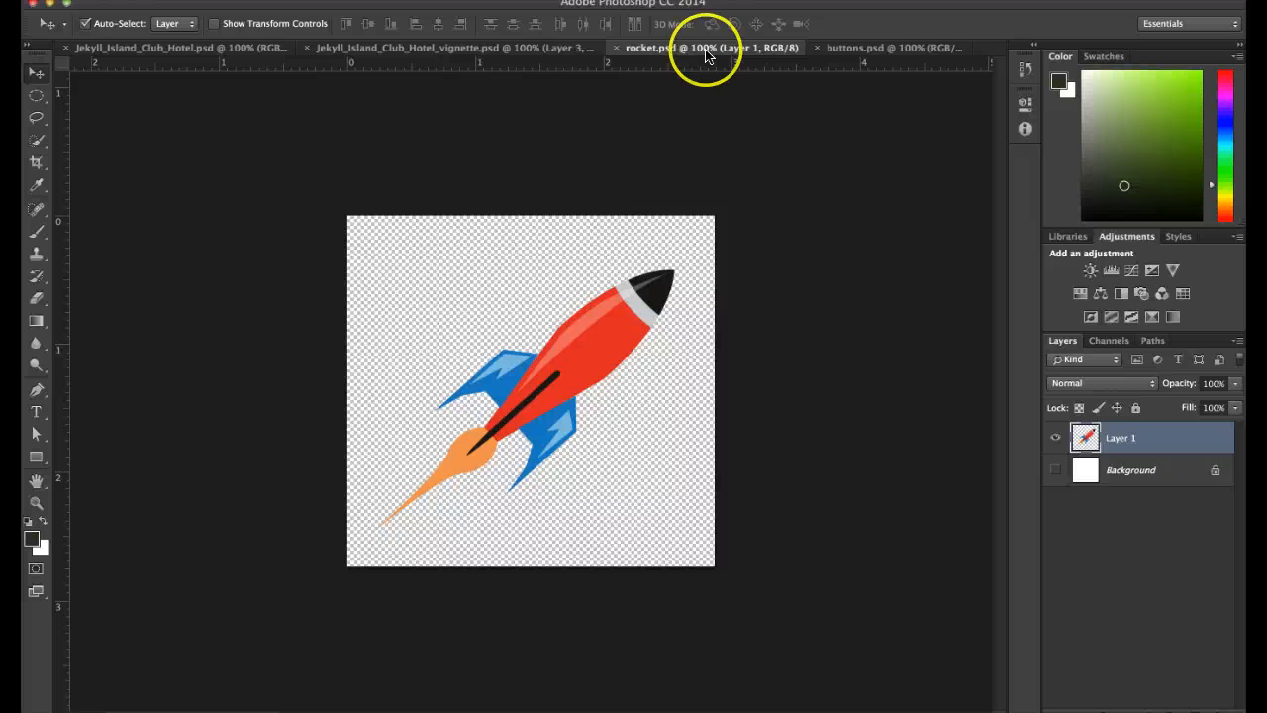
{"action": "left_click", "coordinate": [844, 49]}
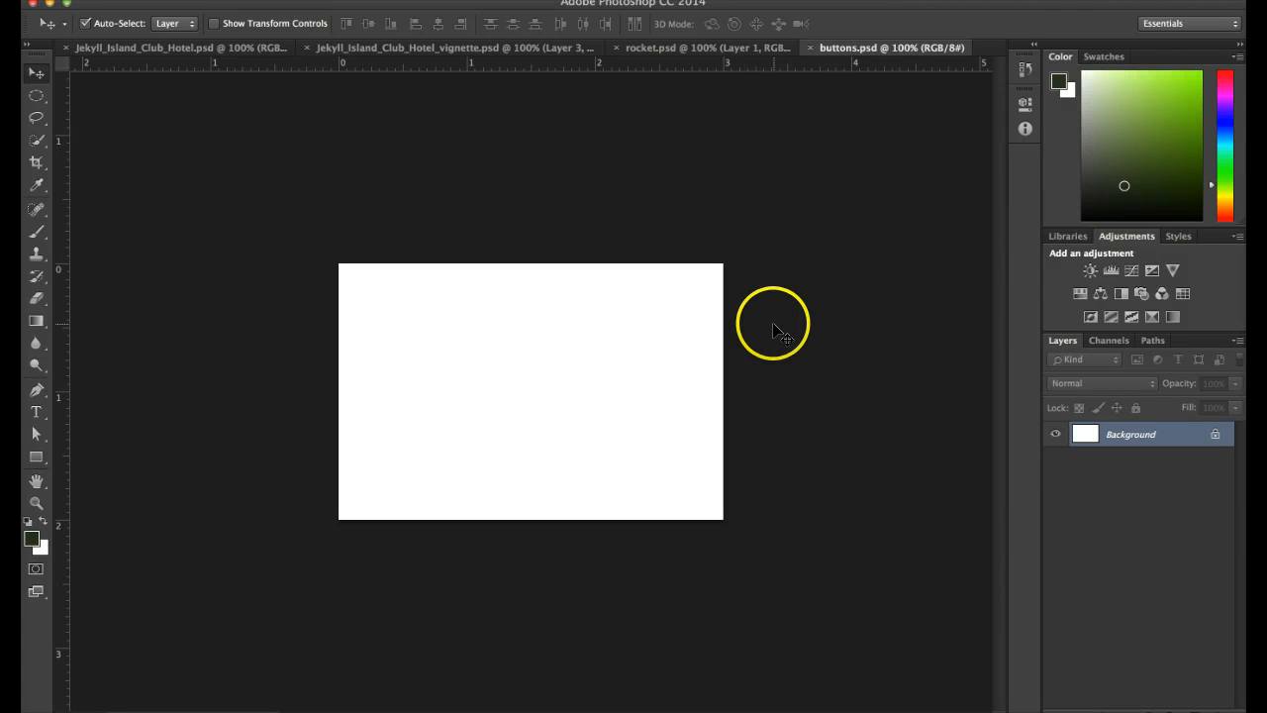
Switch to Adobe Illustrator and open the Web Buttons and Bars symbol library
{"action": "mouse_move", "coordinate": [569, 707]}
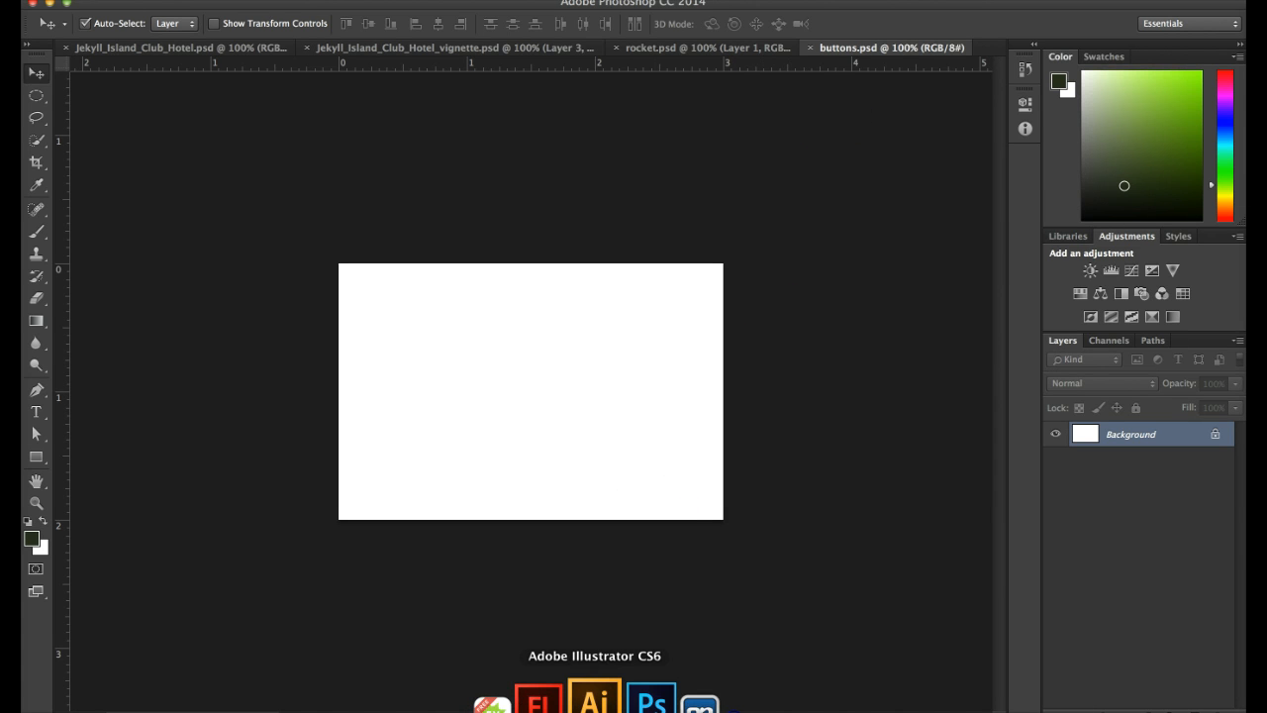
{"action": "left_click", "coordinate": [594, 700]}
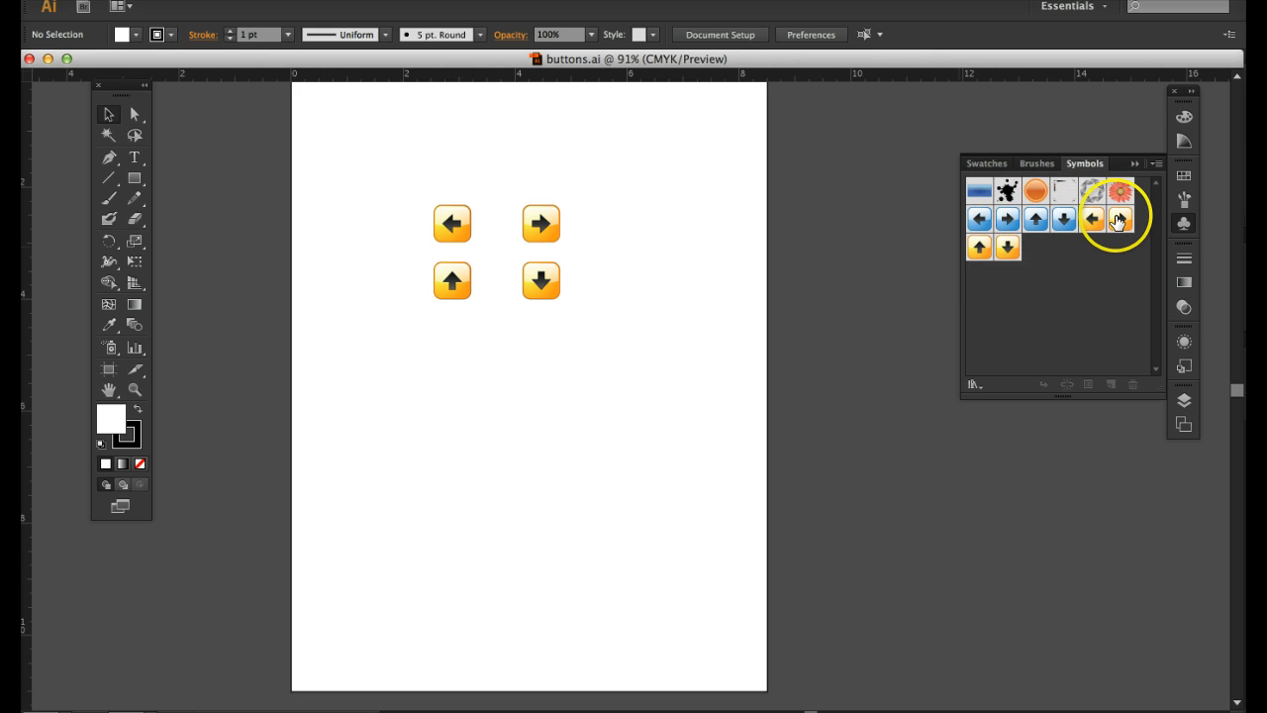
{"action": "left_click", "coordinate": [1156, 163]}
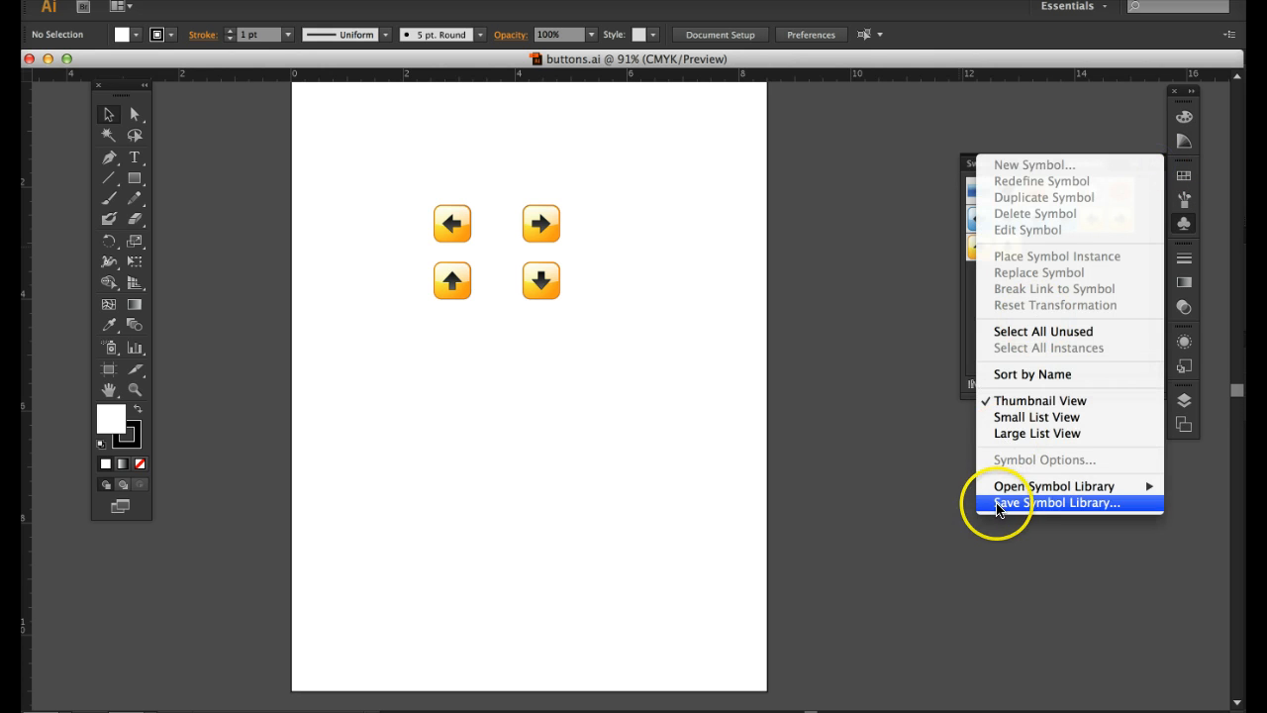
{"action": "mouse_move", "coordinate": [1018, 490]}
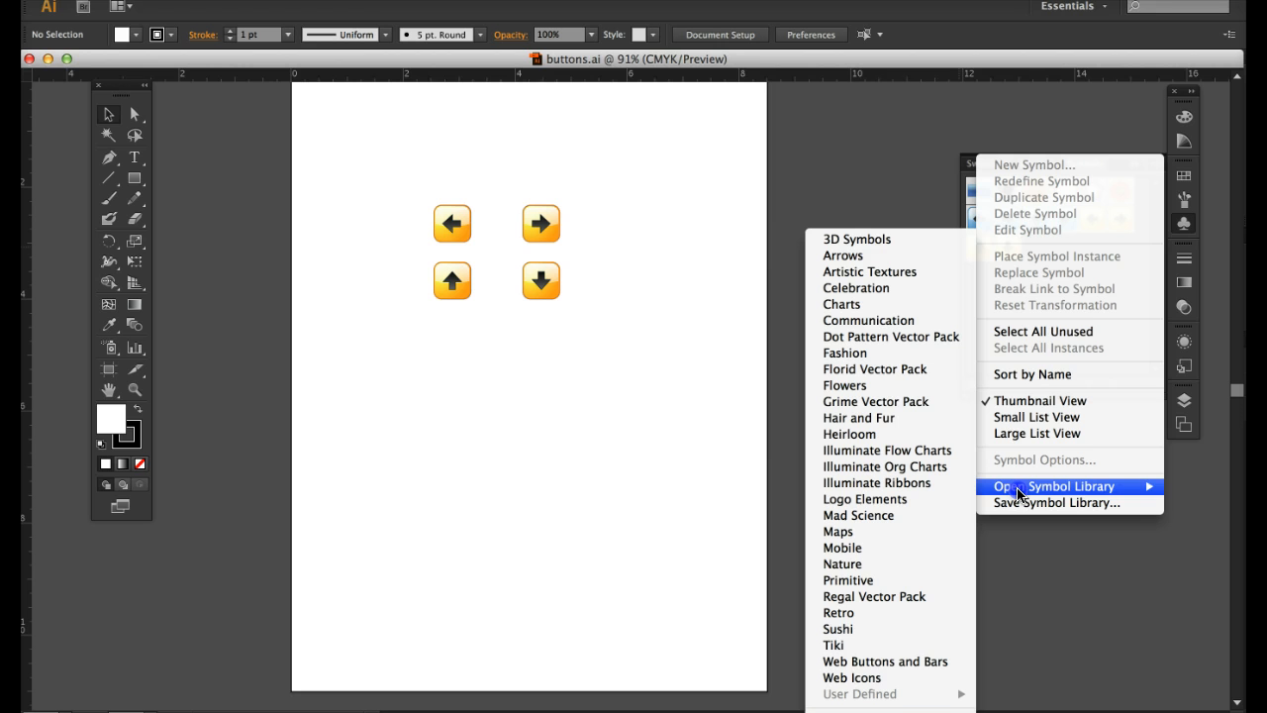
{"action": "left_click", "coordinate": [887, 661]}
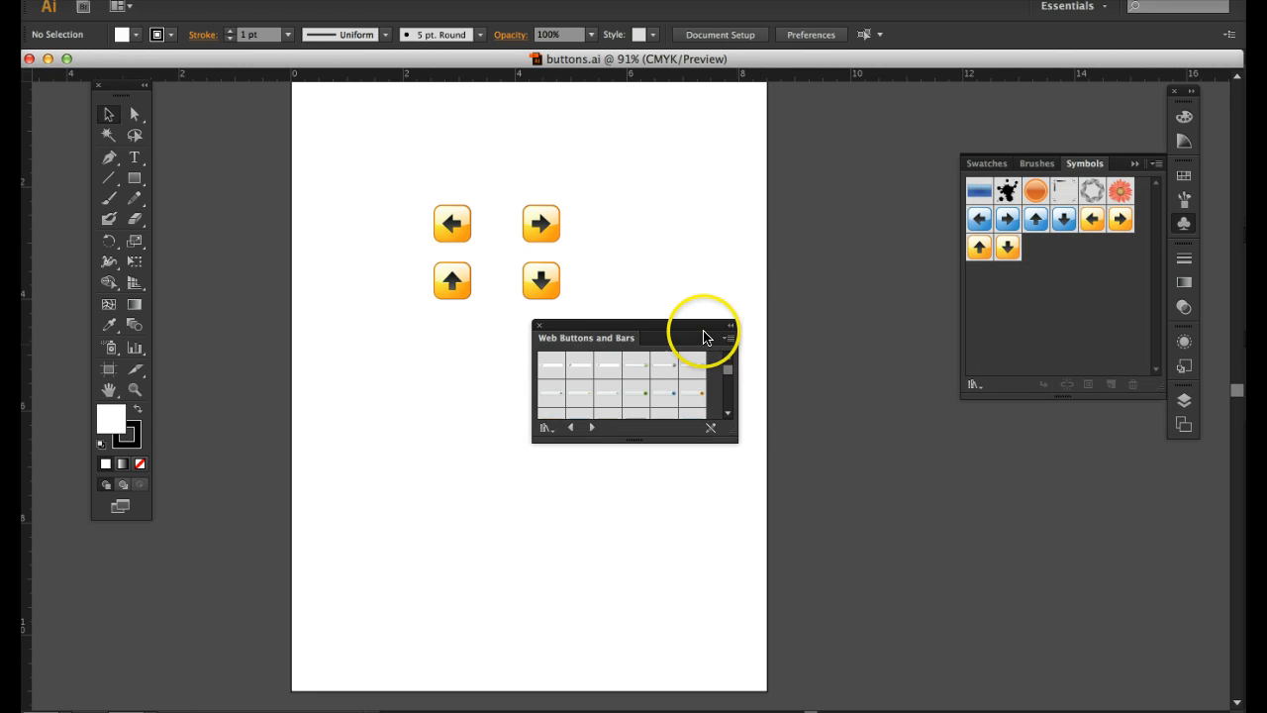
Move the Web Buttons and Bars library off the artboard's centre and enlarge it to show all its symbols
{"action": "left_click_drag", "start_coordinate": [722, 324], "coordinate": [928, 176]}
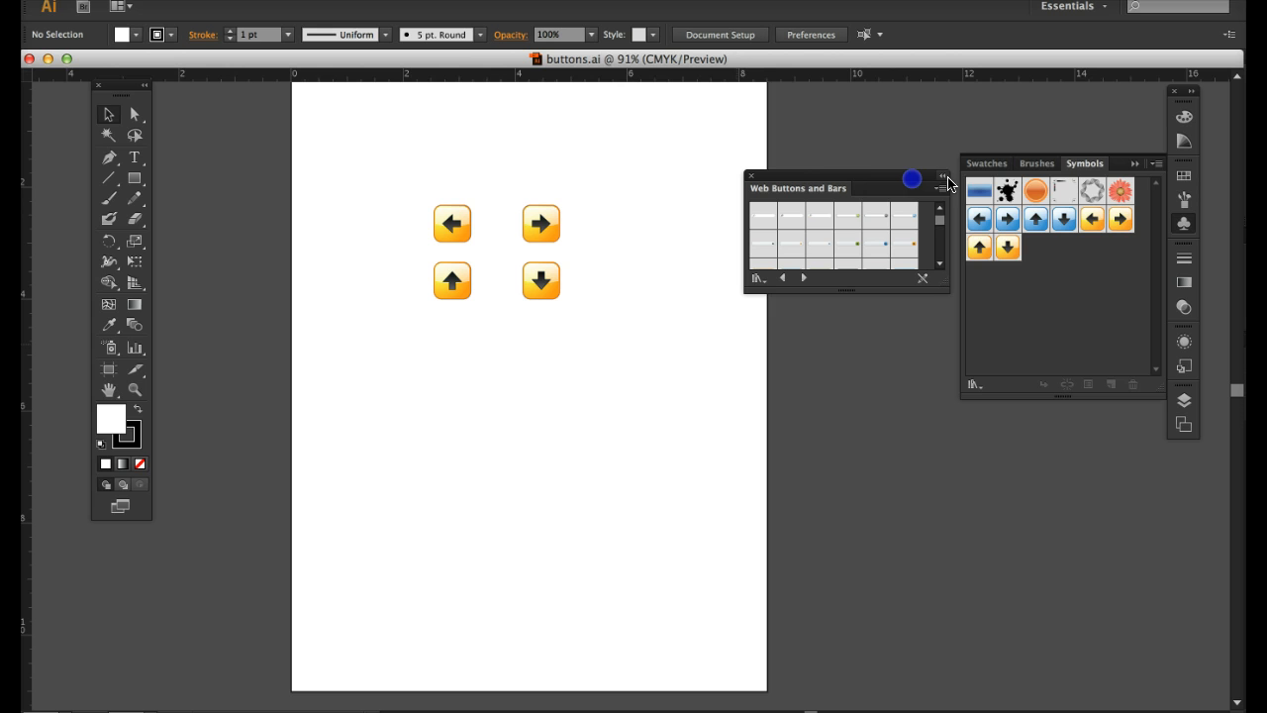
{"action": "left_click", "coordinate": [1134, 166]}
{"action": "left_click_drag", "start_coordinate": [945, 288], "coordinate": [1161, 607]}
{"action": "left_click_drag", "start_coordinate": [953, 184], "coordinate": [965, 87]}
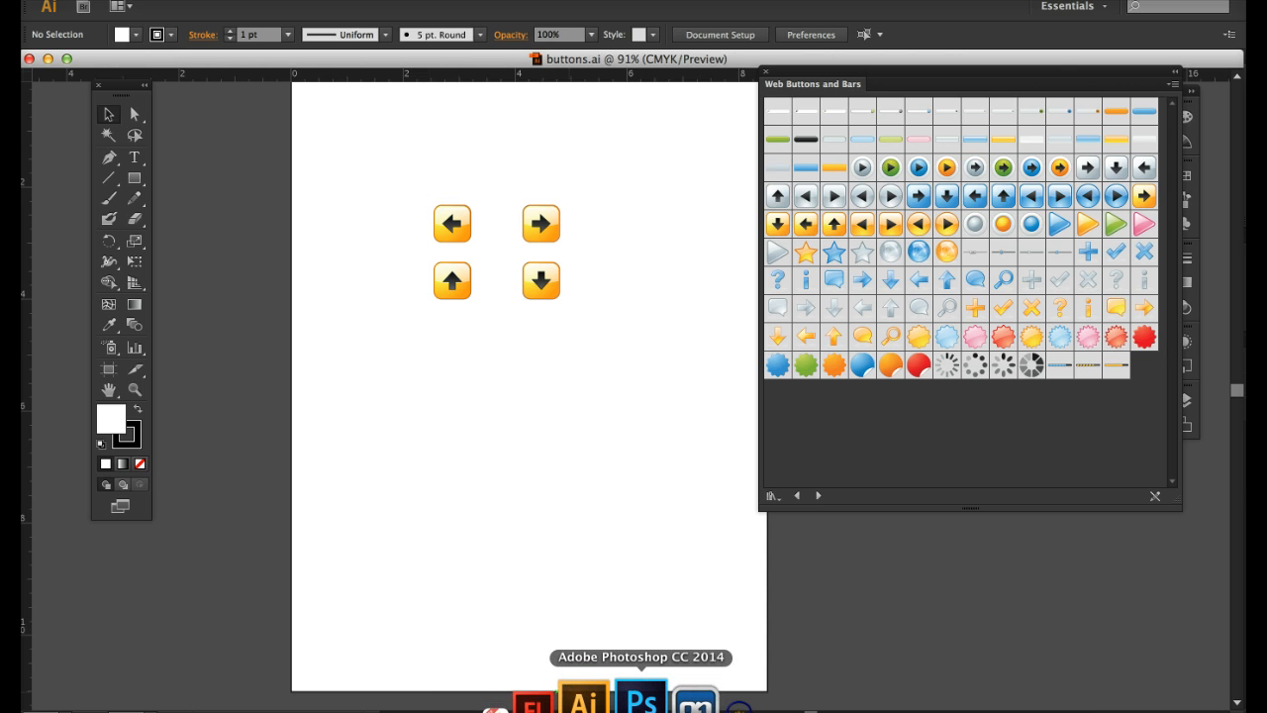
Switch back to Photoshop, view the original hotel photo, and hide Layer 3 in the hotel vignette document
{"action": "left_click", "coordinate": [641, 699]}
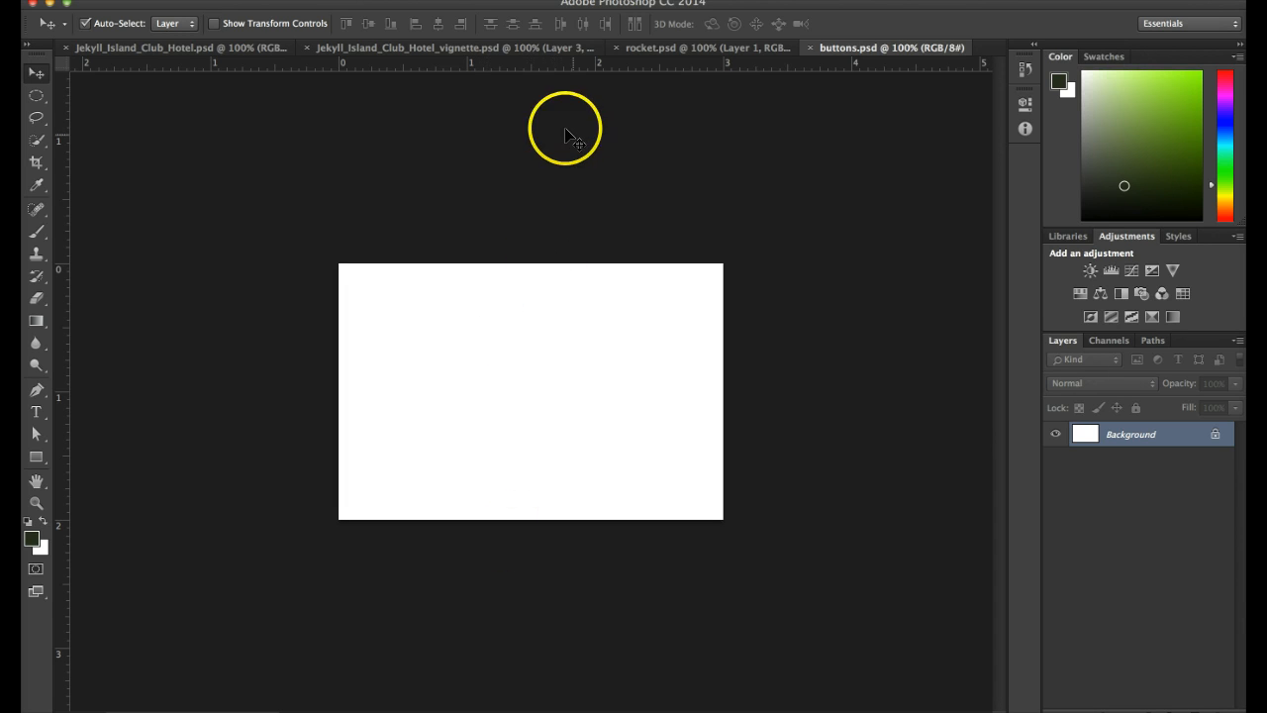
{"action": "left_click", "coordinate": [181, 51]}
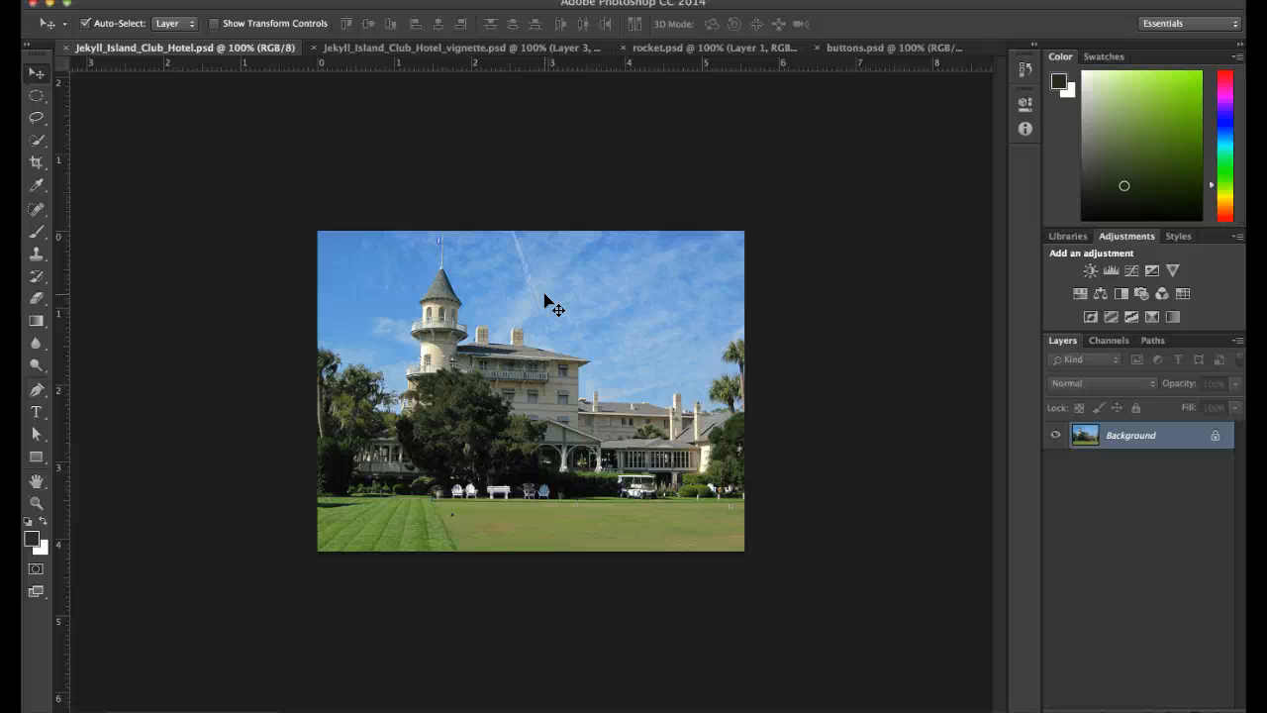
{"action": "left_click", "coordinate": [592, 371]}
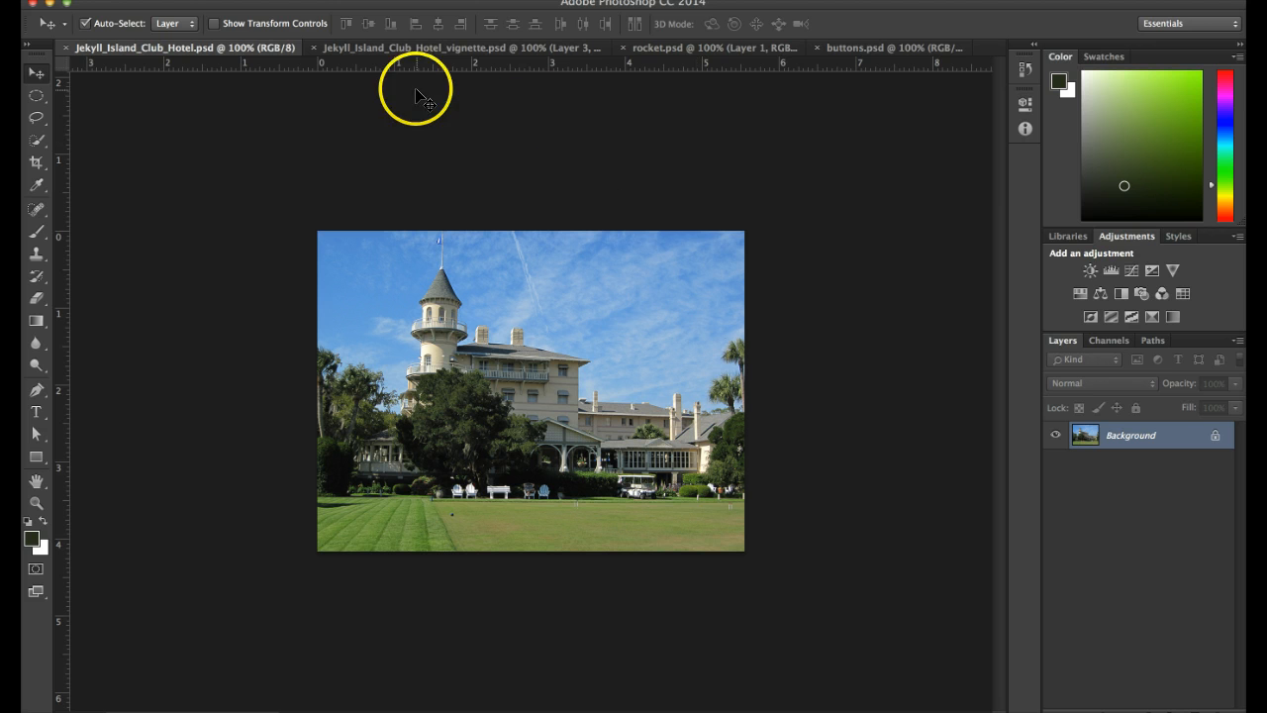
{"action": "left_click", "coordinate": [437, 48]}
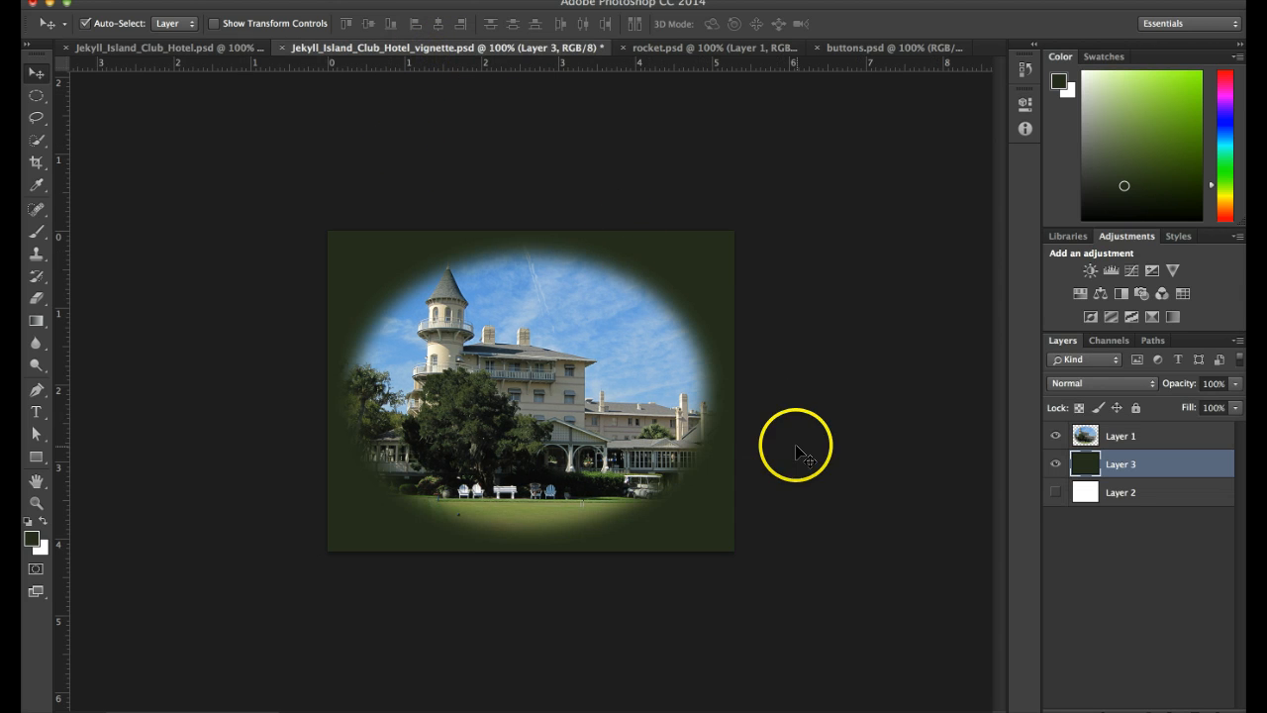
{"action": "left_click", "coordinate": [1055, 464]}
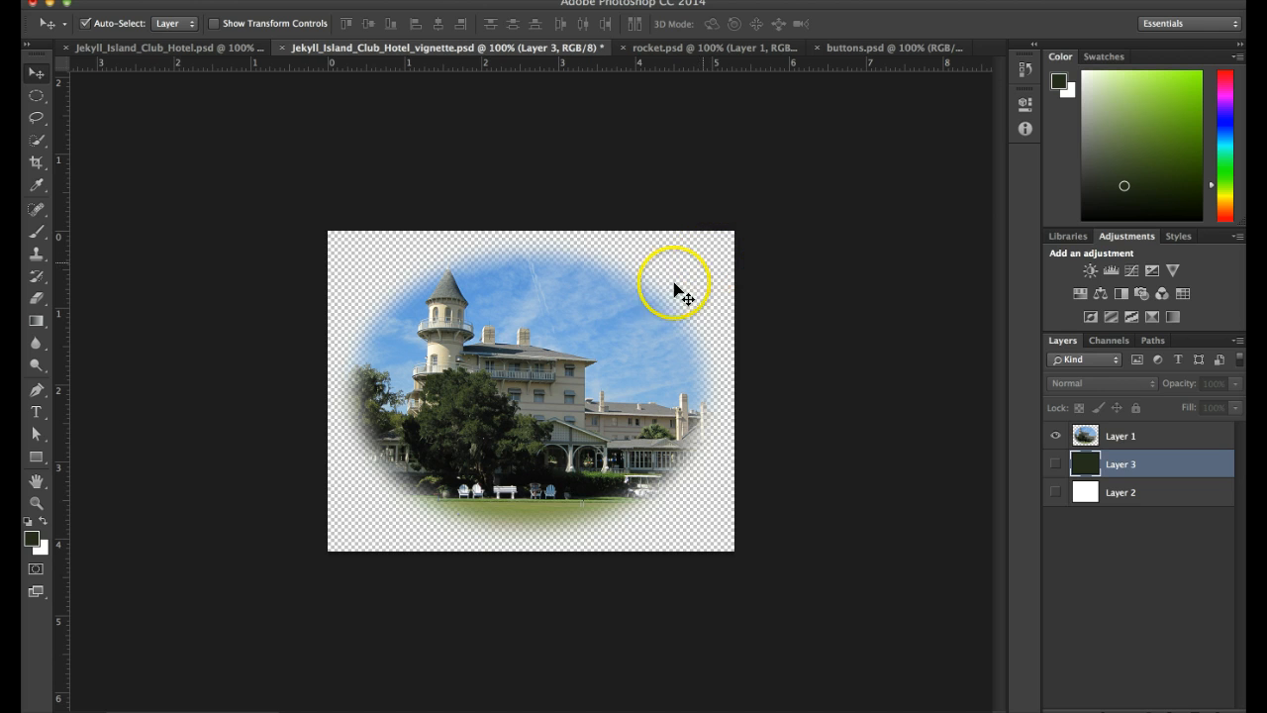
Compare the original hotel photo with the transparent vignette, and preview the vignette over the white Layer 2 before hiding that layer again
{"action": "left_click", "coordinate": [199, 49]}
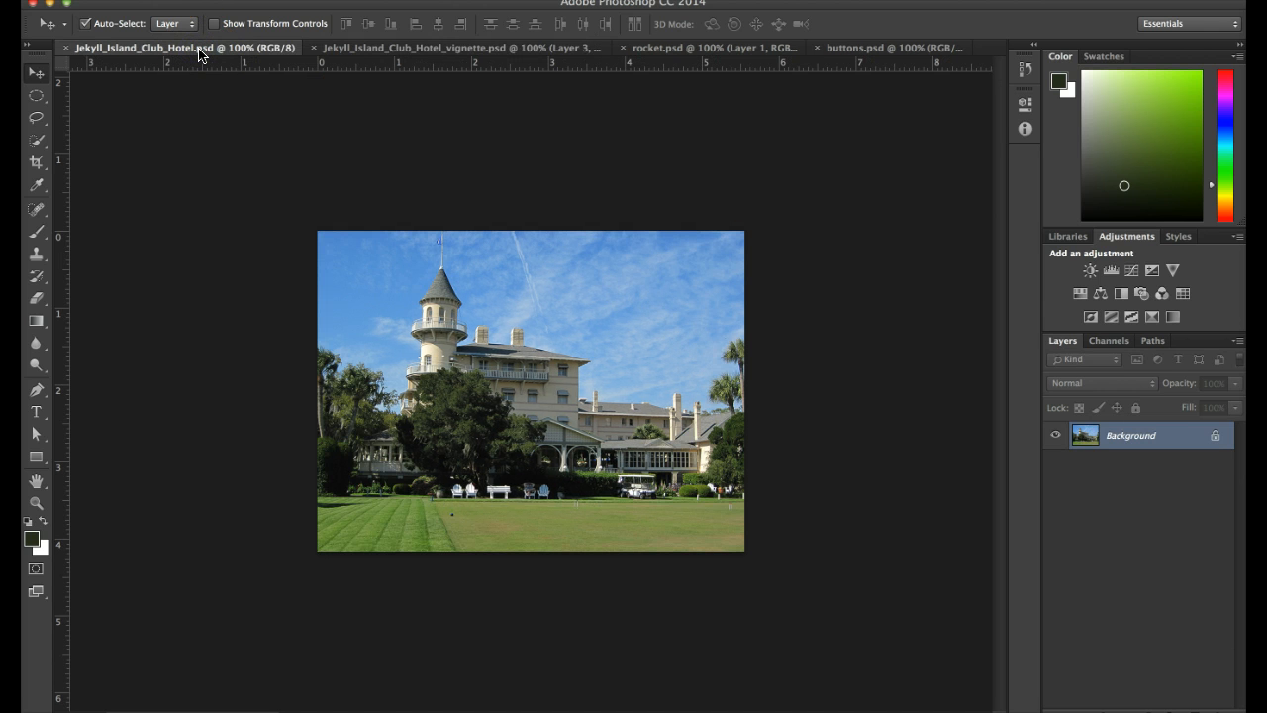
{"action": "left_click", "coordinate": [391, 49]}
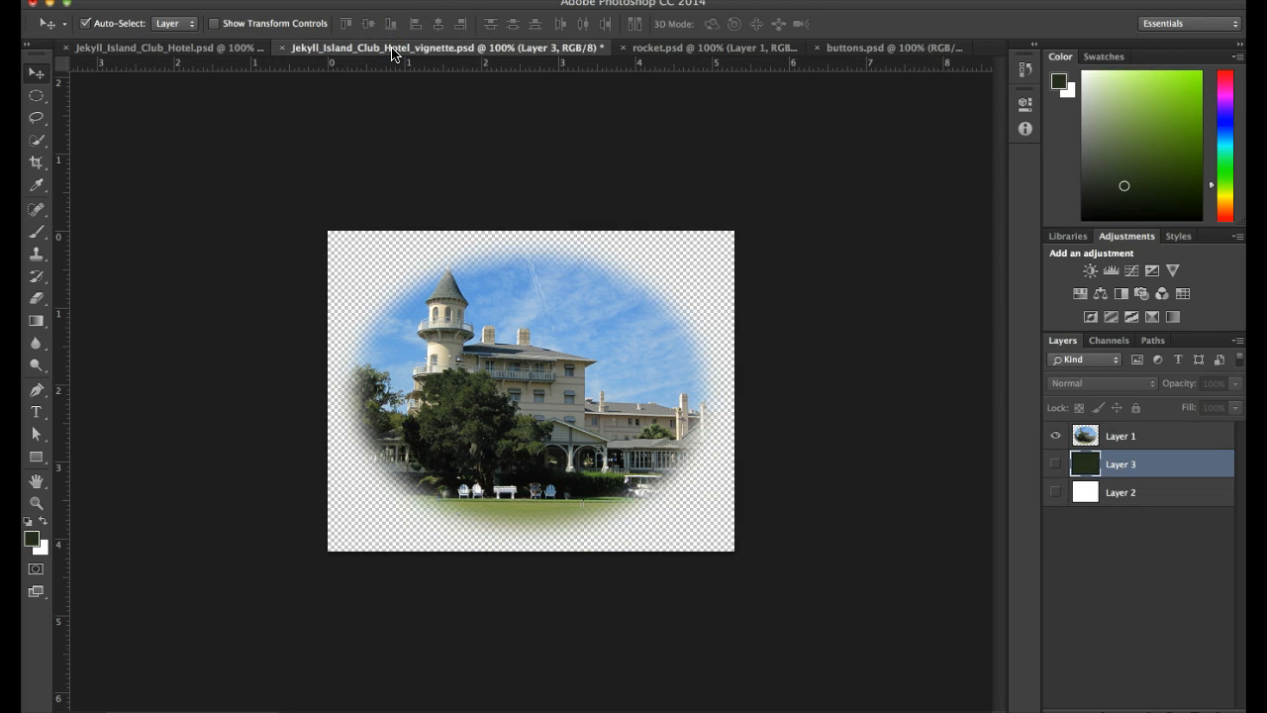
{"action": "left_click", "coordinate": [168, 49]}
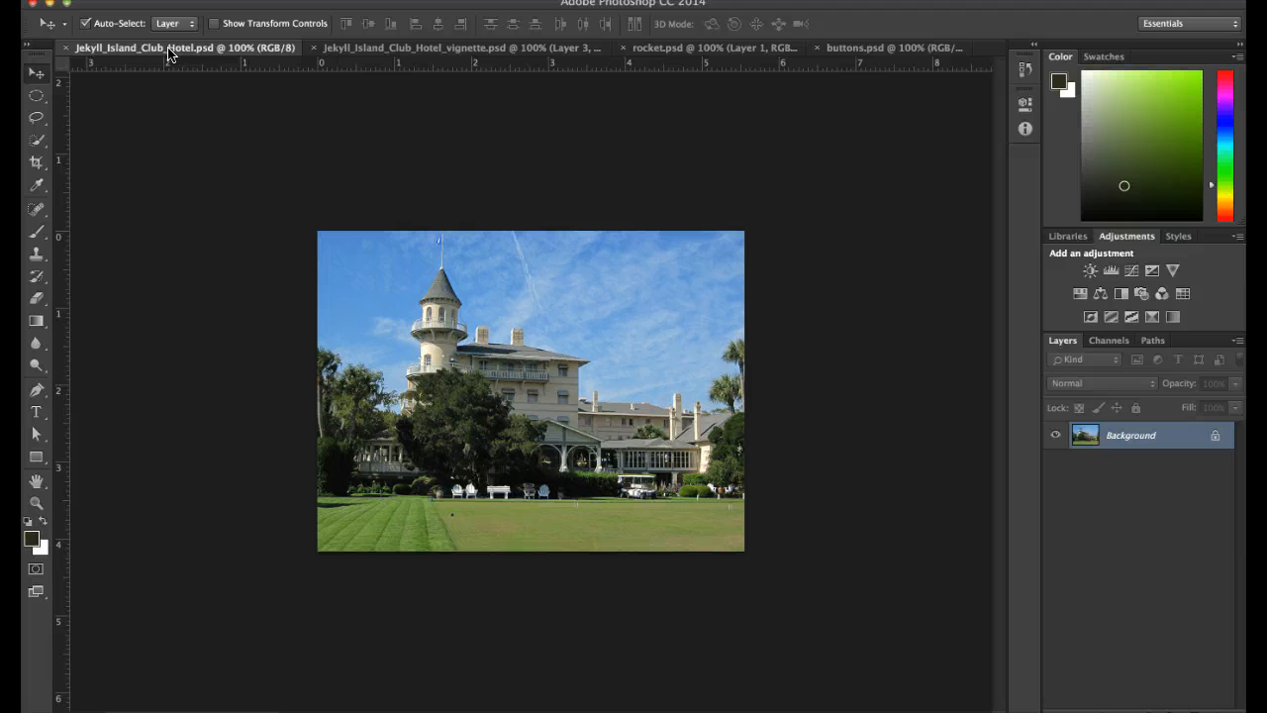
{"action": "left_click", "coordinate": [351, 49]}
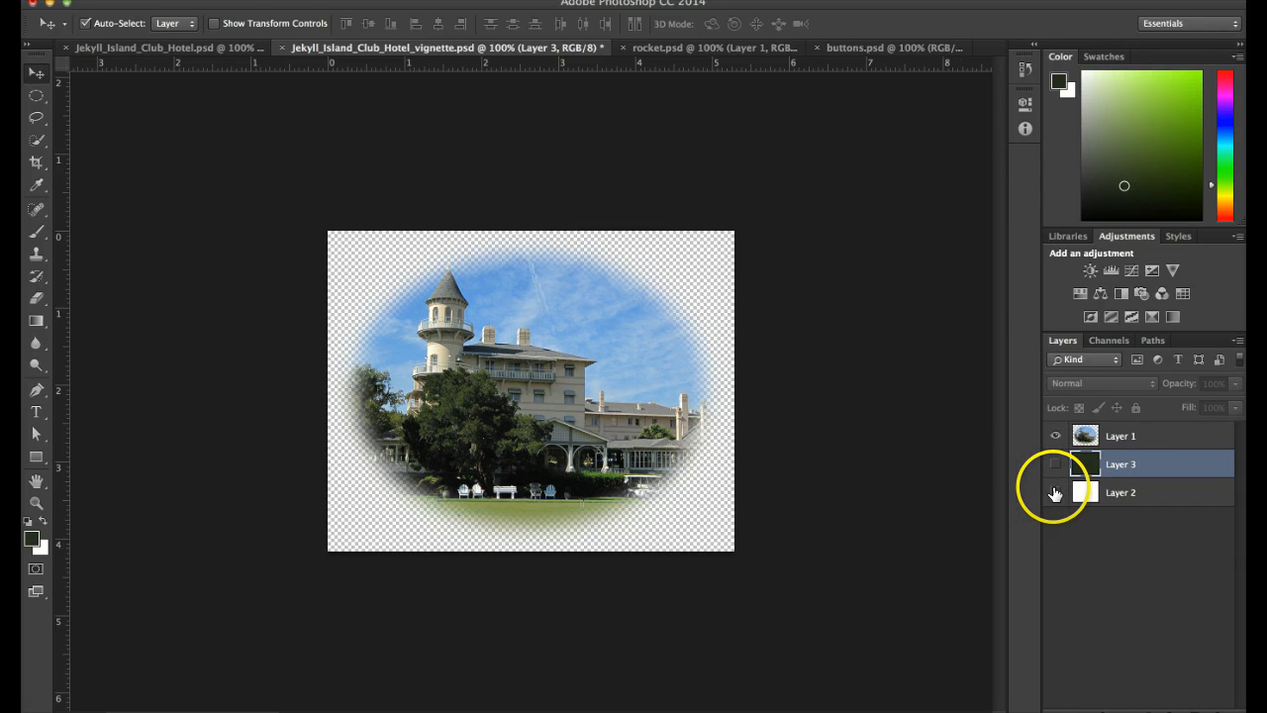
{"action": "left_click", "coordinate": [1054, 493]}
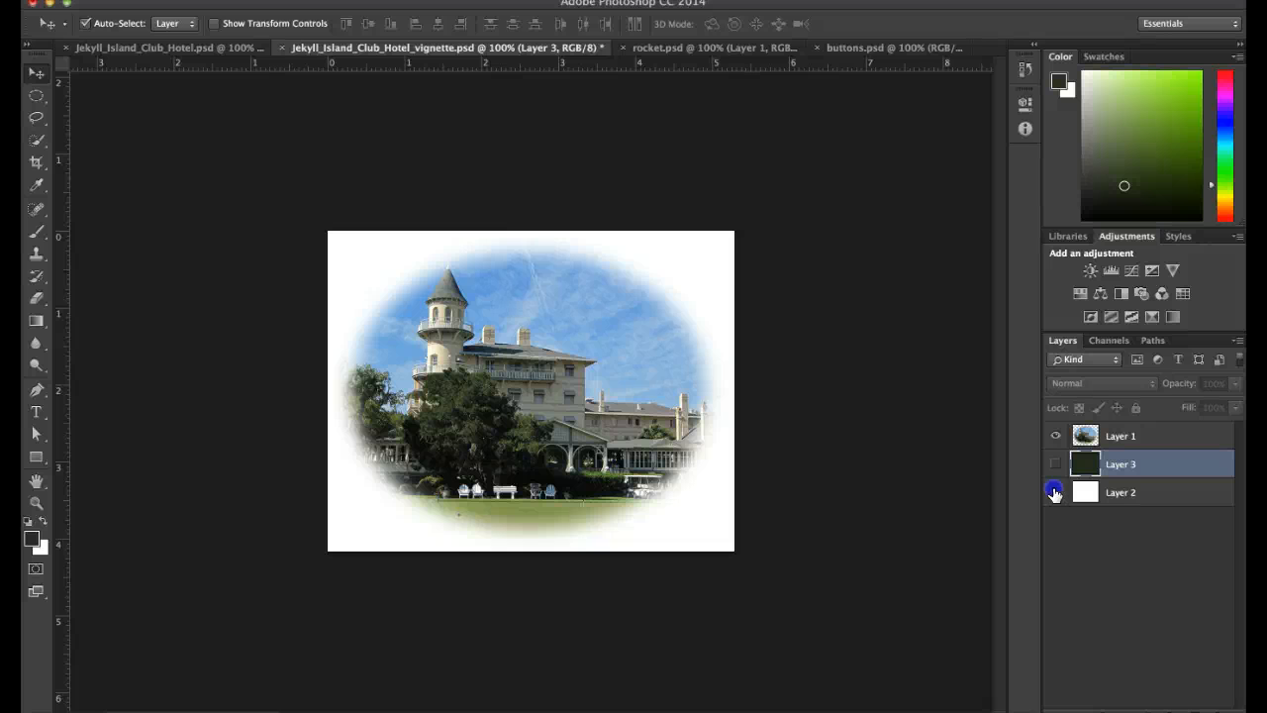
{"action": "left_click", "coordinate": [1056, 493]}
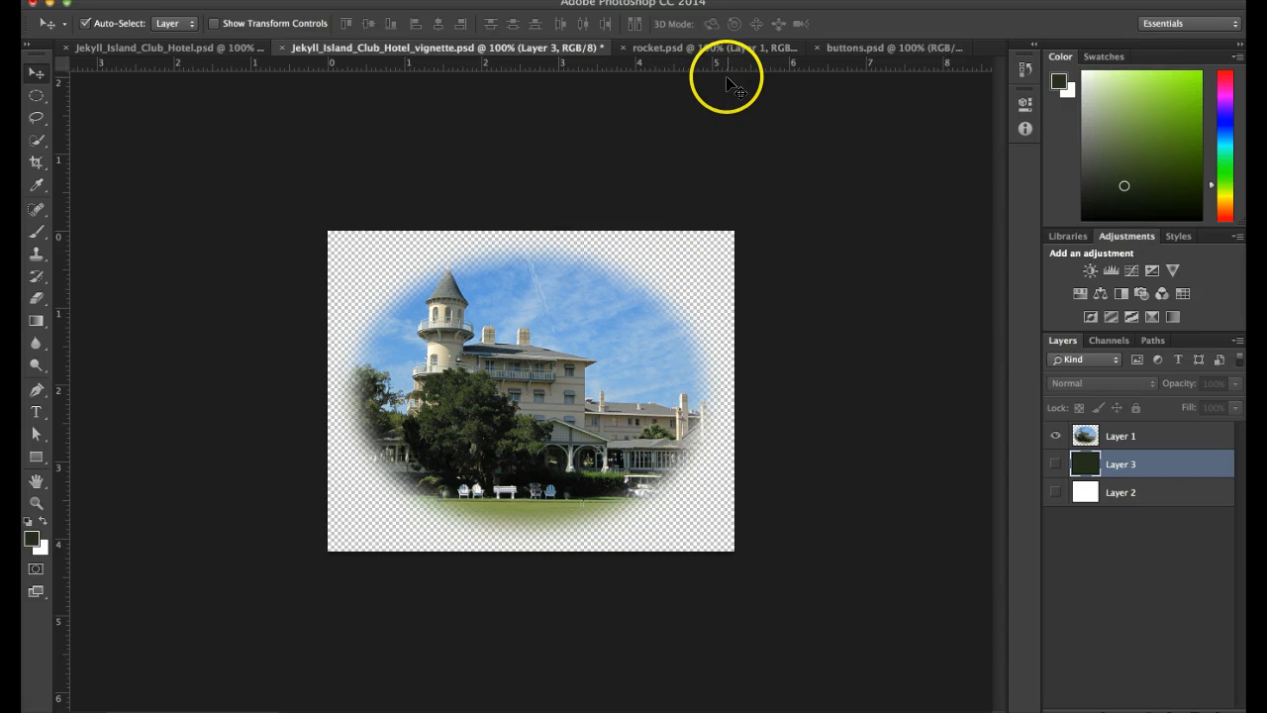
Preview the rocket in rocket.psd with its white Background layer, hide that layer again, and view buttons.psd
{"action": "left_click", "coordinate": [700, 49]}
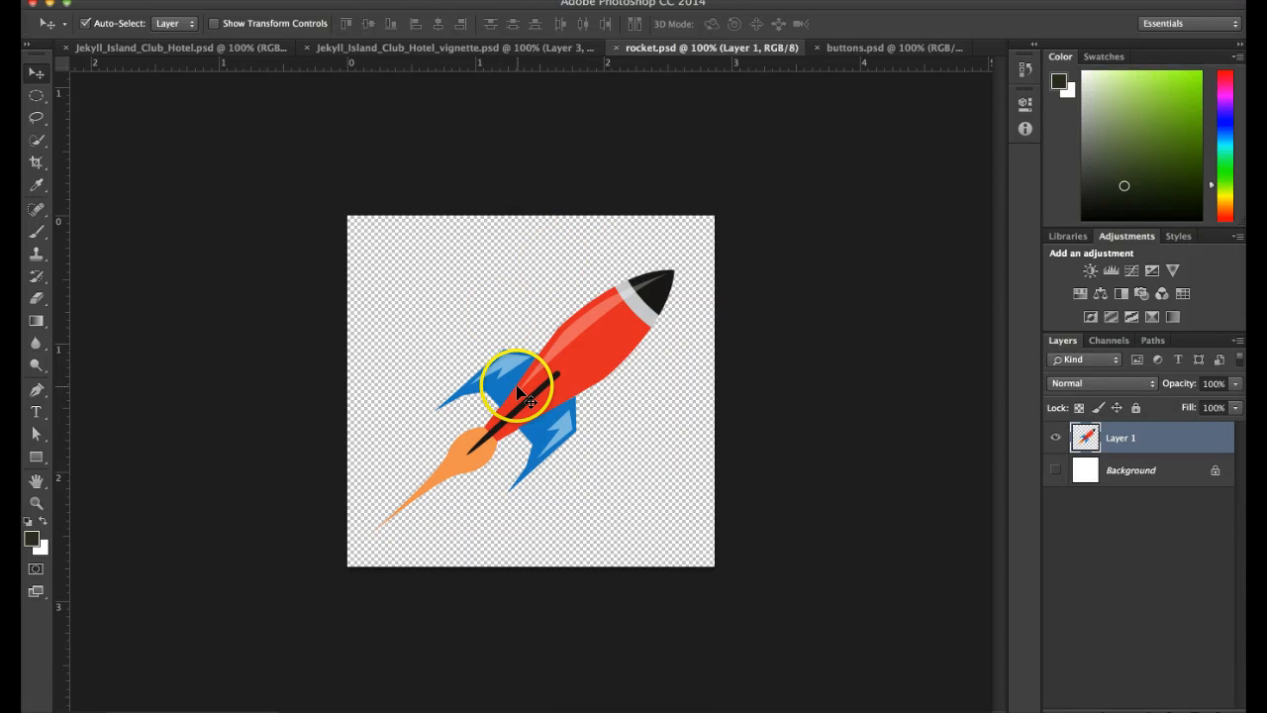
{"action": "left_click", "coordinate": [1055, 471]}
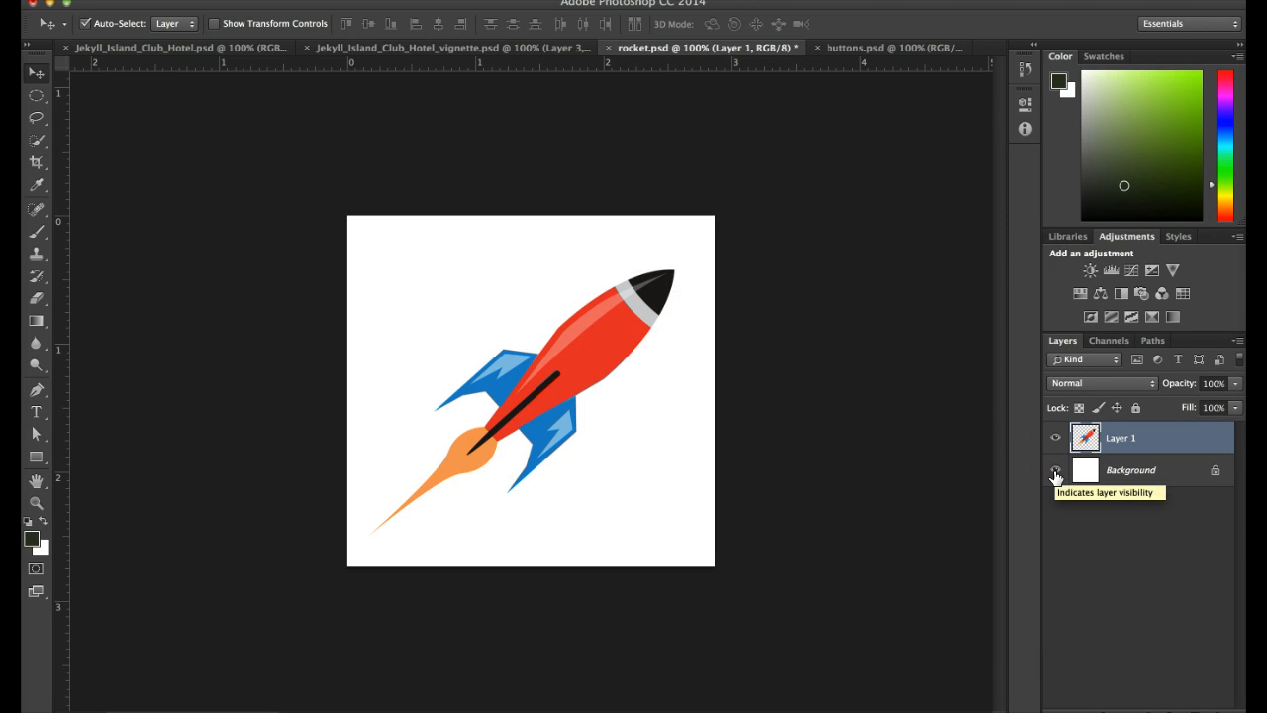
{"action": "left_click", "coordinate": [1055, 471]}
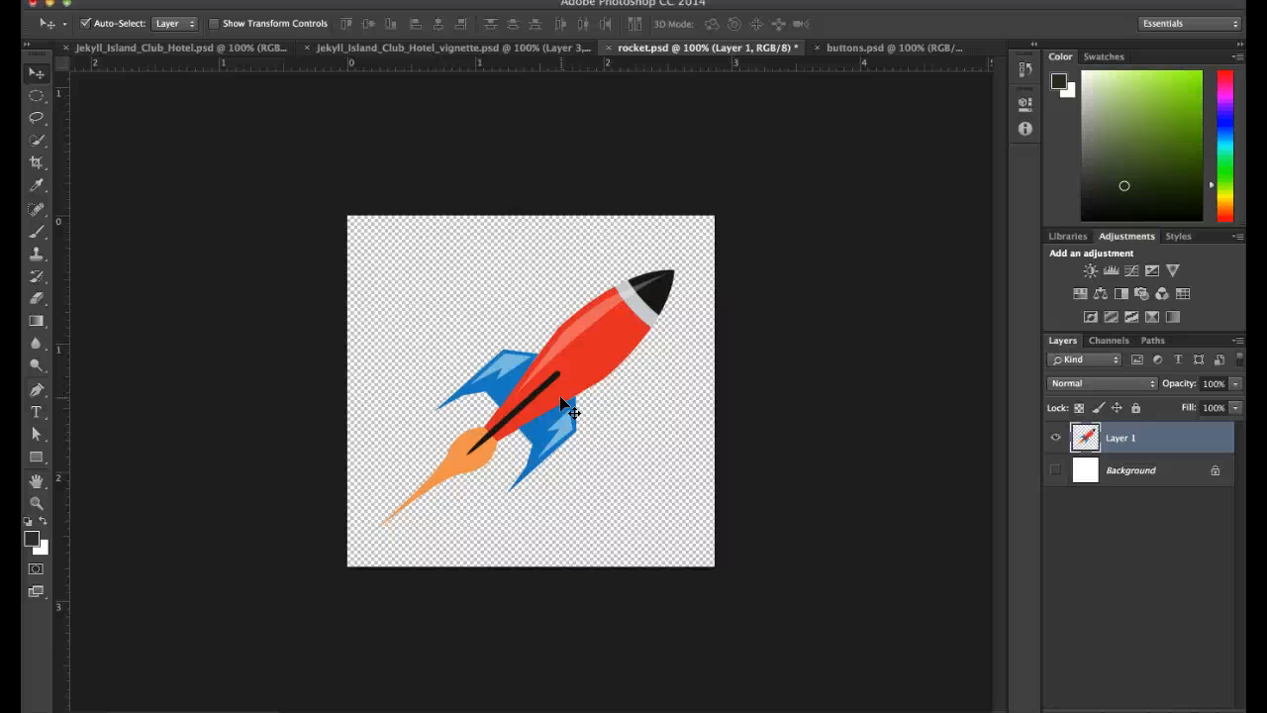
{"action": "left_click", "coordinate": [863, 48]}
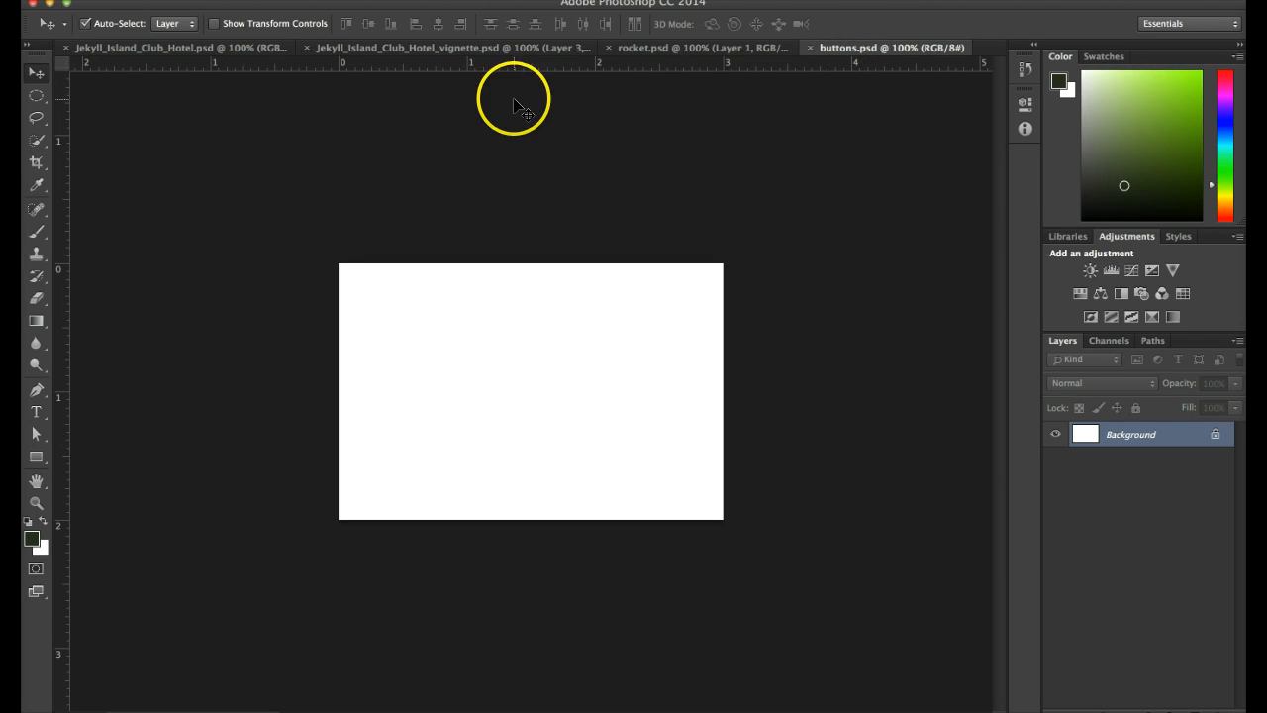
Check the pixel dimensions and resolution of Jekyll_Island_Club_Hotel.psd in Image Size, leaving the values unaltered
{"action": "left_click", "coordinate": [190, 48]}
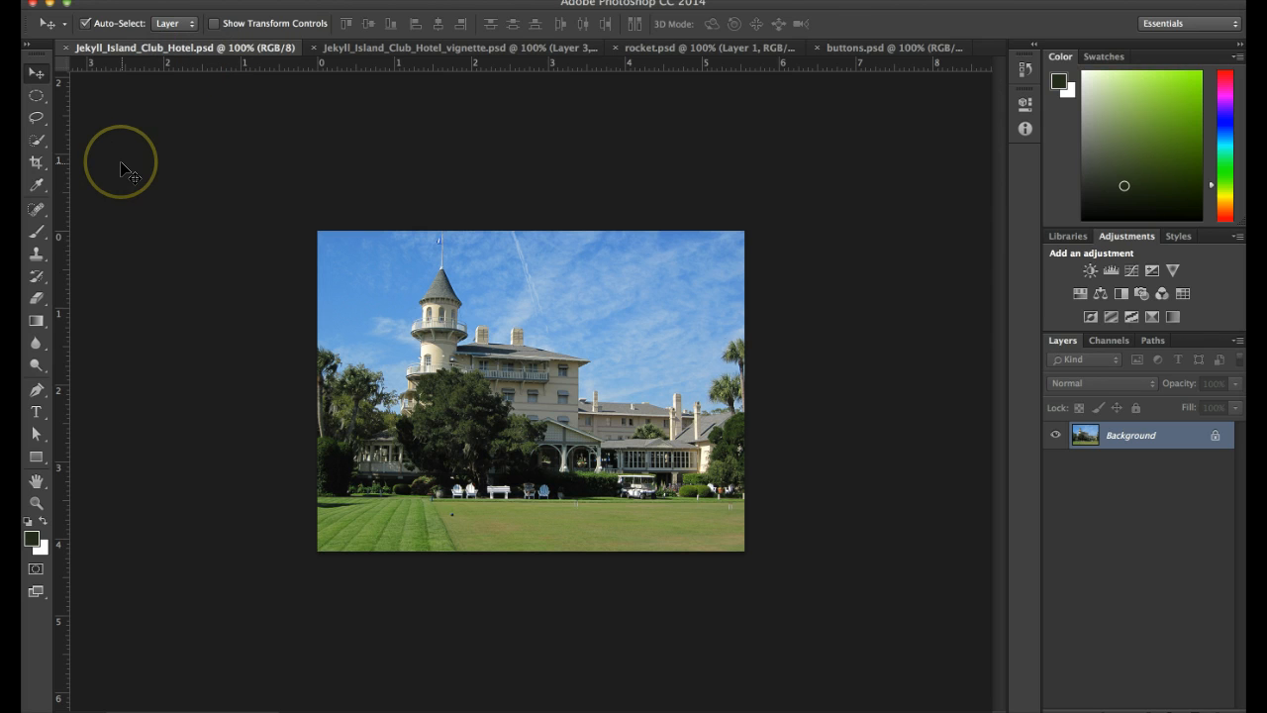
{"action": "key", "text": "super"}
{"action": "key", "text": "super+alt+i"}
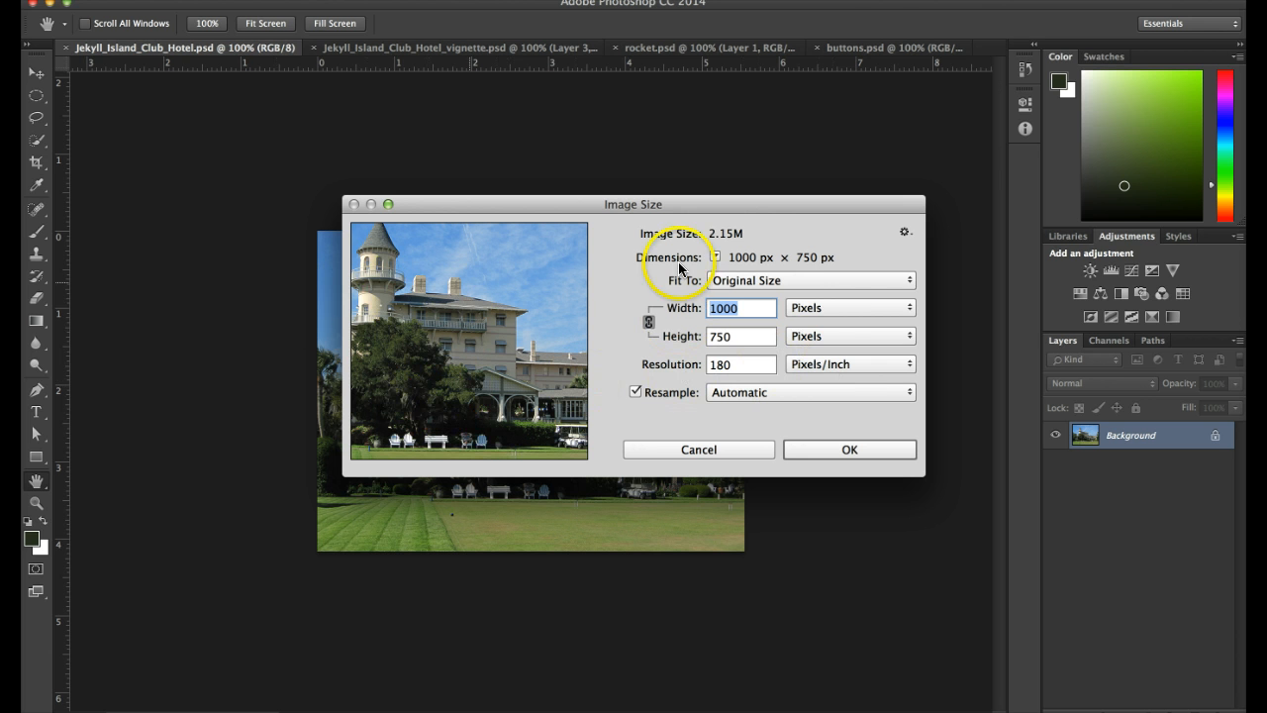
{"action": "left_click", "coordinate": [852, 450]}
{"action": "key", "text": "v"}
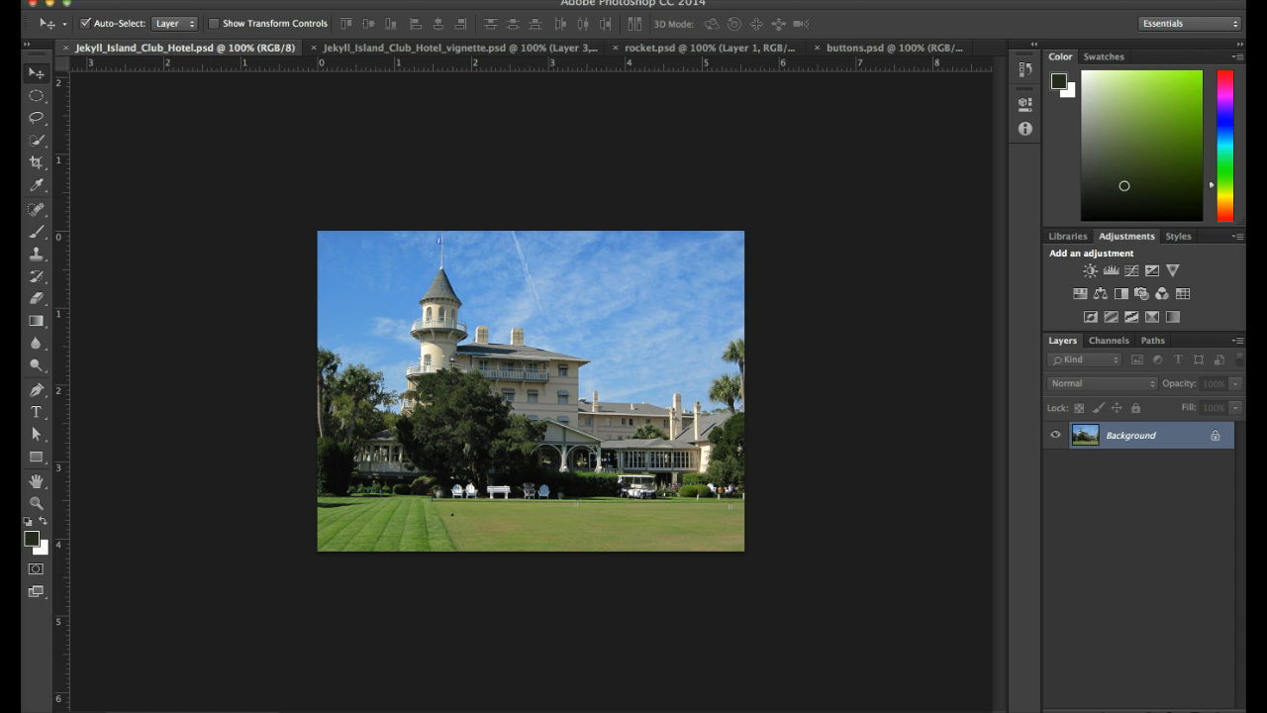
Open Save for Web for the hotel photo and pan the previews to show more of the building beside the tower
{"action": "left_click", "coordinate": [156, 0]}
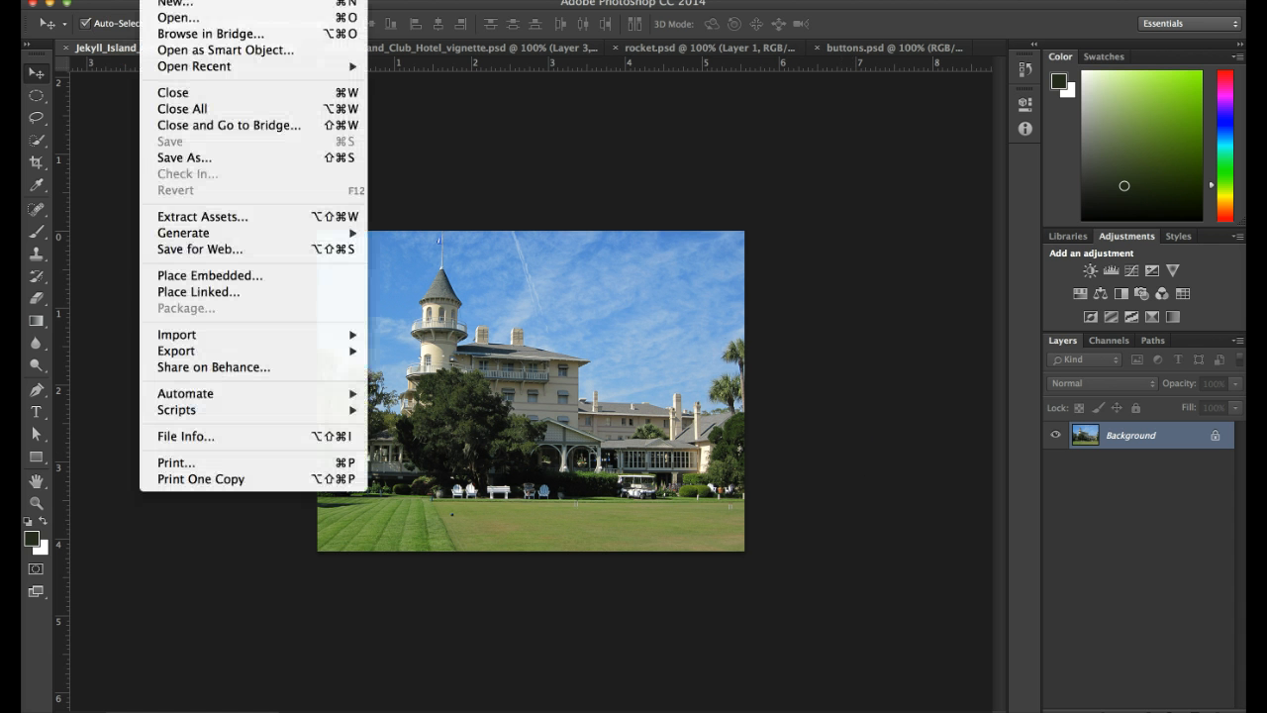
{"action": "left_click", "coordinate": [212, 256]}
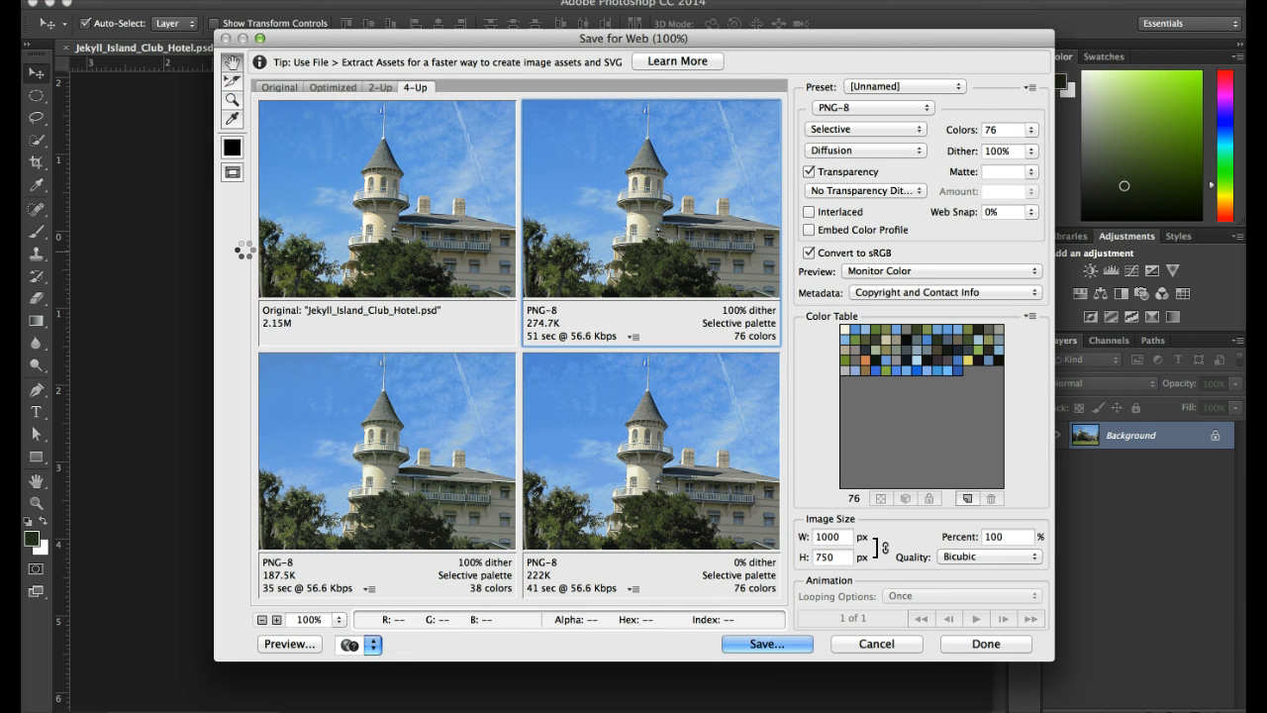
{"action": "left_click_drag", "start_coordinate": [406, 211], "coordinate": [373, 189]}
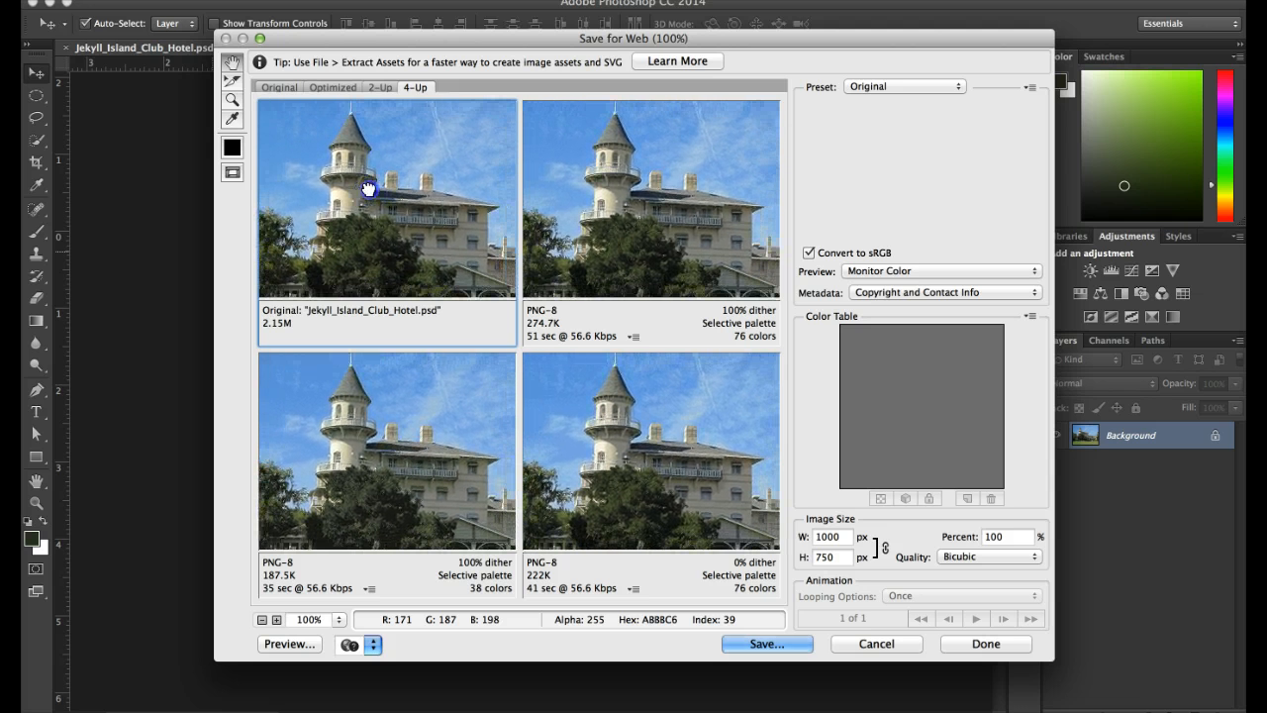
Compare the optimization settings of the three PNG-8 preview versions, ending on the 38-color version
{"action": "left_click", "coordinate": [661, 181]}
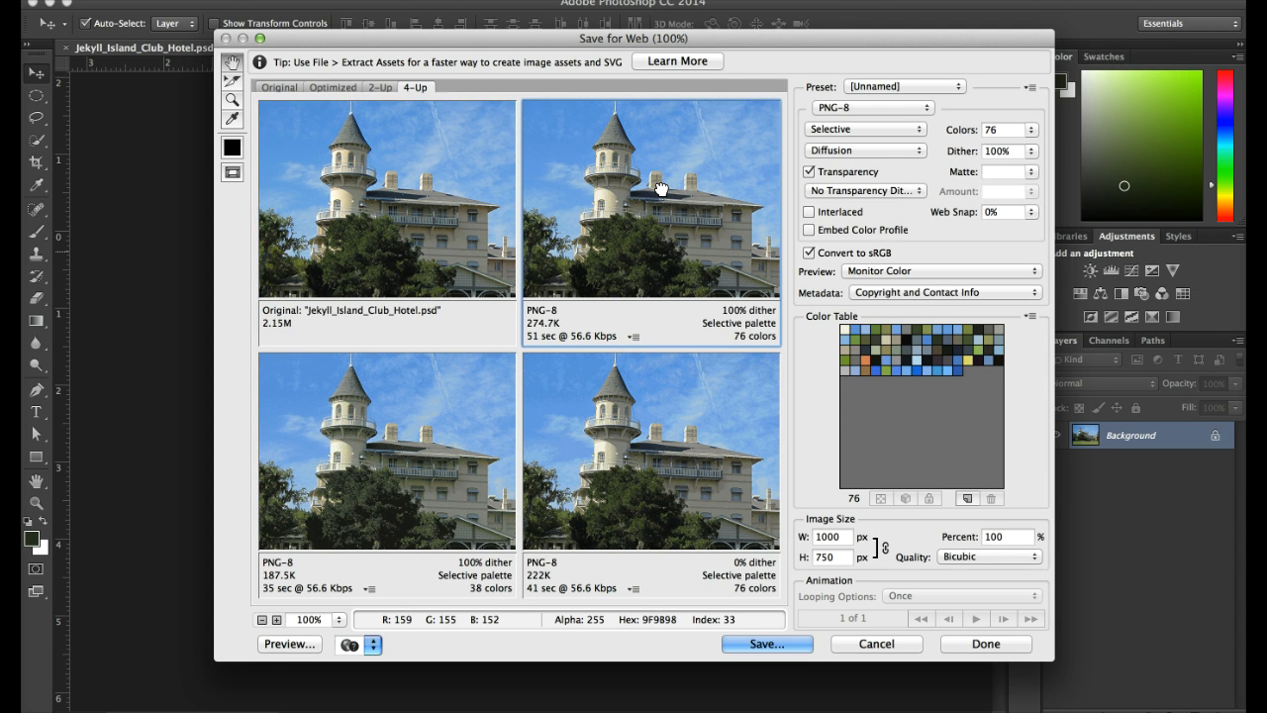
{"action": "left_click", "coordinate": [660, 433]}
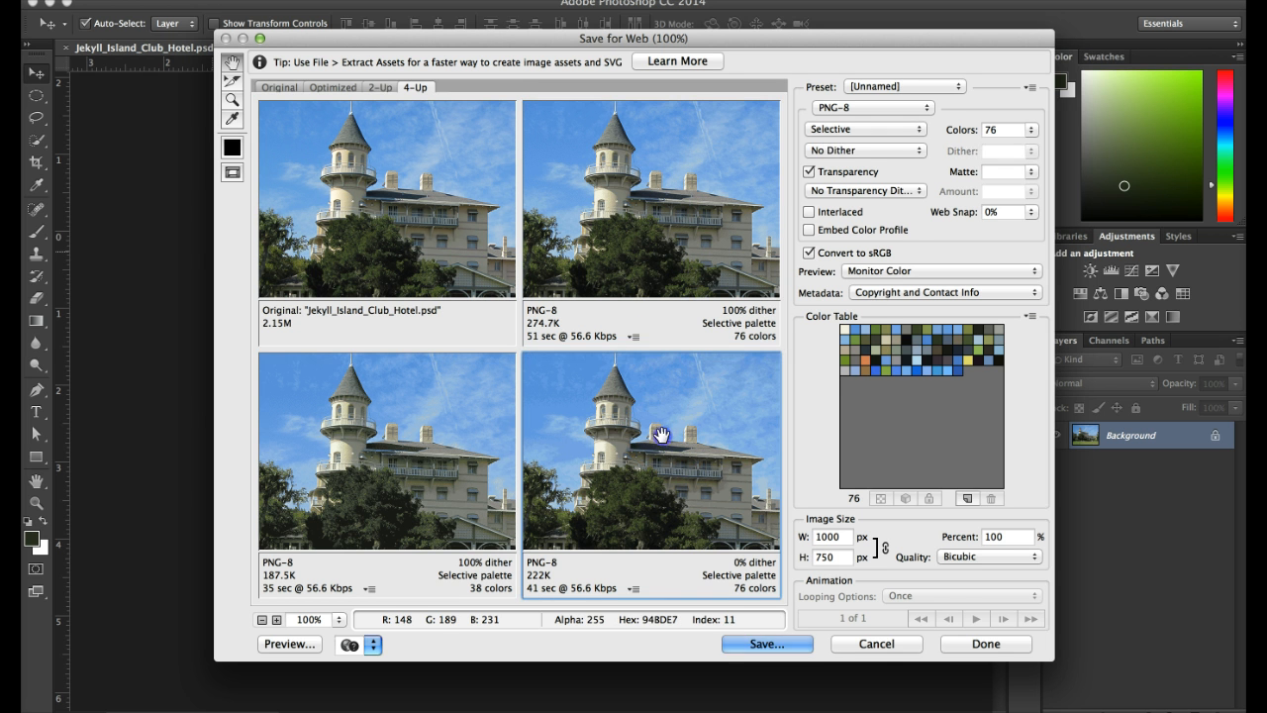
{"action": "left_click", "coordinate": [441, 442]}
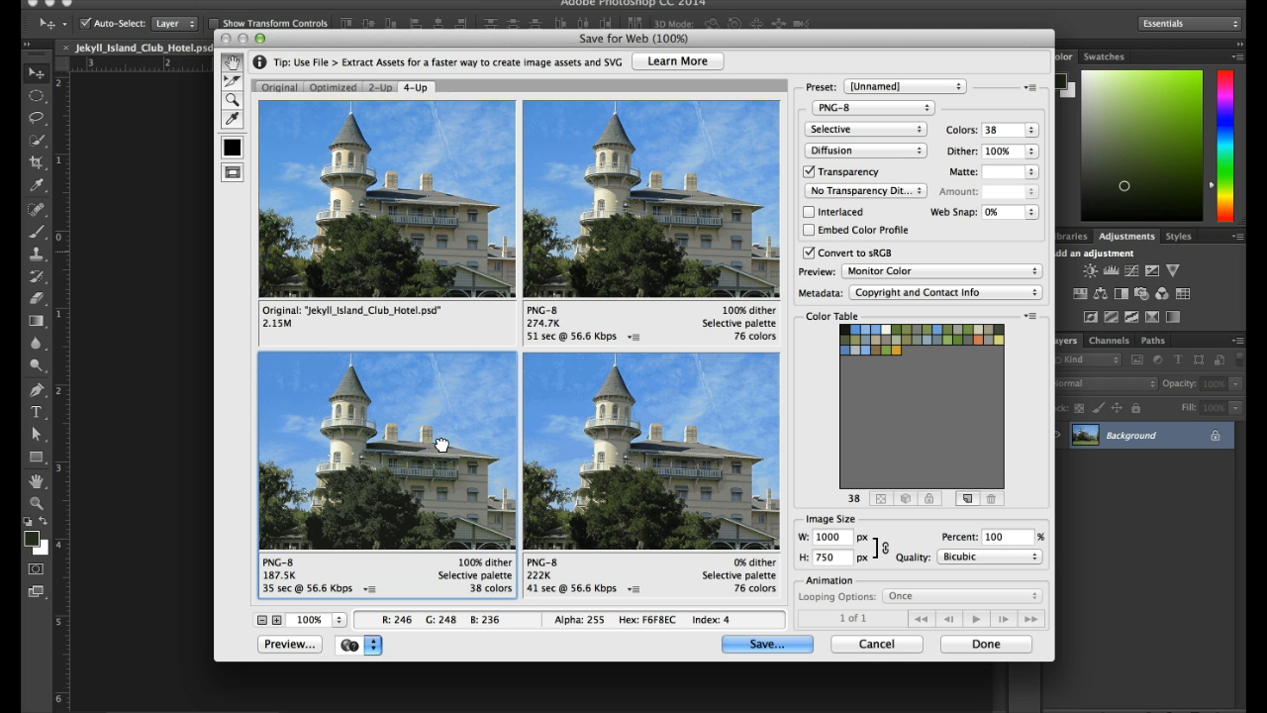
Compare only the original hotel photo with the 76-color version in a 2-Up preview, and set the optimized format to JPEG
{"action": "left_click", "coordinate": [634, 255]}
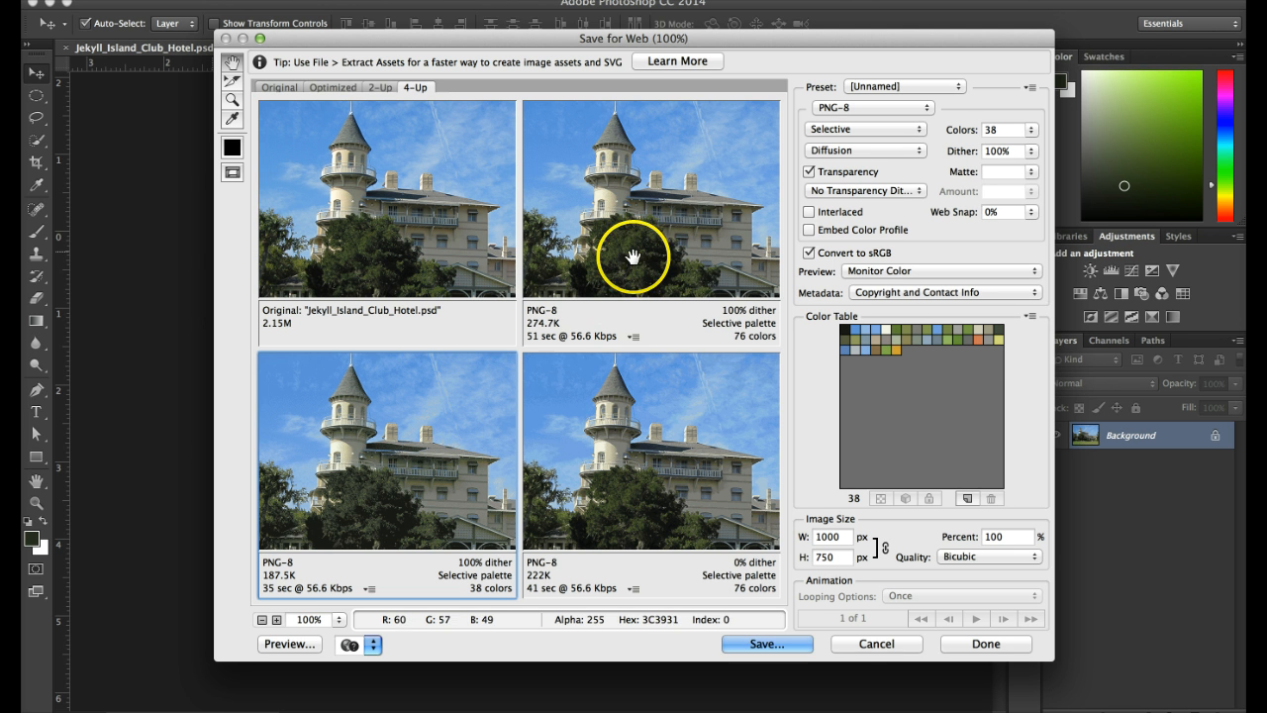
{"action": "left_click", "coordinate": [377, 87]}
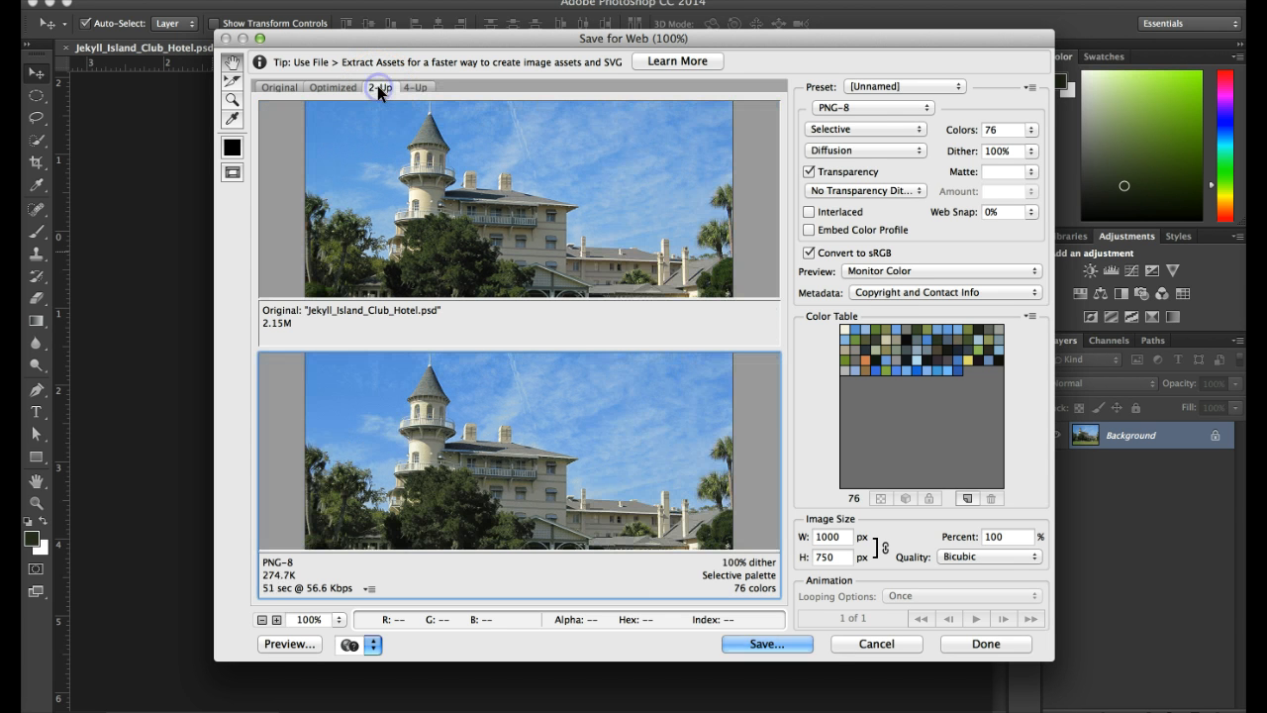
{"action": "left_click_drag", "start_coordinate": [543, 176], "coordinate": [505, 465]}
{"action": "left_click", "coordinate": [505, 465]}
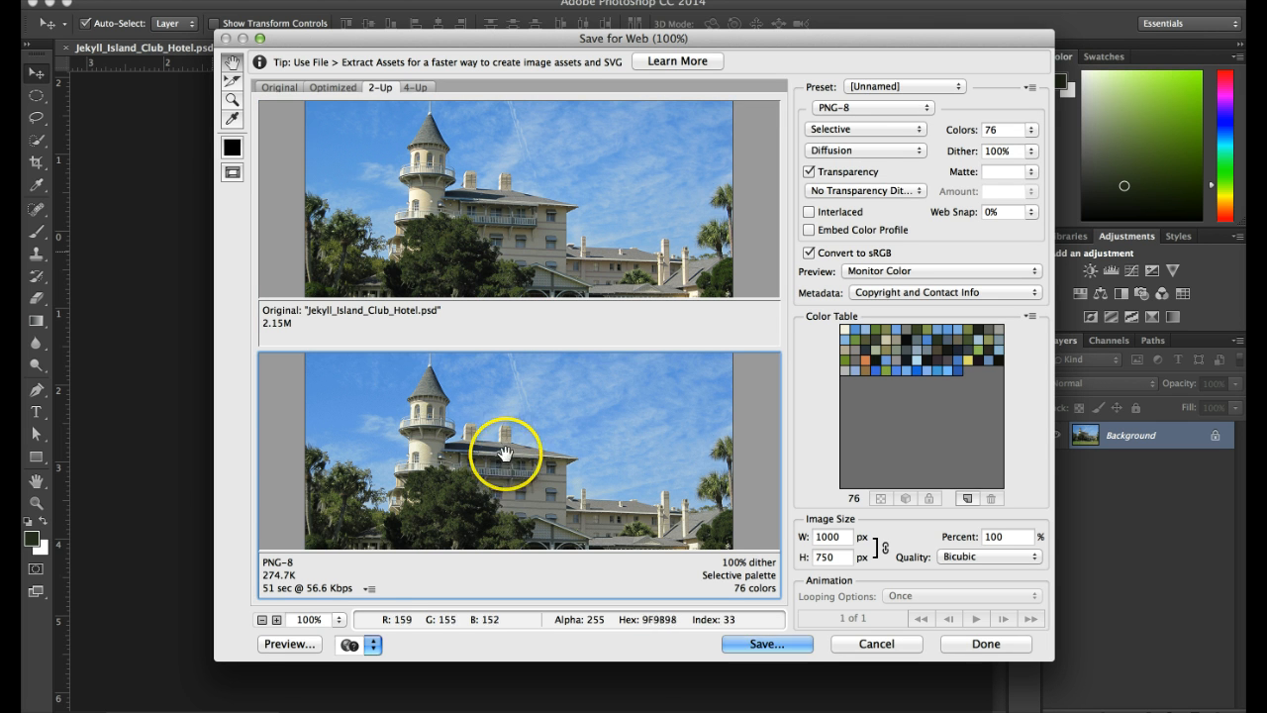
{"action": "left_click", "coordinate": [861, 107]}
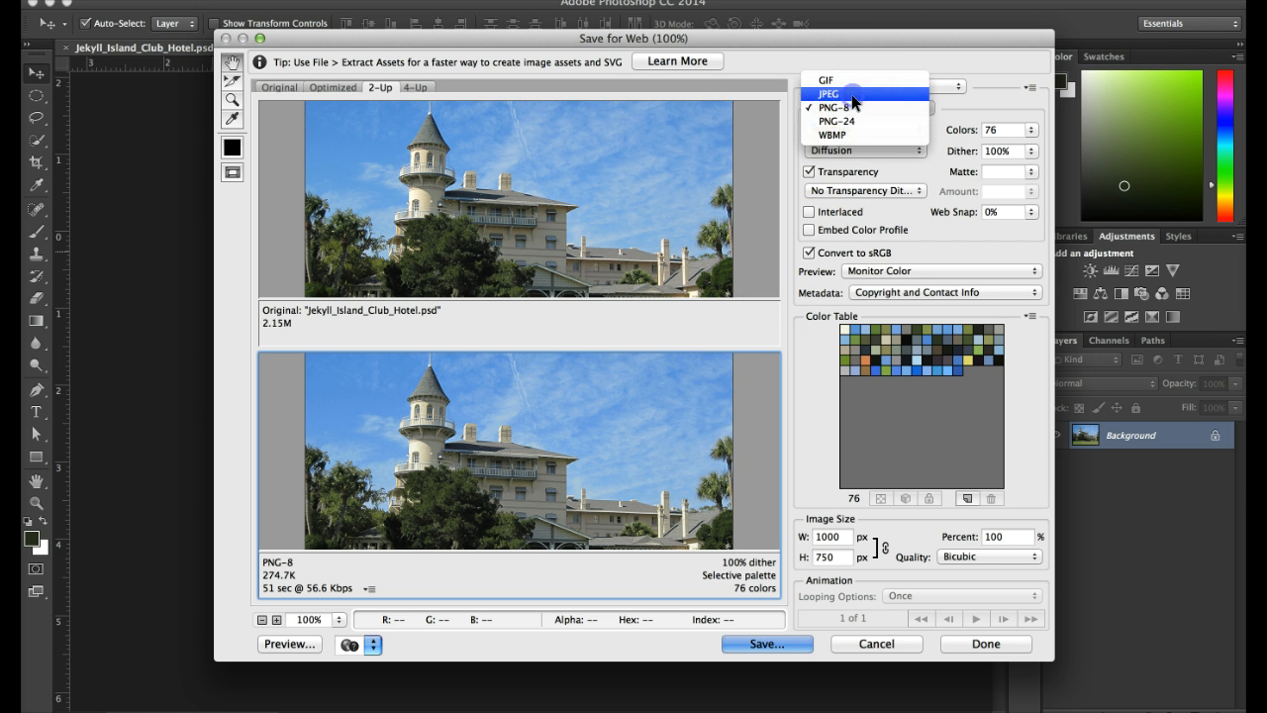
{"action": "left_click", "coordinate": [853, 95]}
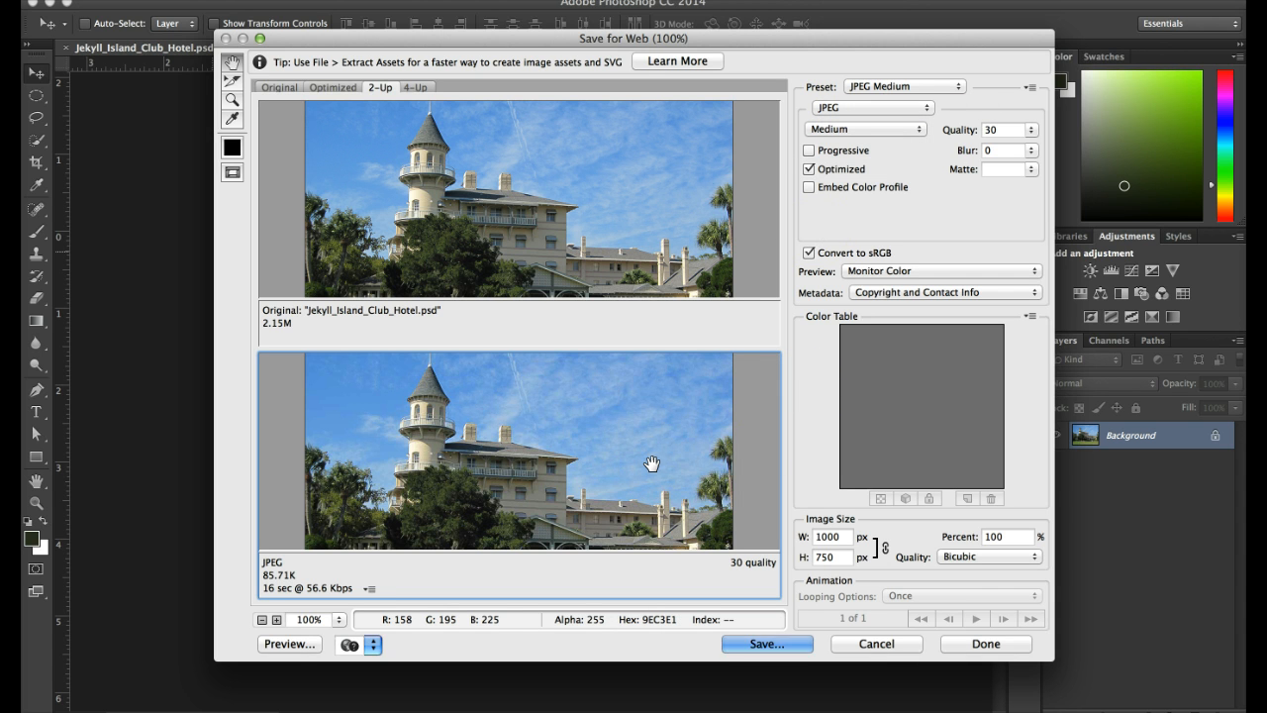
Inspect the roof and balcony details at 300% with JPEG quality set to Low, and return the quality to Medium
{"action": "key", "text": "super+plus"}
{"action": "key", "text": "super+plus"}
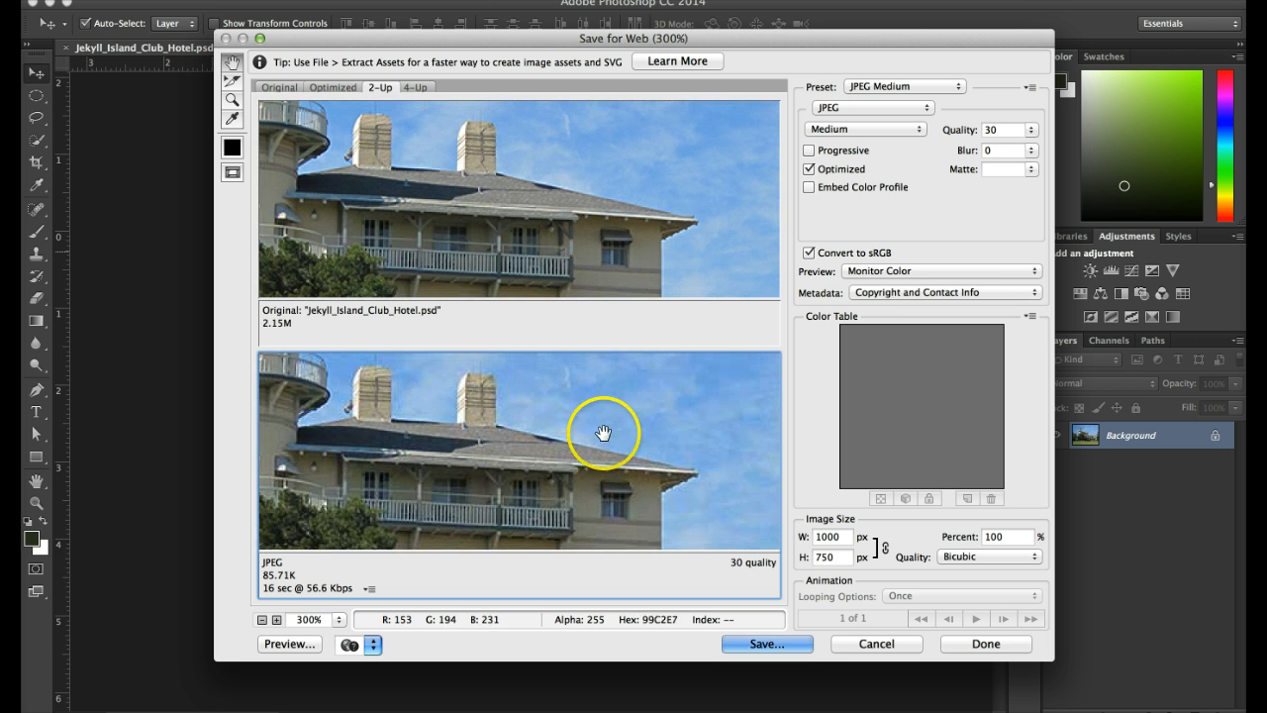
{"action": "left_click_drag", "start_coordinate": [550, 419], "coordinate": [594, 432]}
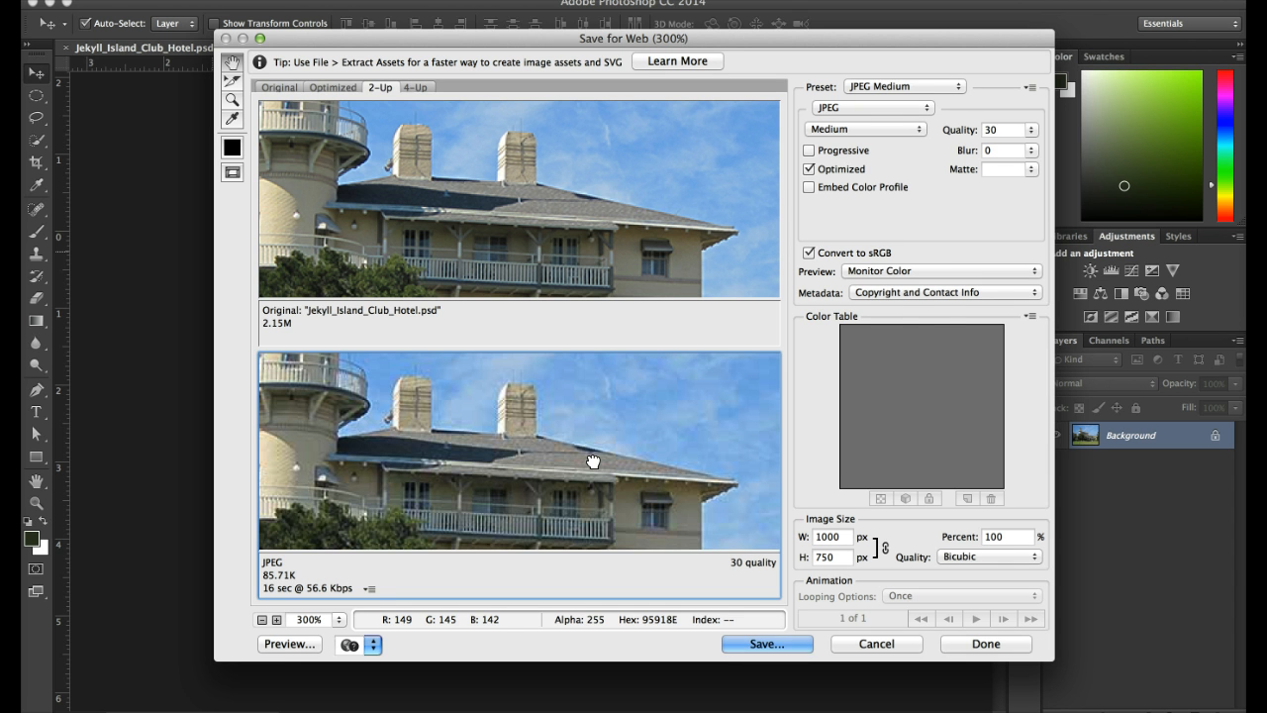
{"action": "left_click", "coordinate": [867, 130]}
{"action": "left_click", "coordinate": [829, 115]}
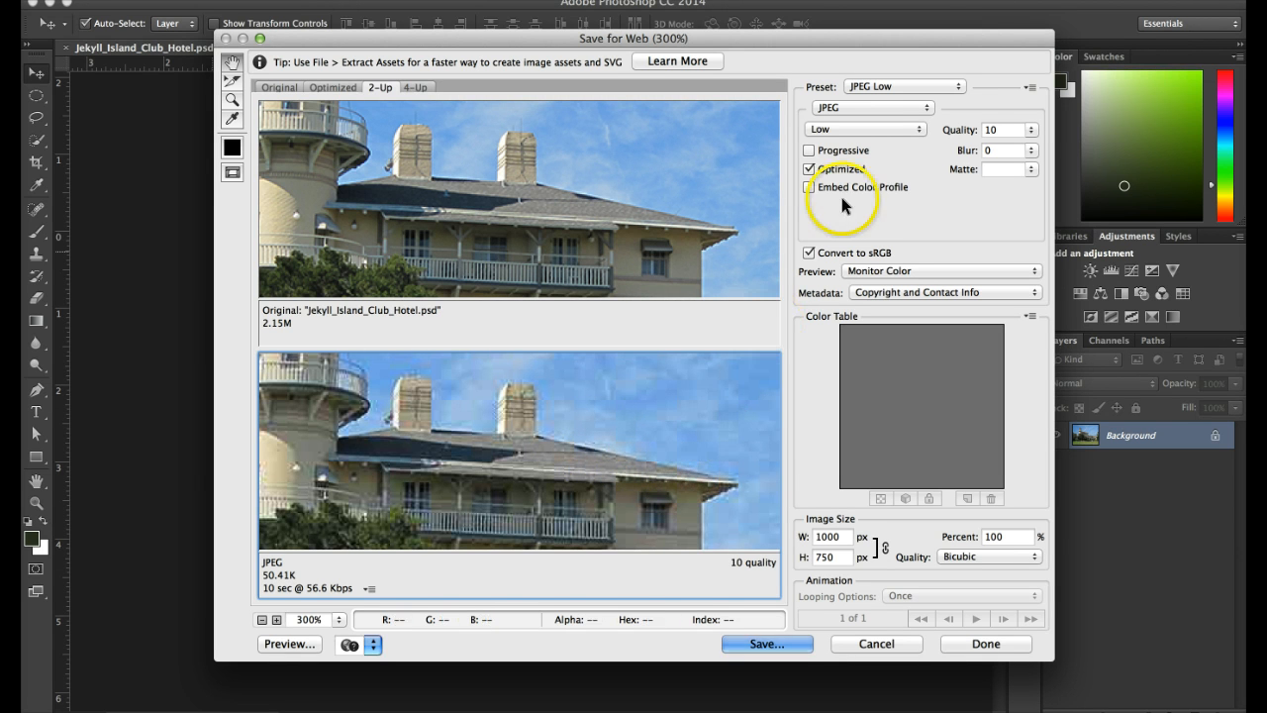
{"action": "left_click", "coordinate": [847, 129]}
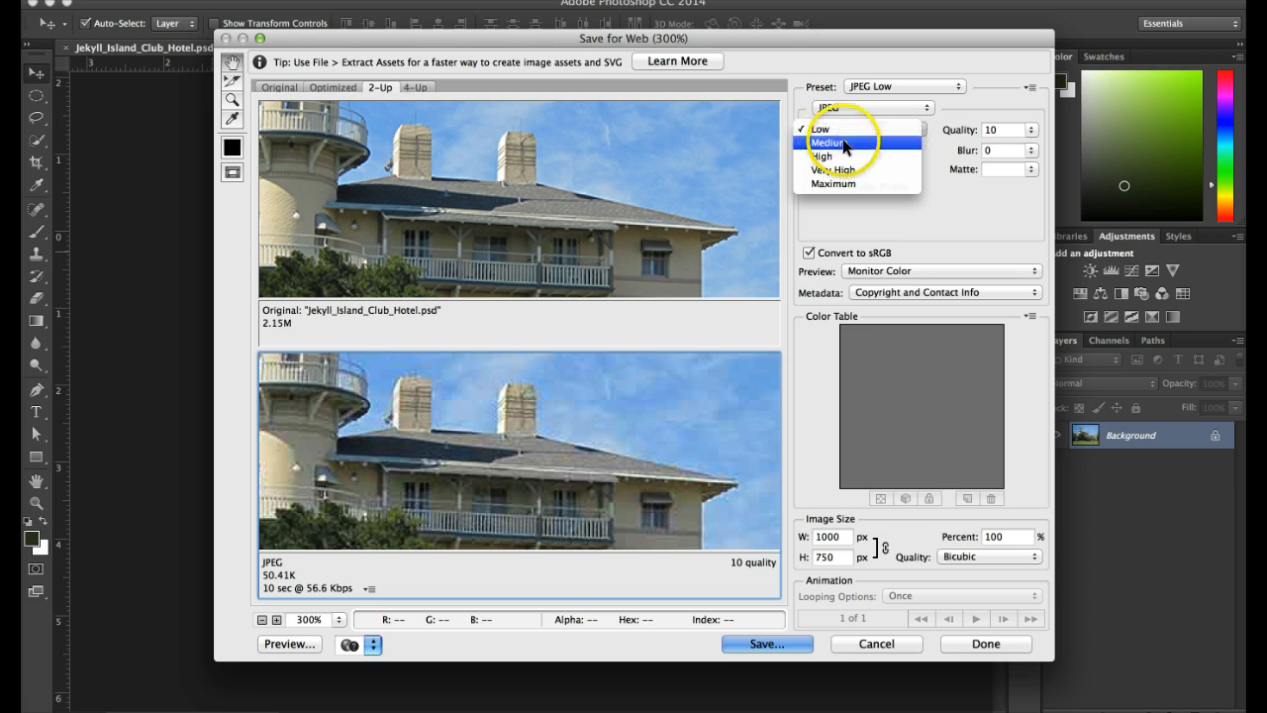
{"action": "left_click", "coordinate": [836, 143]}
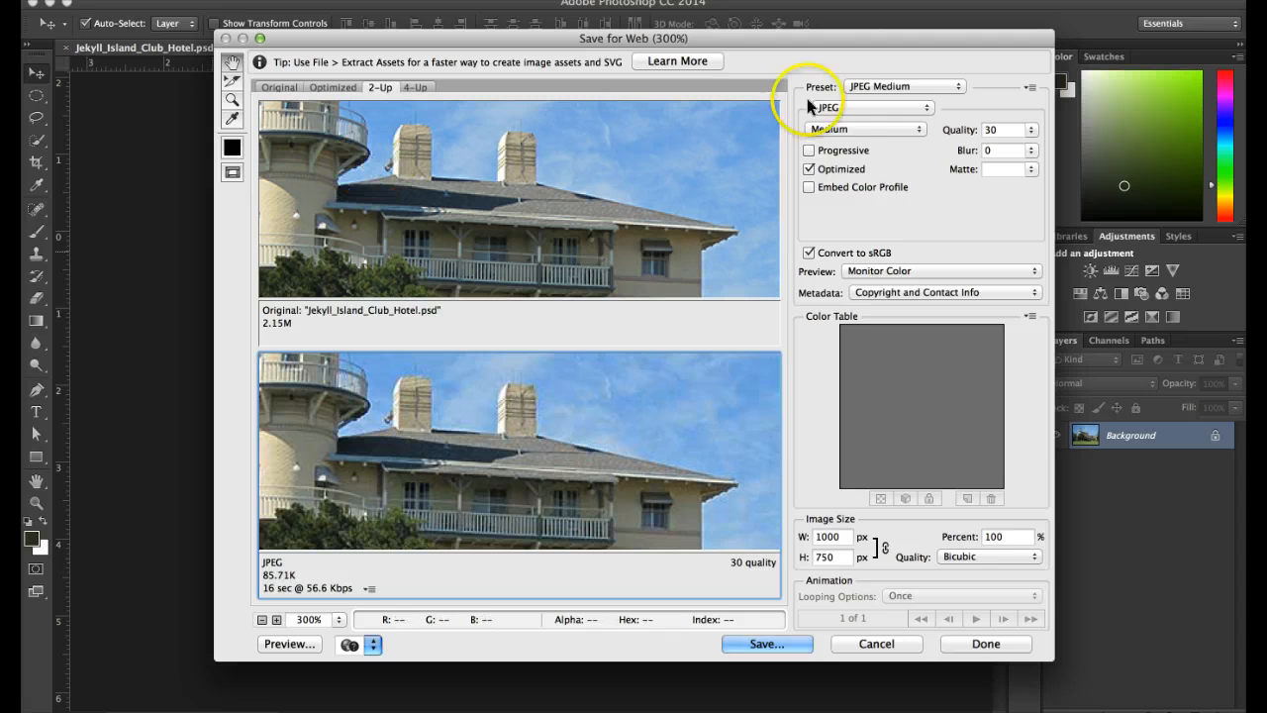
Preview the hotel photo at High, Very High and Maximum JPEG quality, ending on Very High
{"action": "left_click", "coordinate": [841, 127]}
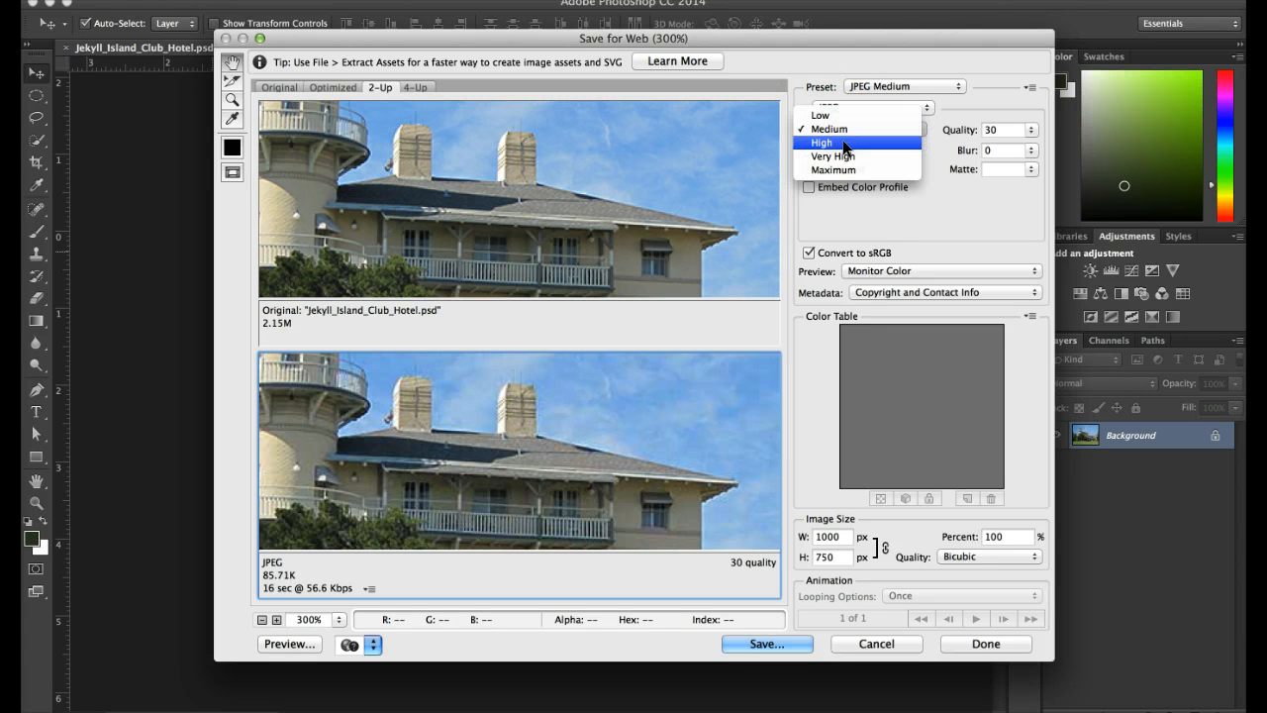
{"action": "left_click", "coordinate": [842, 141]}
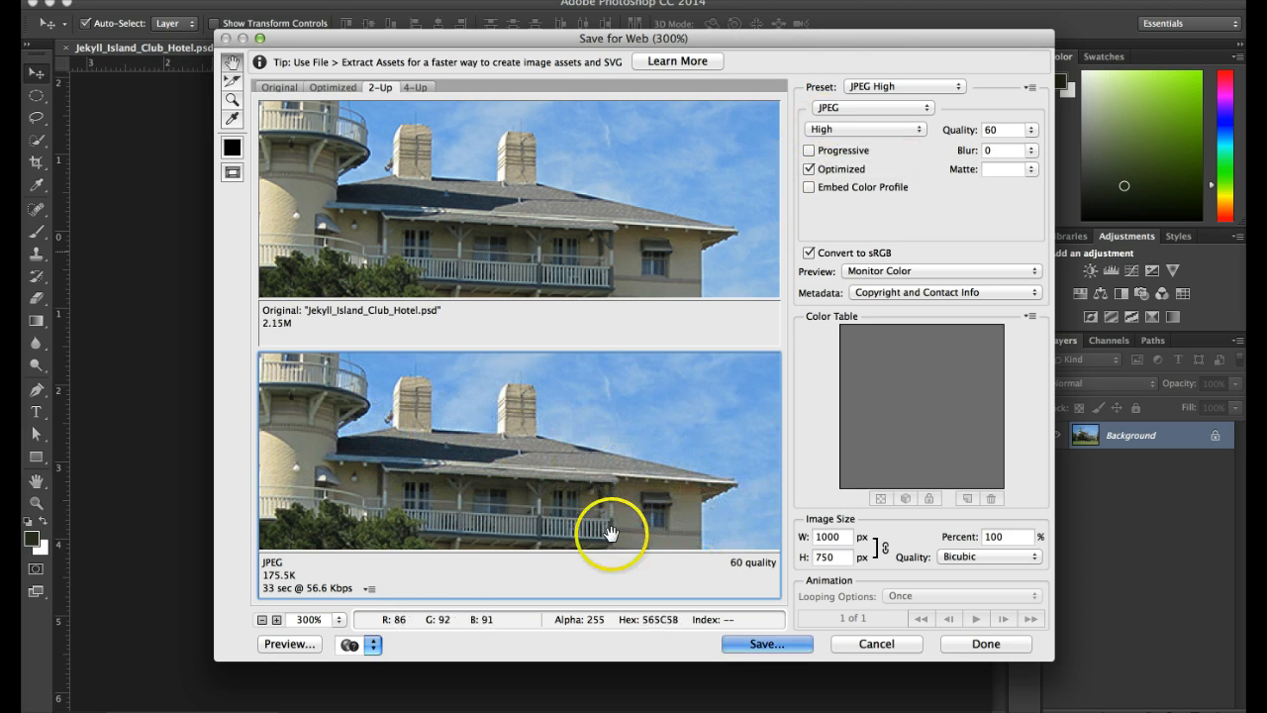
{"action": "left_click", "coordinate": [876, 128]}
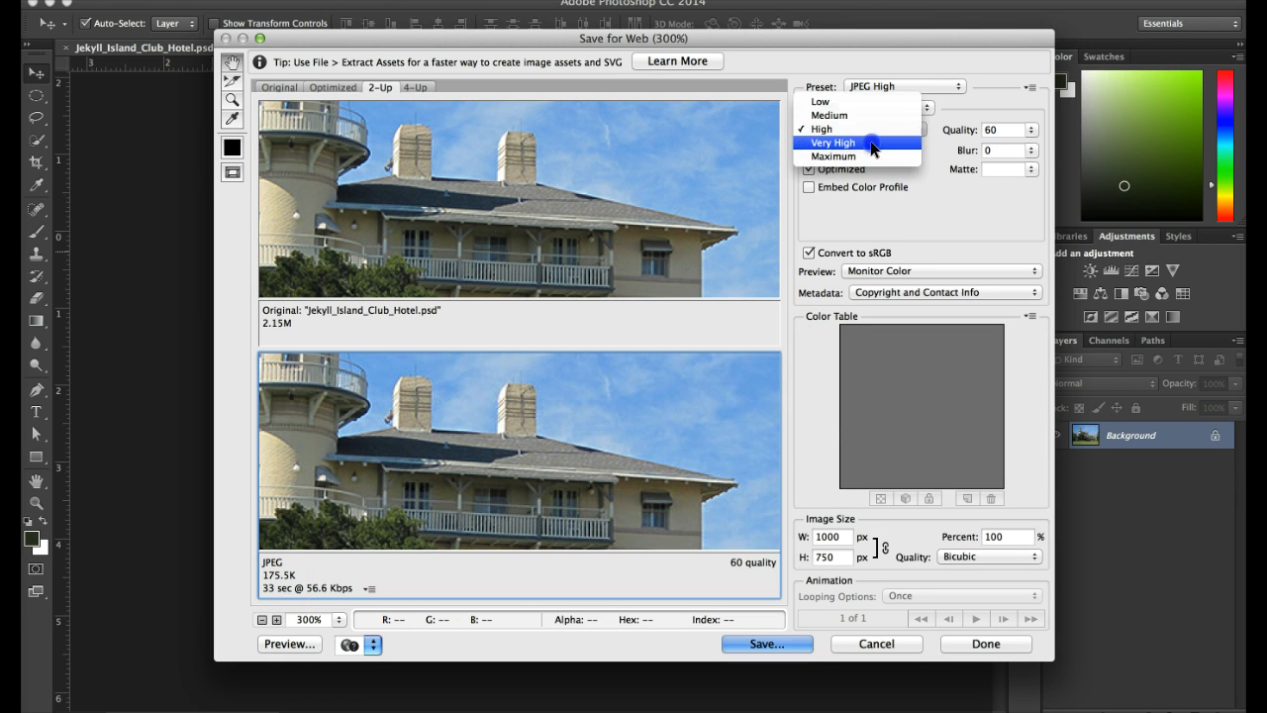
{"action": "left_click", "coordinate": [871, 143]}
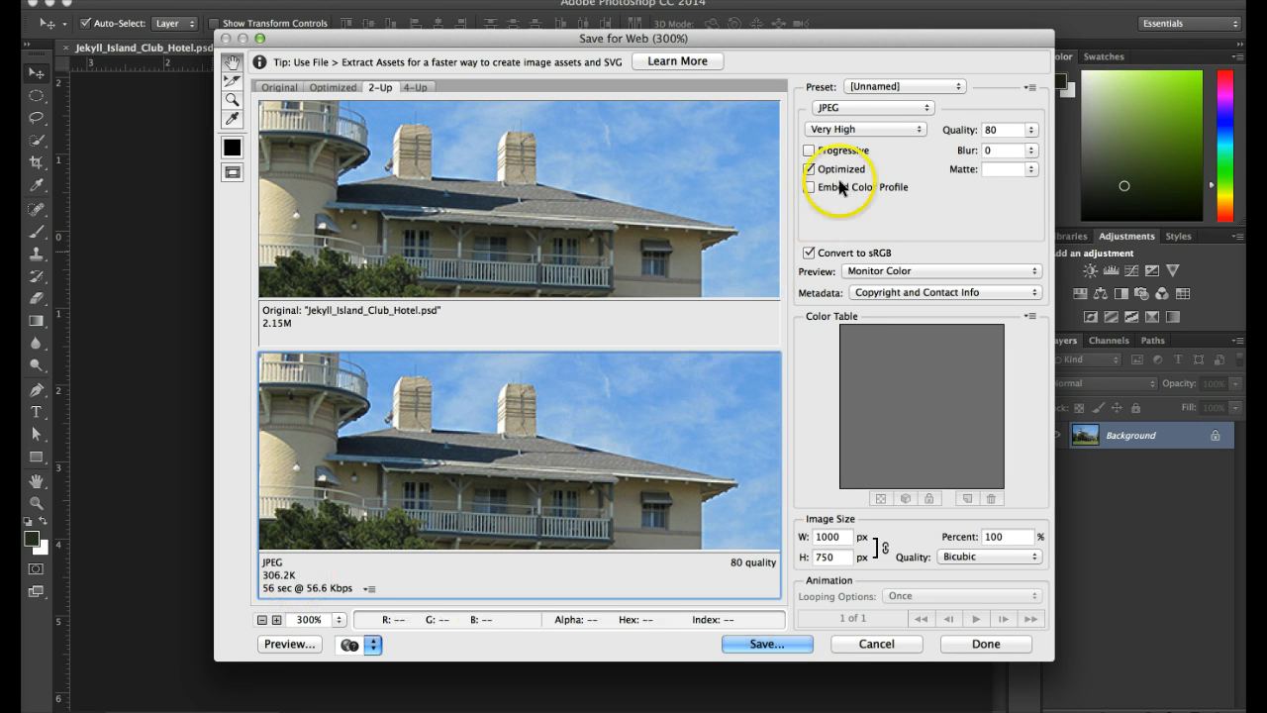
{"action": "left_click", "coordinate": [857, 130]}
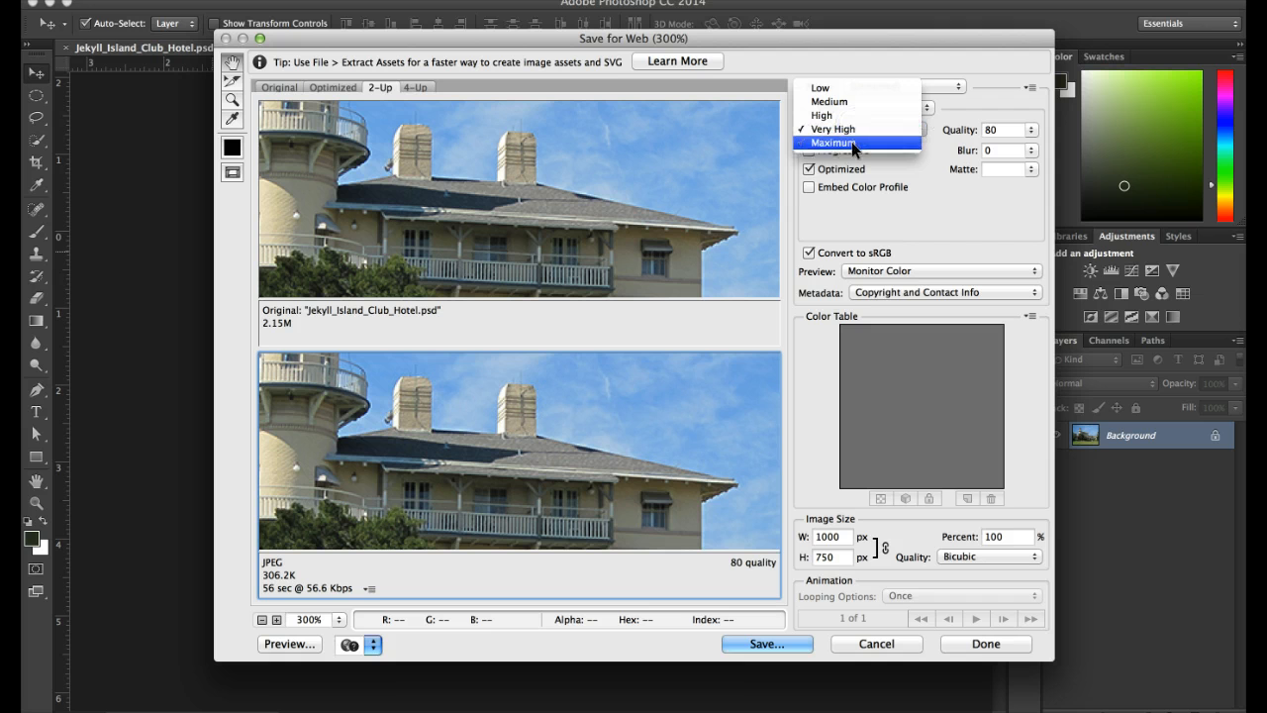
{"action": "left_click", "coordinate": [851, 141]}
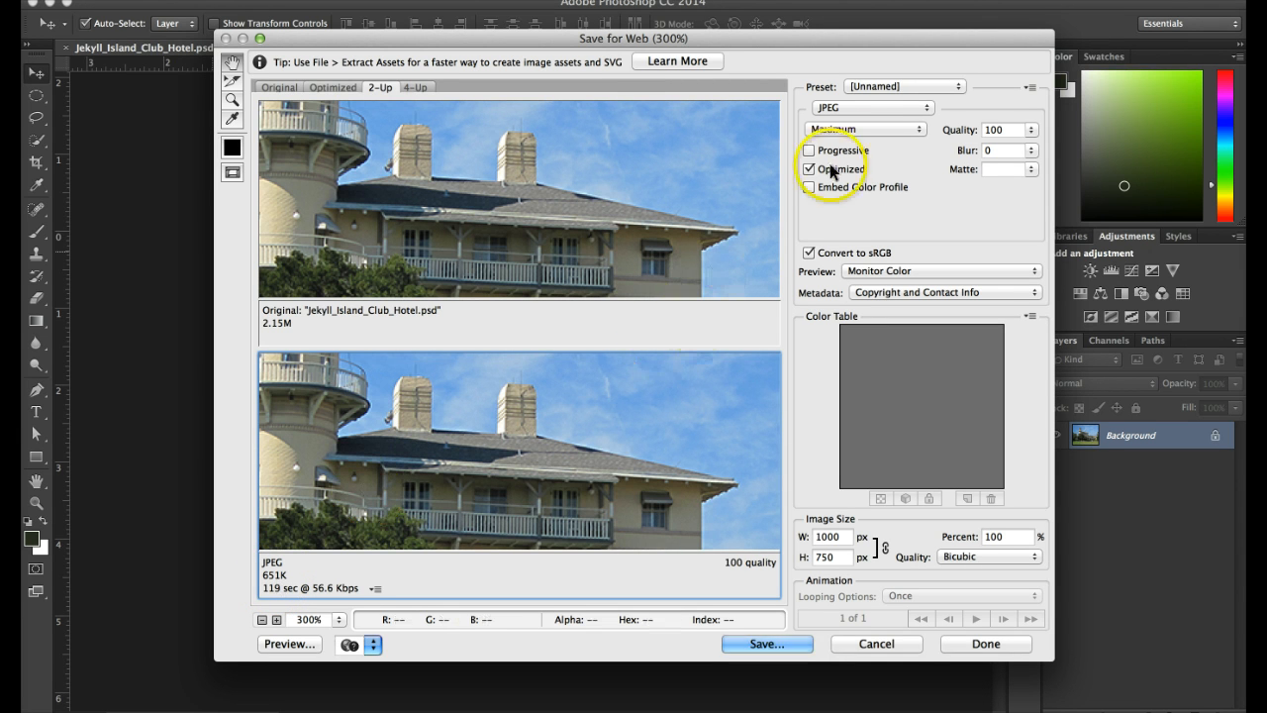
{"action": "left_click", "coordinate": [864, 130]}
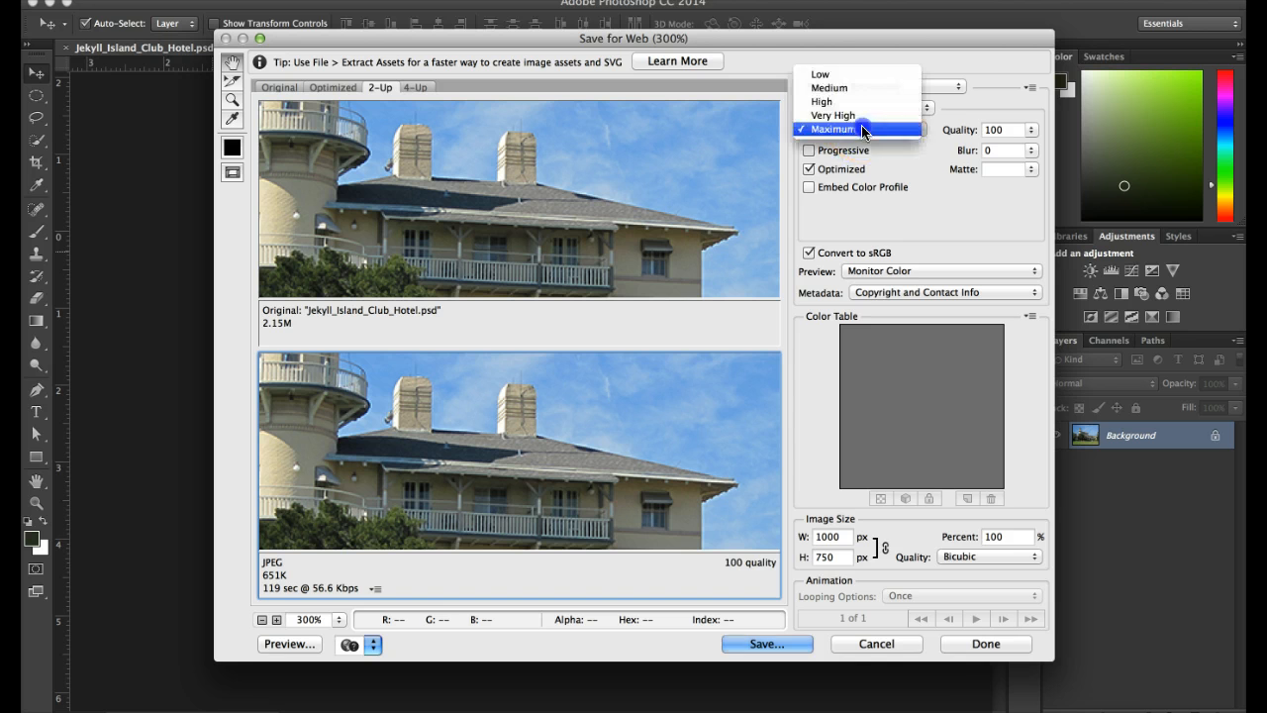
{"action": "left_click", "coordinate": [853, 116]}
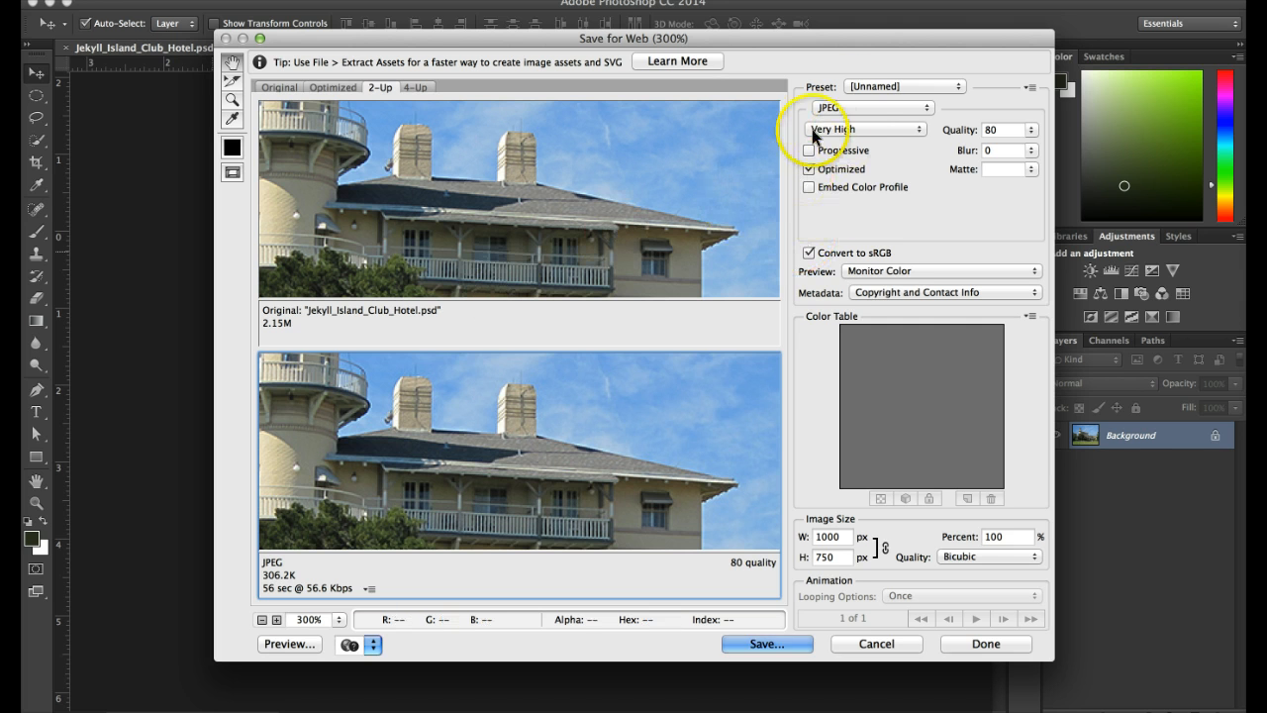
Set the JPEG quality to 70, and preview the photo as Progressive before turning that option off again
{"action": "left_click", "coordinate": [1030, 129]}
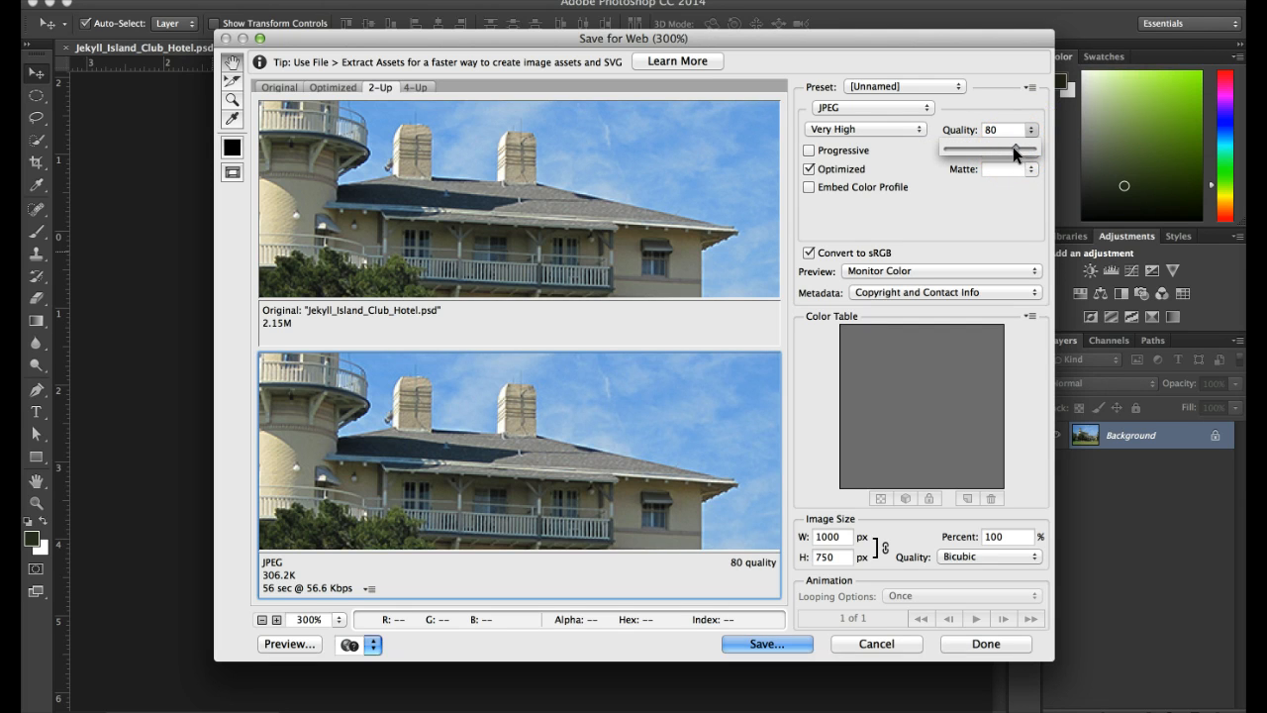
{"action": "left_click_drag", "start_coordinate": [1013, 147], "coordinate": [1005, 152]}
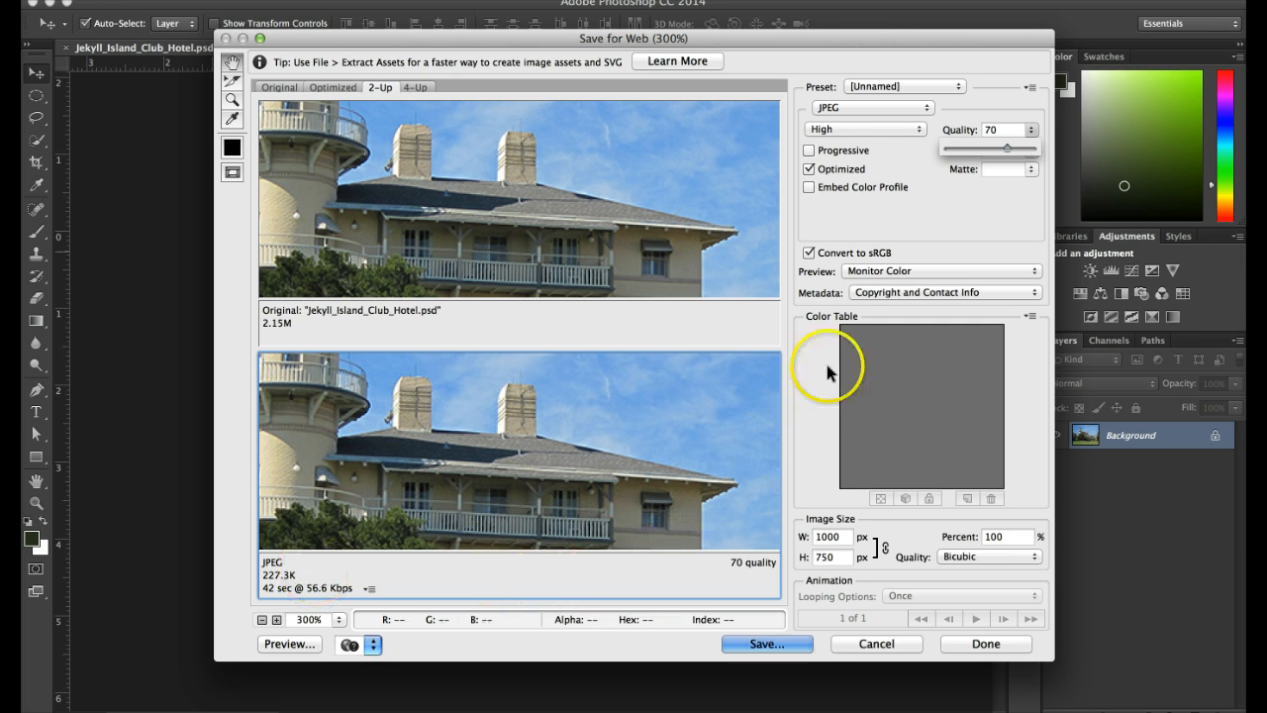
{"action": "left_click", "coordinate": [806, 151]}
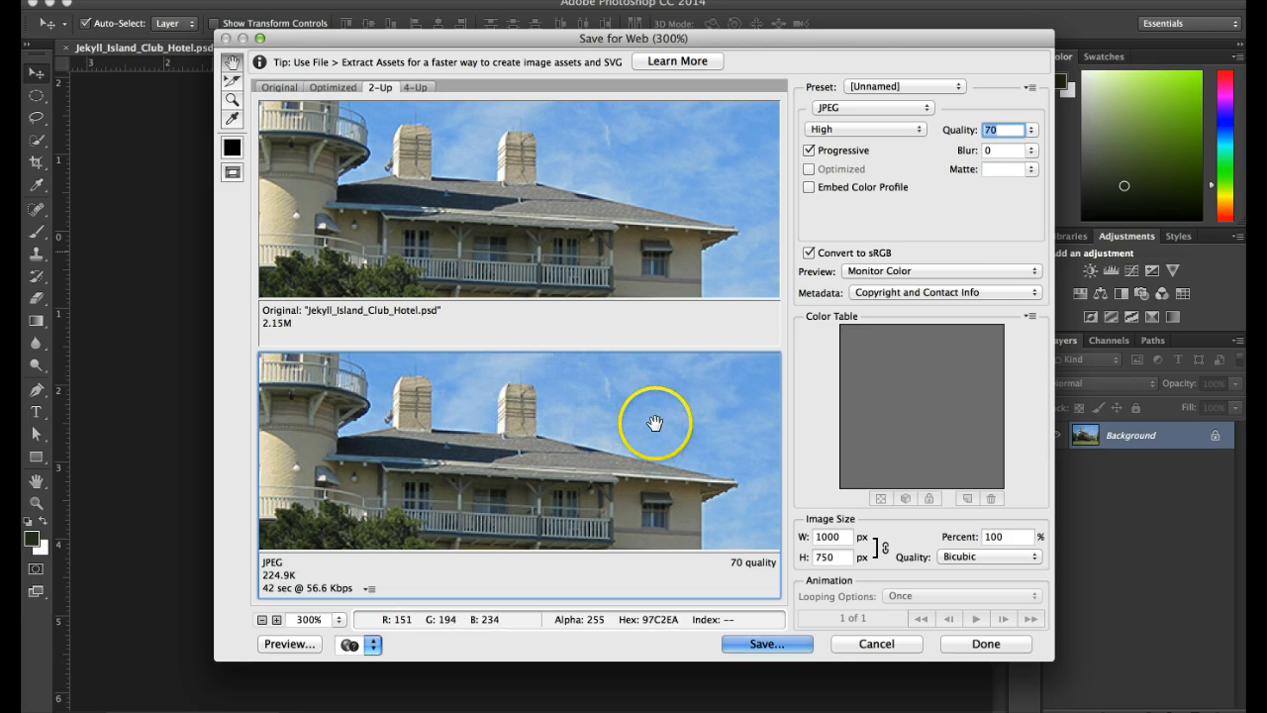
{"action": "left_click", "coordinate": [809, 151]}
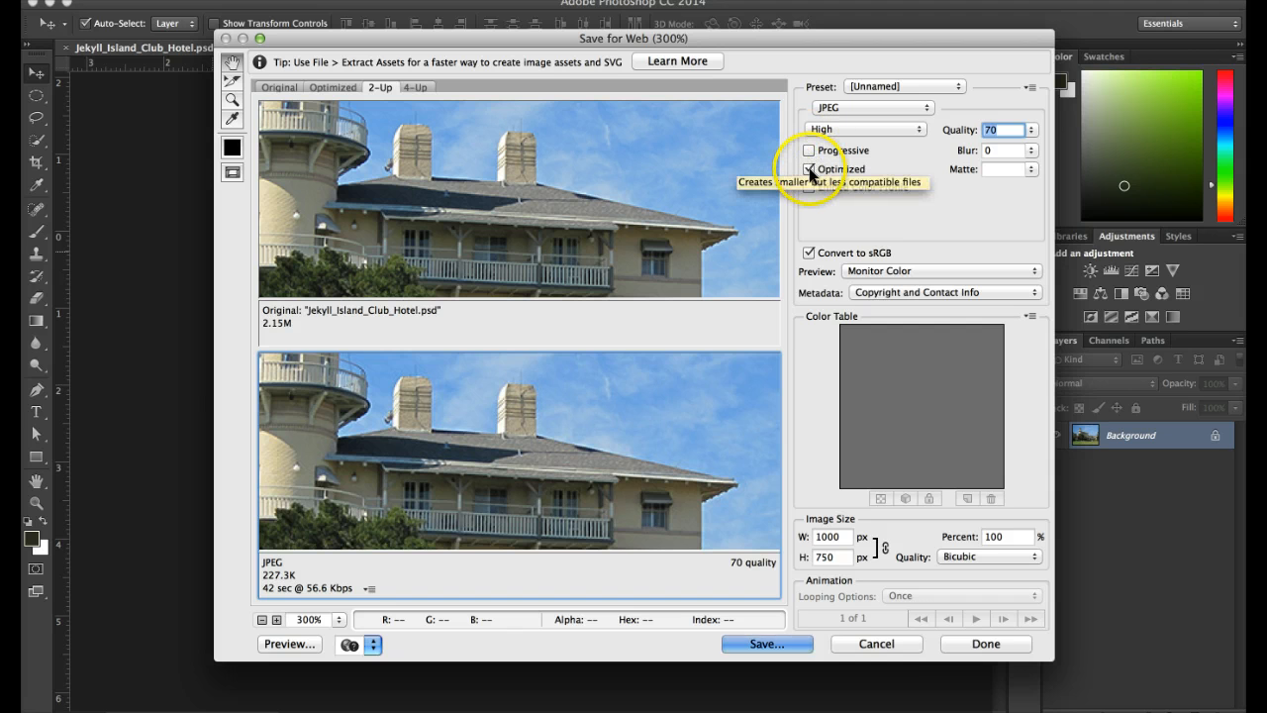
Try a blur of 0.2 on the hotel JPEG and close Save for Web without saving
{"action": "left_click", "coordinate": [1028, 147]}
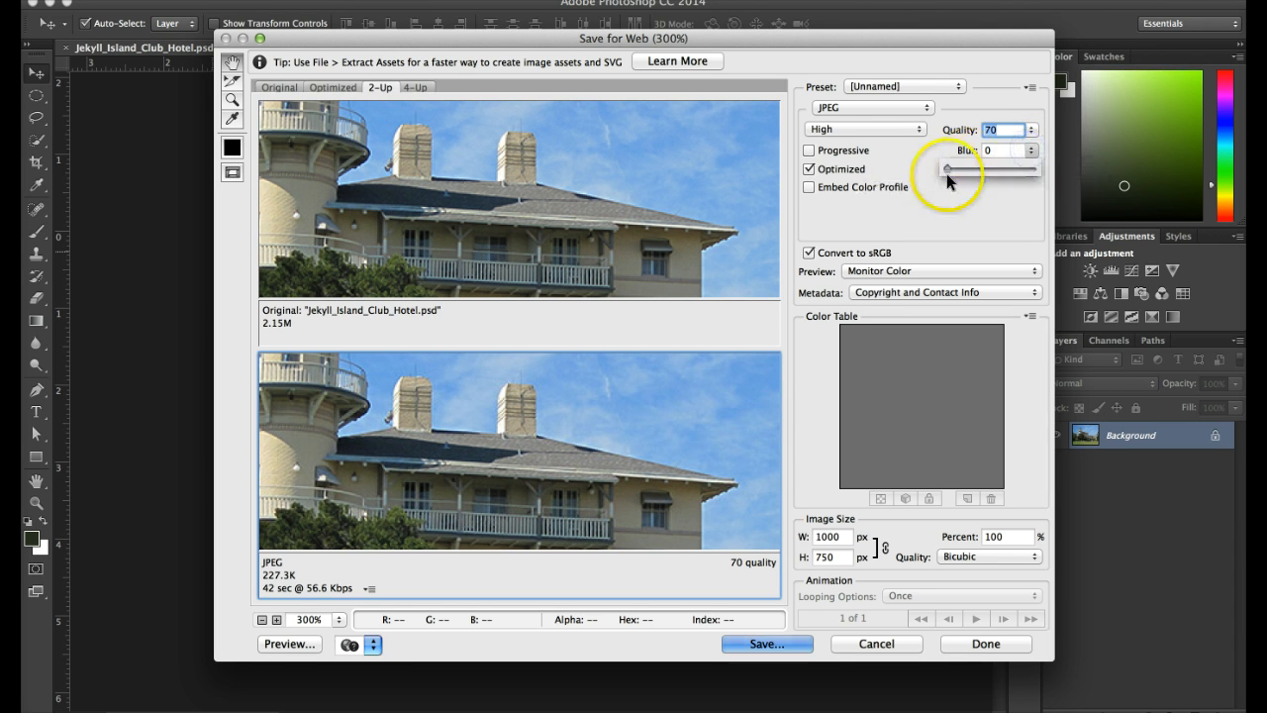
{"action": "left_click_drag", "start_coordinate": [948, 165], "coordinate": [953, 170]}
{"action": "left_click", "coordinate": [931, 222]}
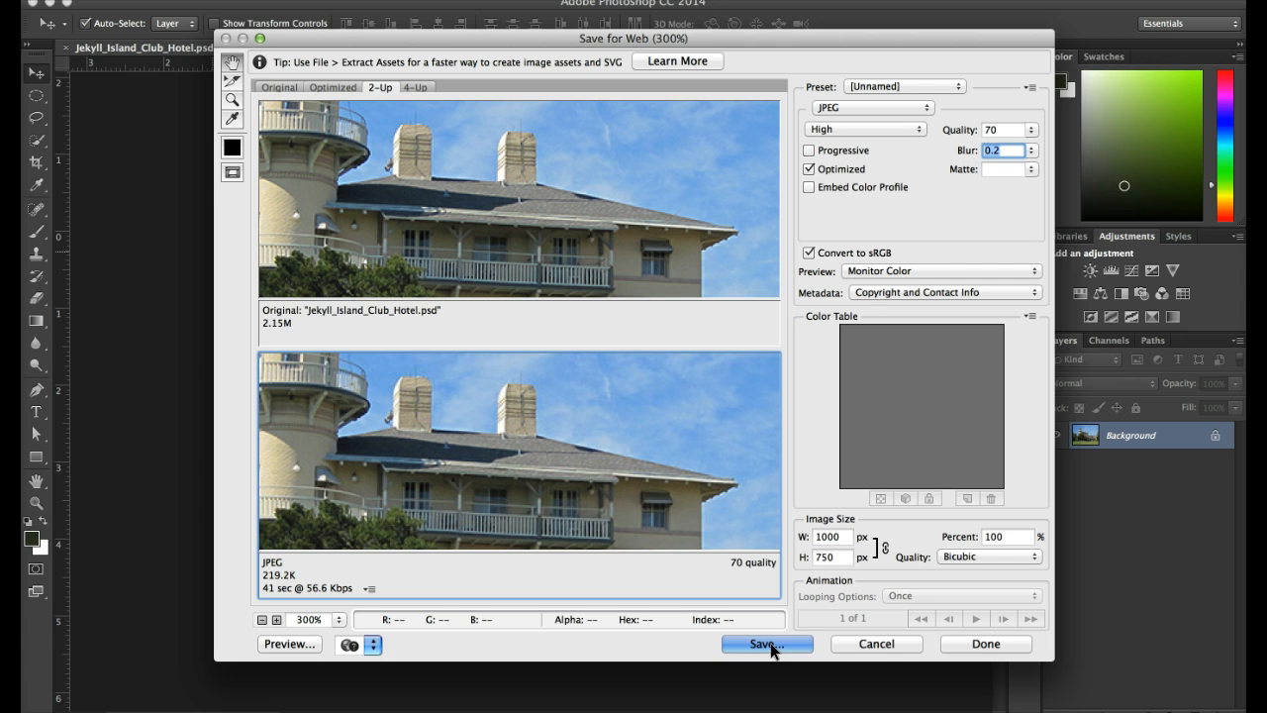
{"action": "left_click", "coordinate": [875, 643]}
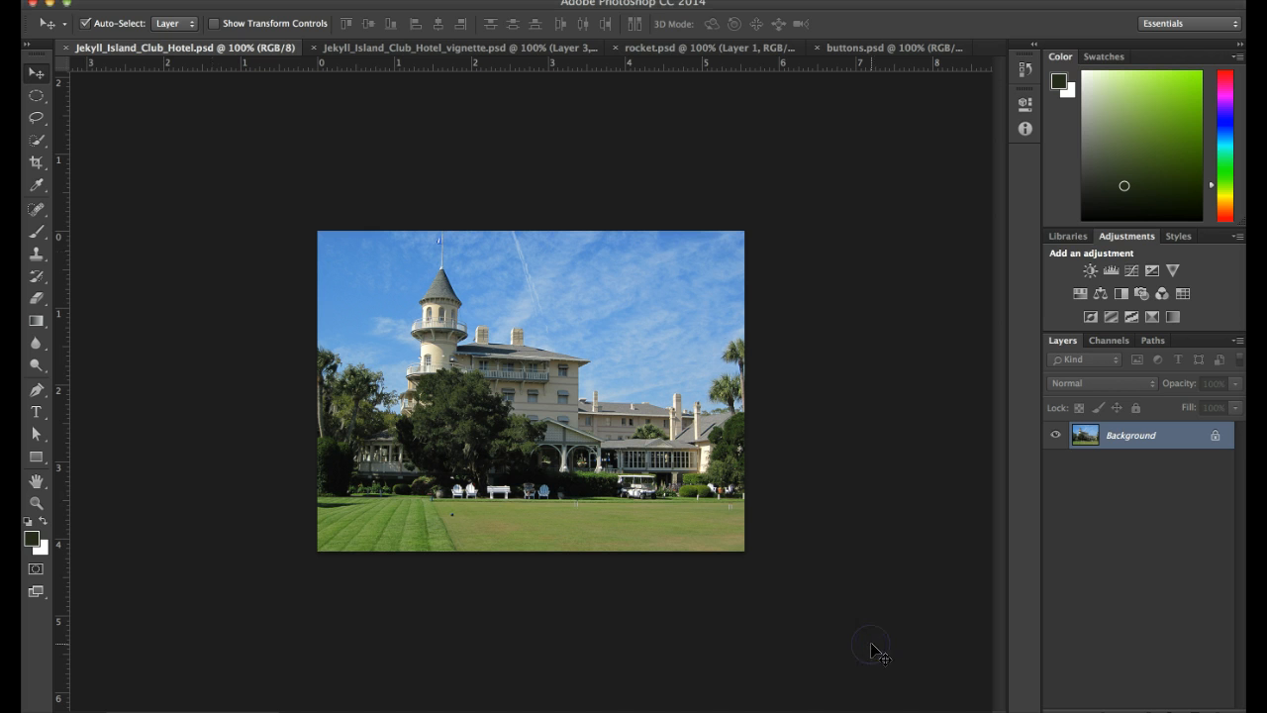
Open Save for Web for Jekyll_Island_Club_Hotel_vignette.psd and compare the original's transparent edges with the PNG-8 version
{"action": "left_click", "coordinate": [402, 50]}
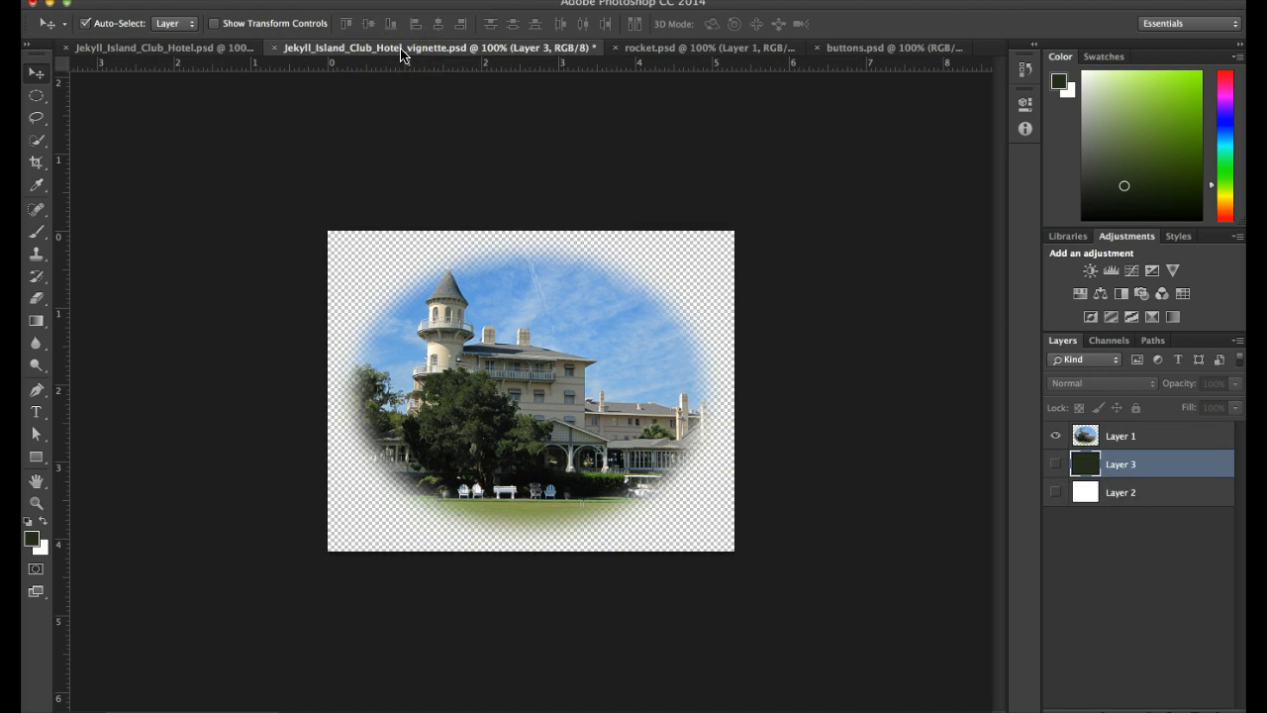
{"action": "left_click", "coordinate": [168, 1]}
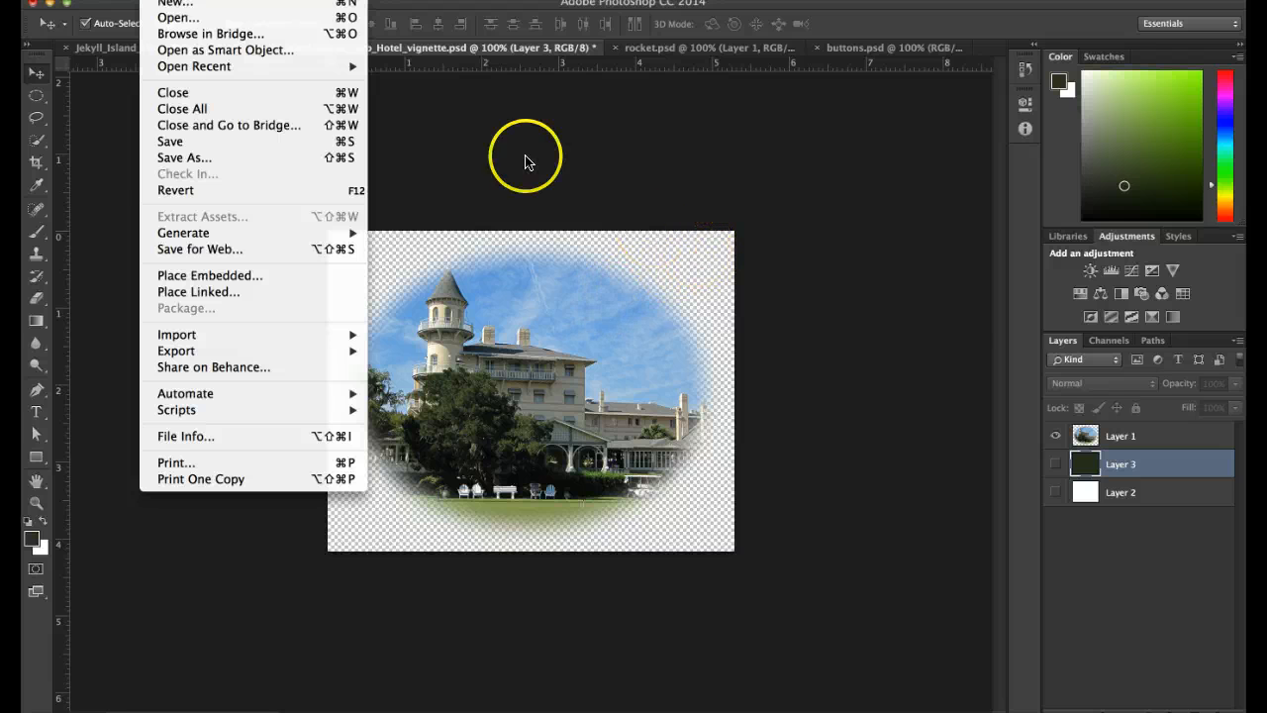
{"action": "left_click", "coordinate": [206, 249]}
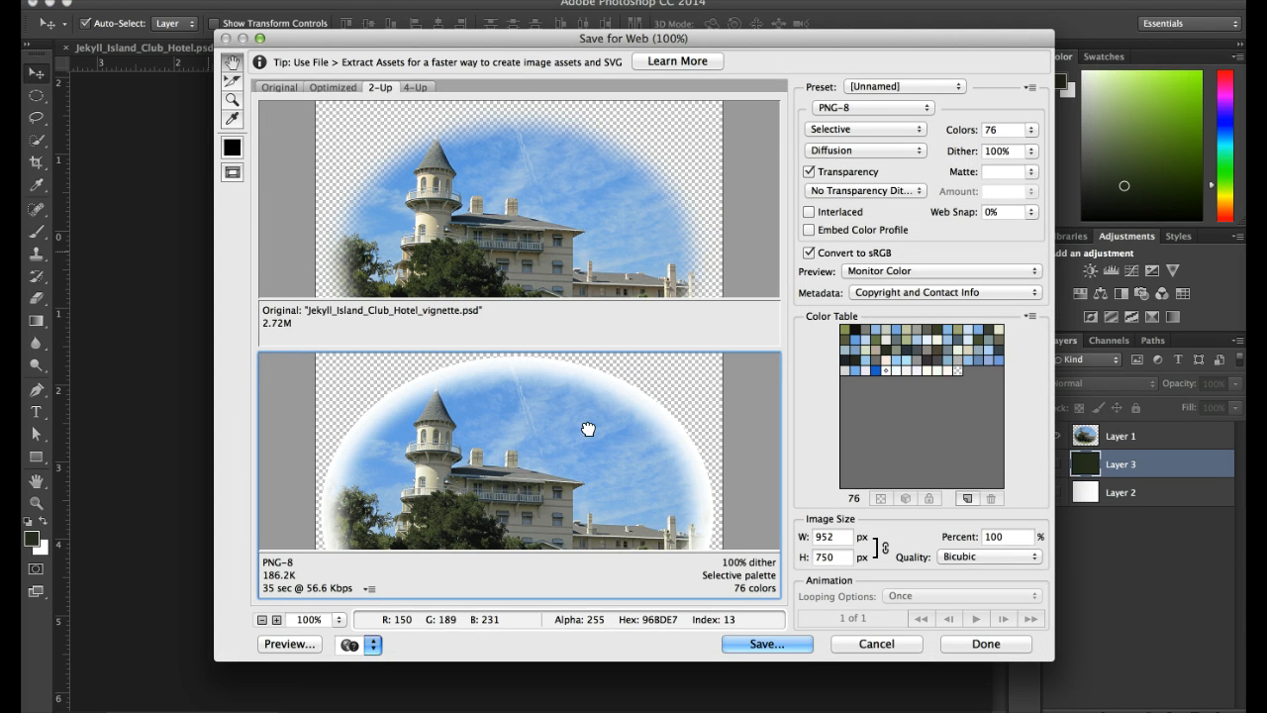
{"action": "left_click", "coordinate": [554, 158]}
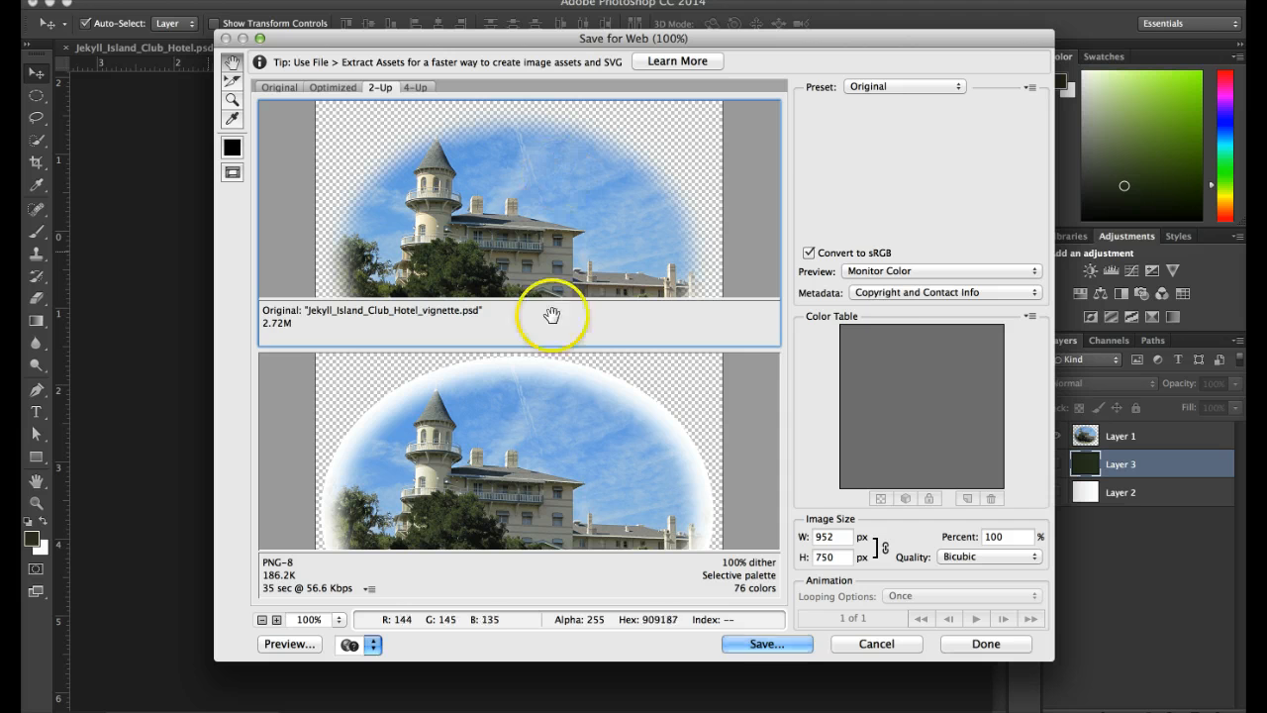
{"action": "left_click", "coordinate": [546, 433]}
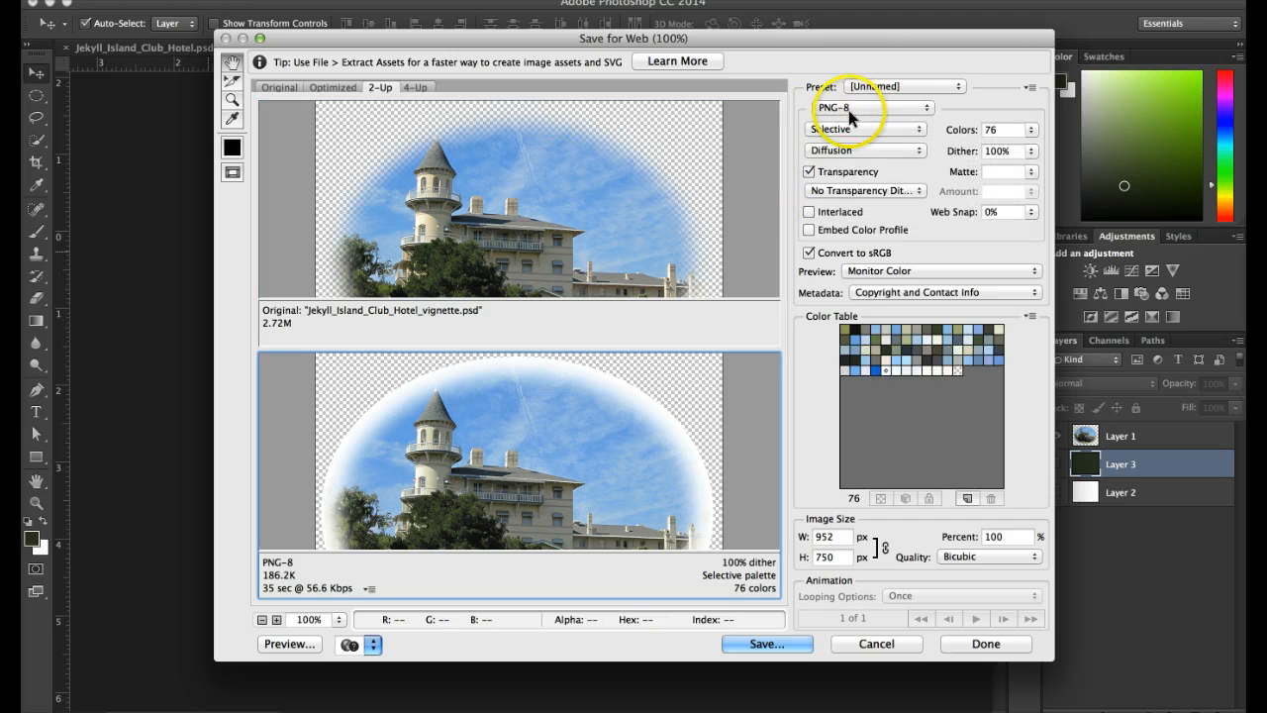
Preview the vignette as JPEG and as GIF, and set its format to PNG-8
{"action": "left_click", "coordinate": [849, 108]}
{"action": "left_click", "coordinate": [839, 94]}
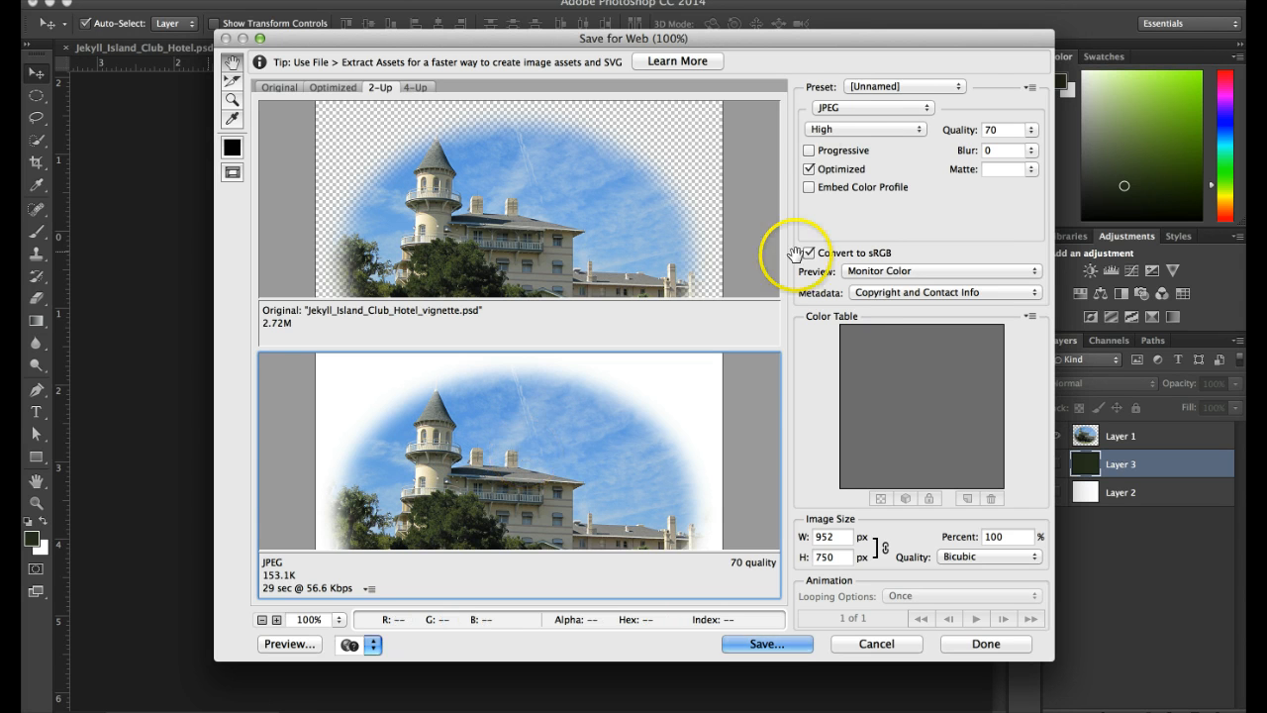
{"action": "left_click", "coordinate": [841, 103]}
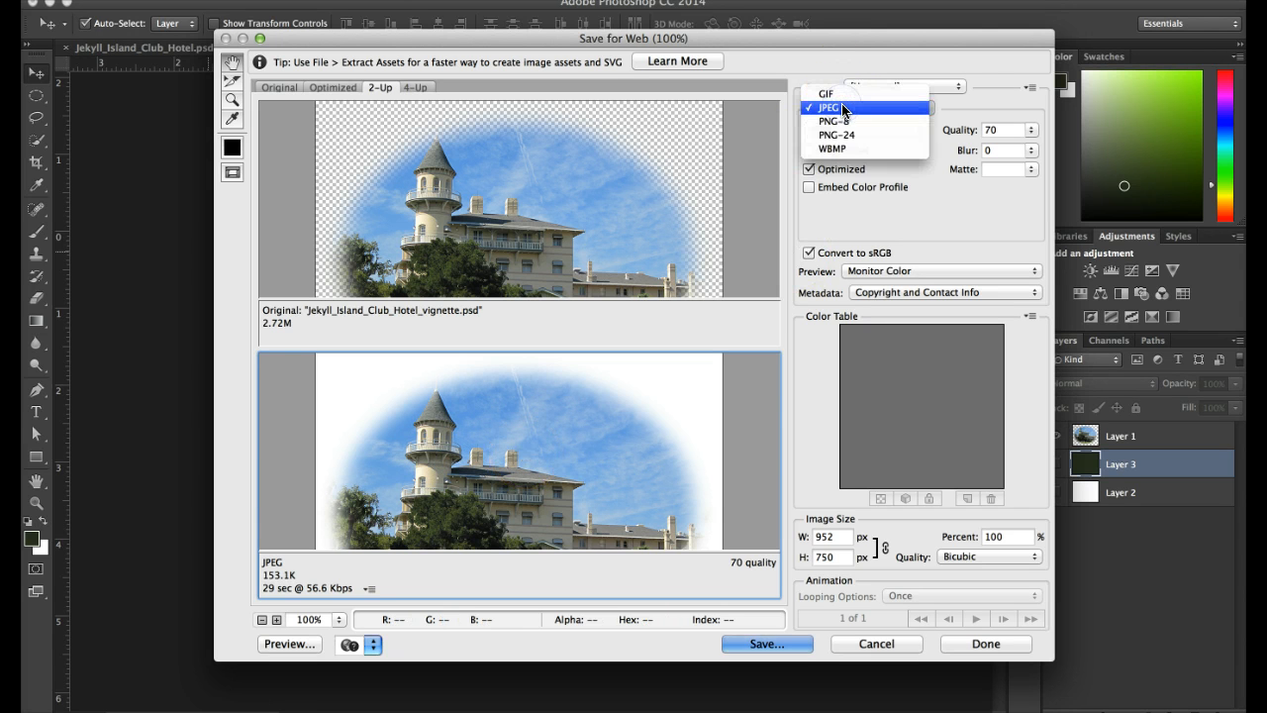
{"action": "left_click", "coordinate": [827, 95]}
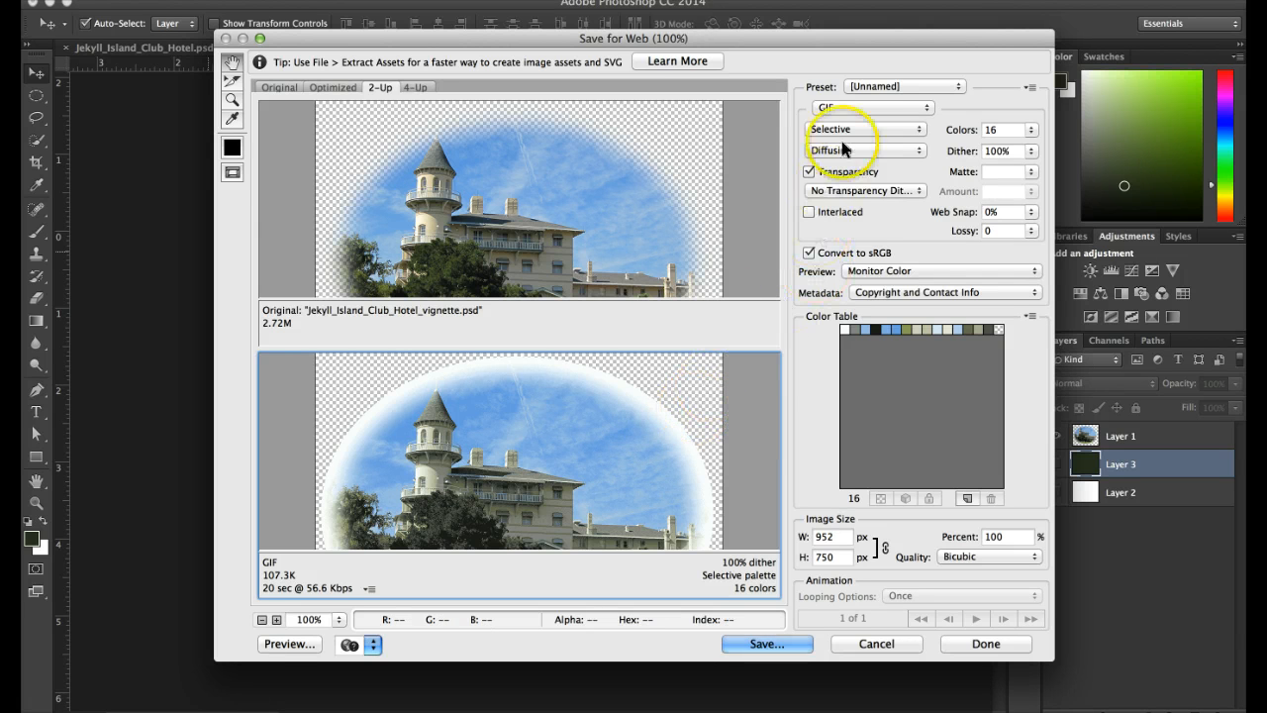
{"action": "left_click", "coordinate": [851, 107]}
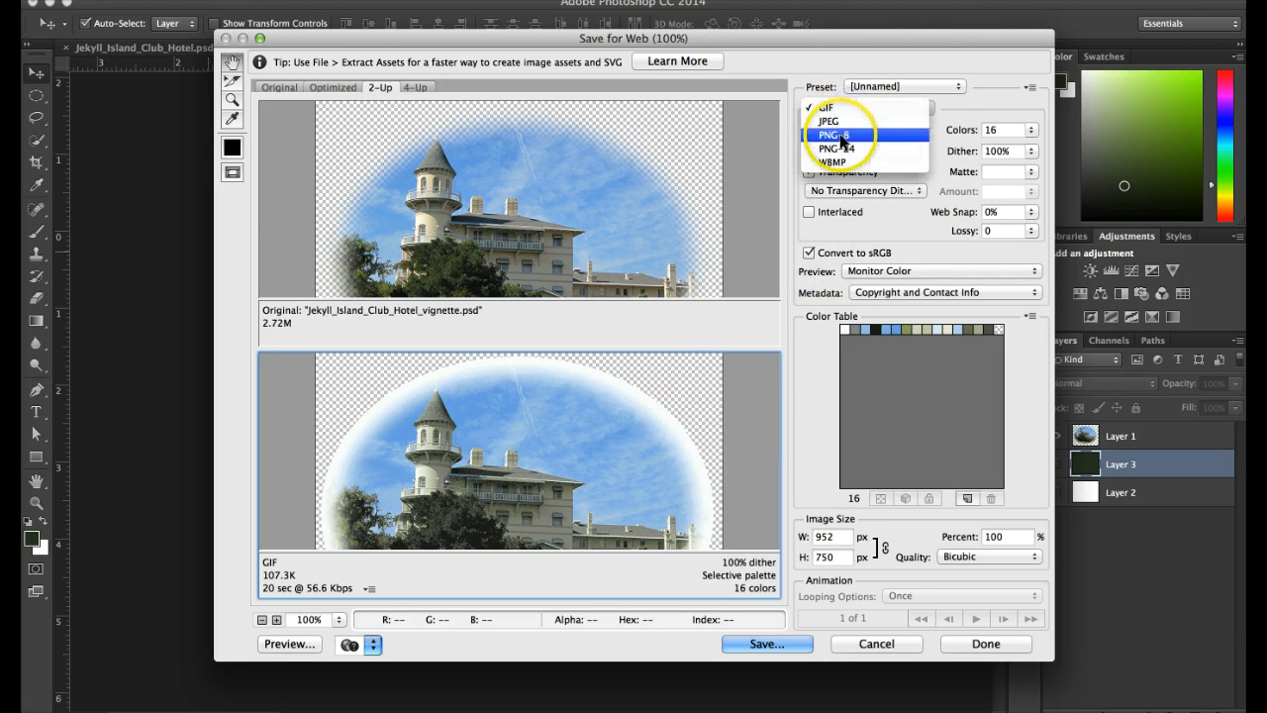
{"action": "left_click", "coordinate": [837, 135]}
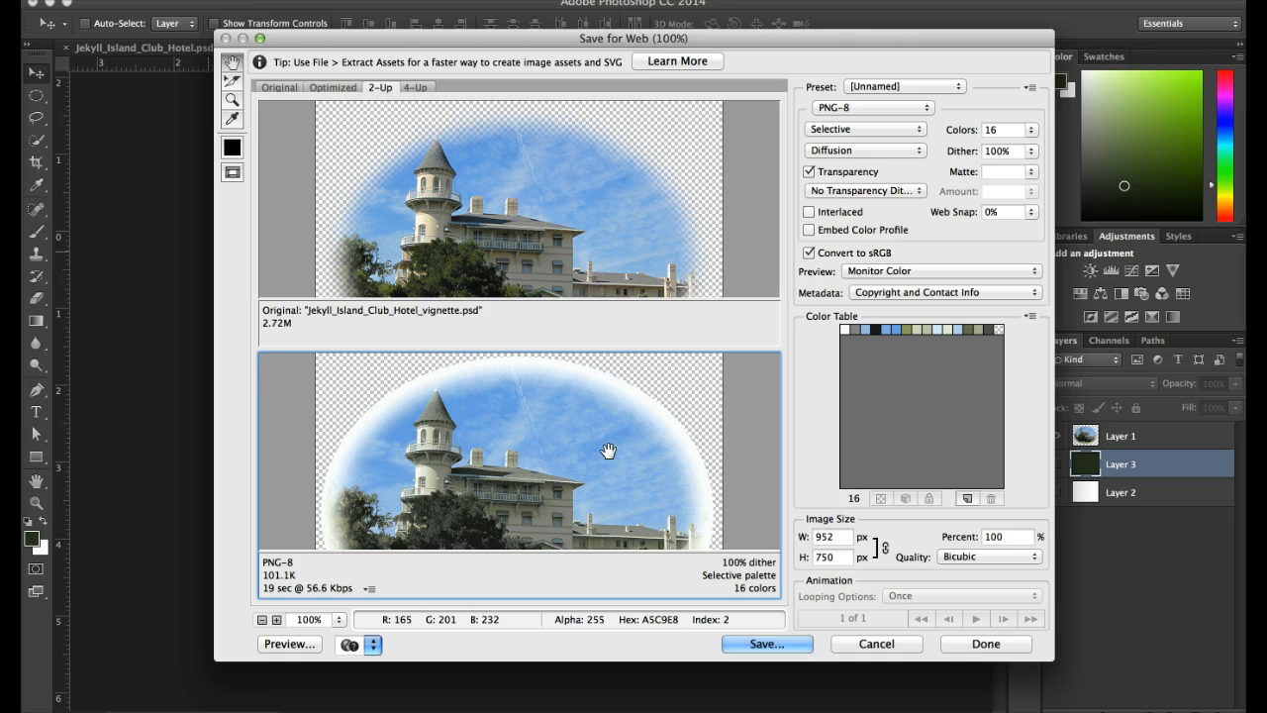
Change the vignette's format from PNG-8 to PNG-24 and compare its roof detail and transparent edges with the original
{"action": "key", "text": "super+equal"}
{"action": "key", "text": "super+equal"}
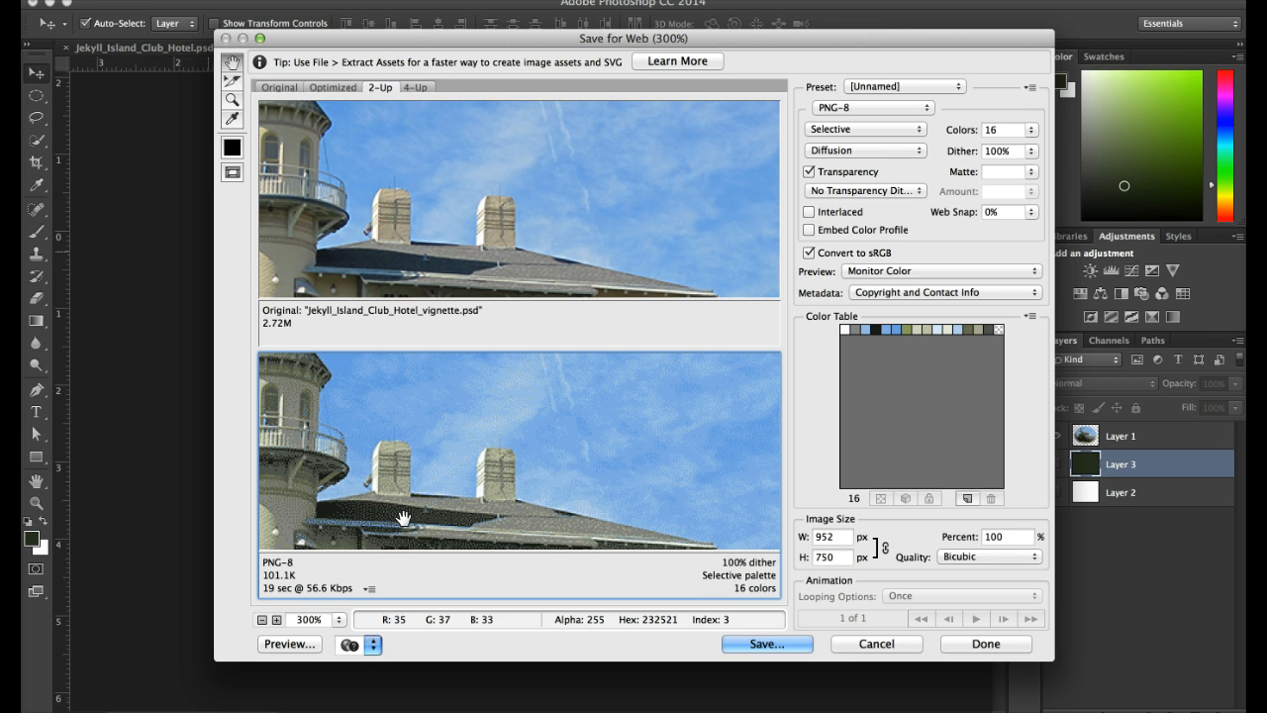
{"action": "left_click", "coordinate": [864, 105]}
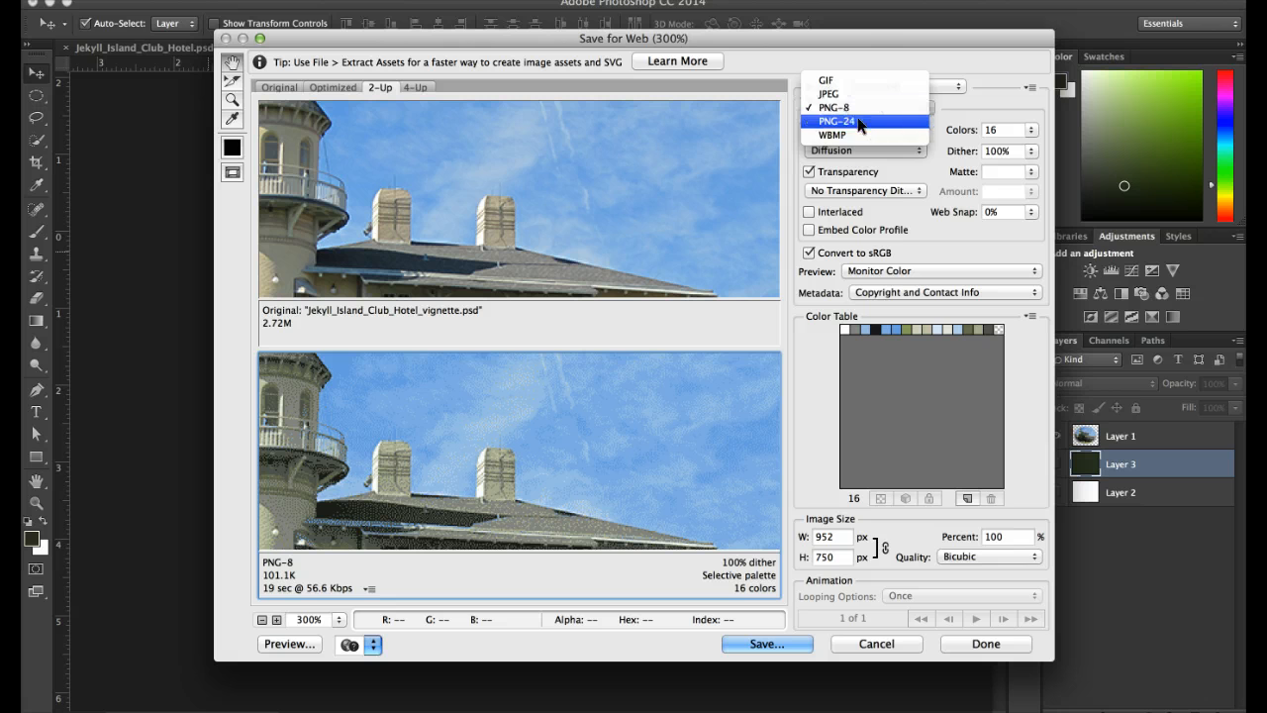
{"action": "left_click", "coordinate": [857, 121]}
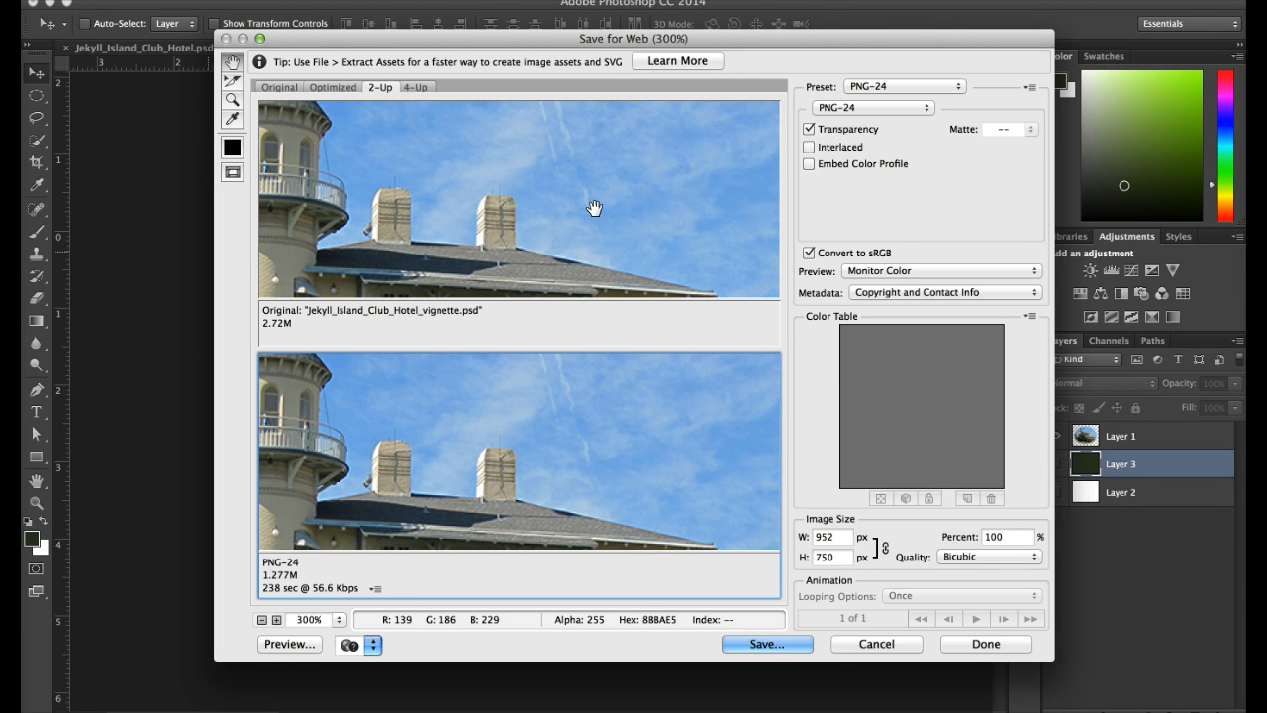
{"action": "key", "text": "super+minus"}
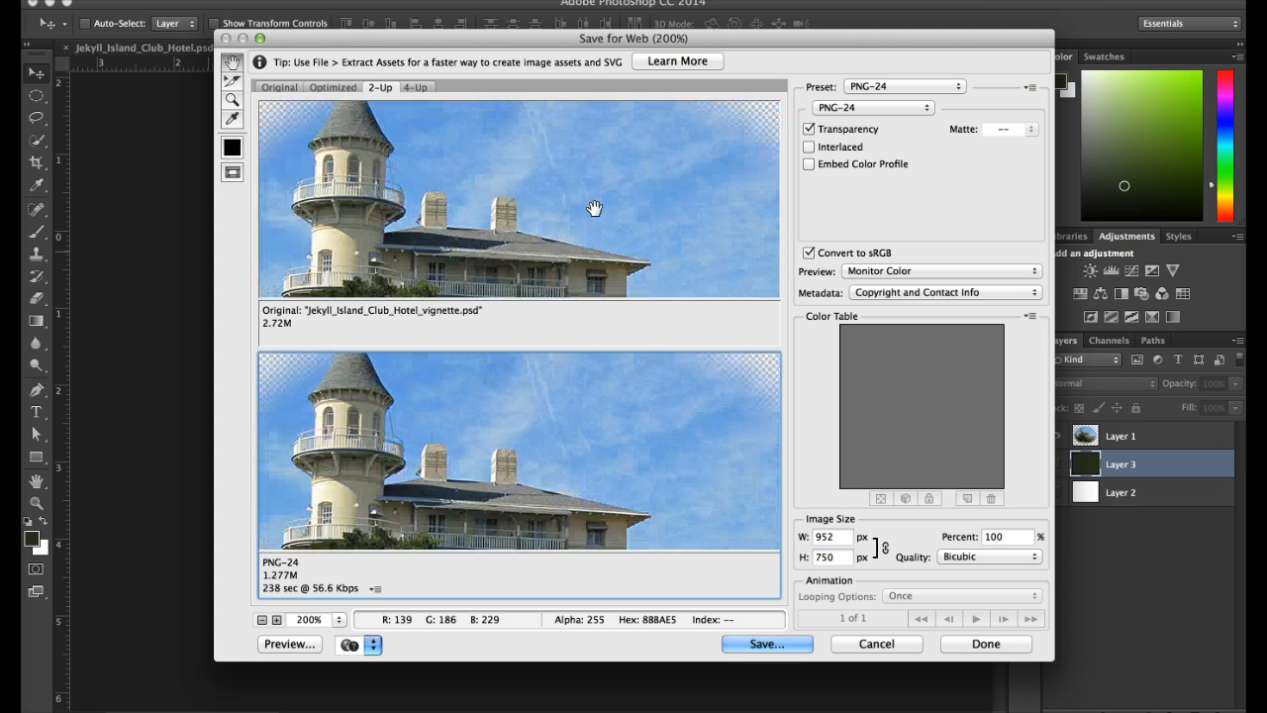
{"action": "key", "text": "super+minus"}
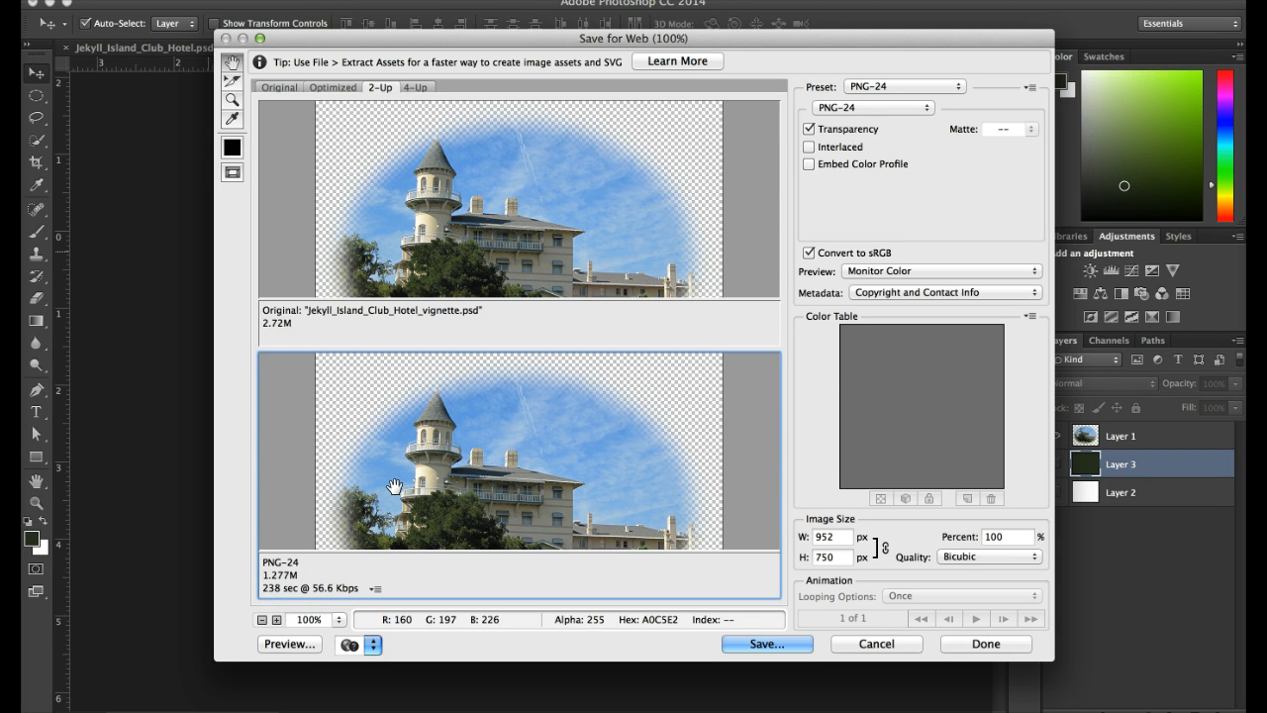
Preview the PNG-24 vignette interlaced and without transparency, restoring each option, and close Save for Web without saving
{"action": "left_click", "coordinate": [808, 147]}
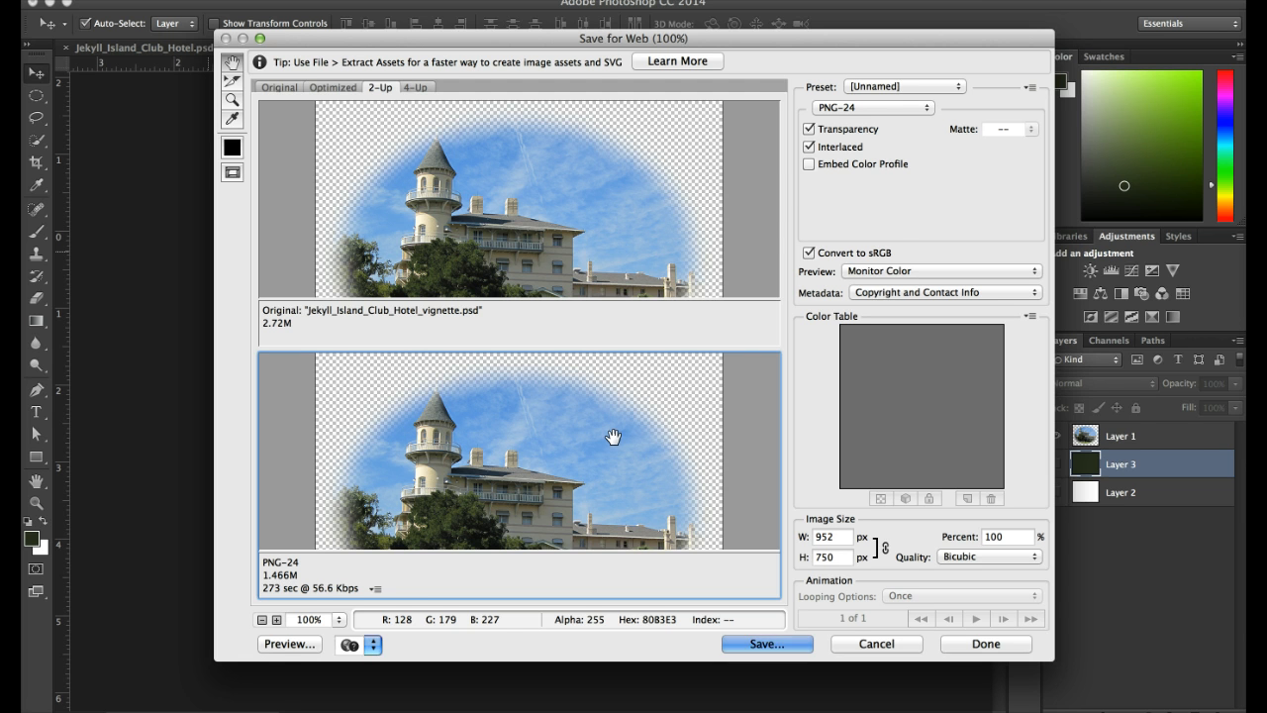
{"action": "left_click", "coordinate": [808, 146]}
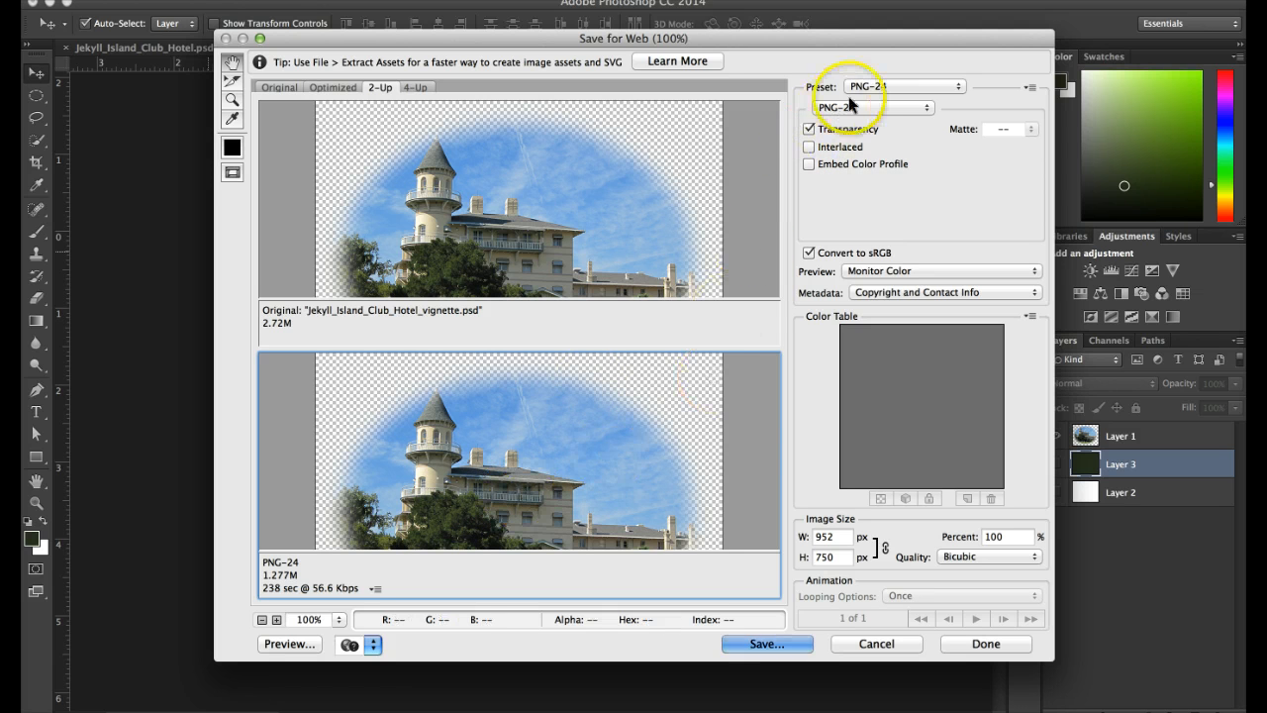
{"action": "left_click", "coordinate": [808, 128]}
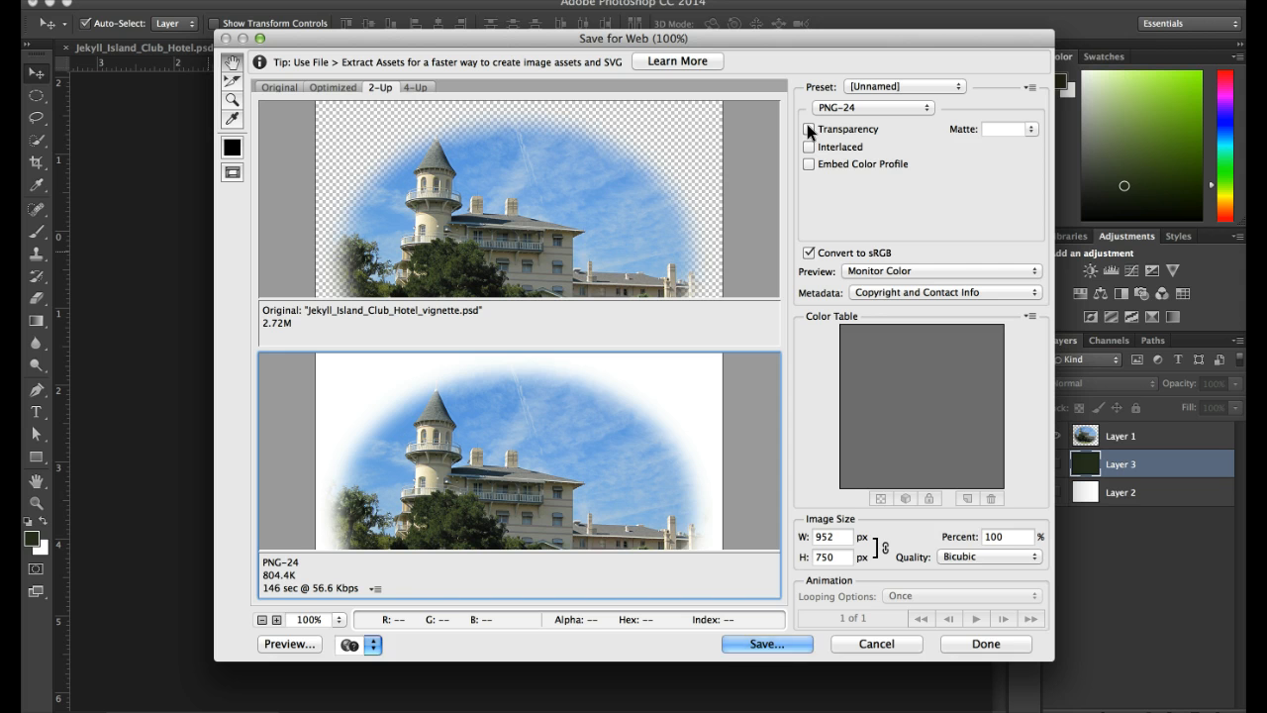
{"action": "left_click", "coordinate": [808, 129]}
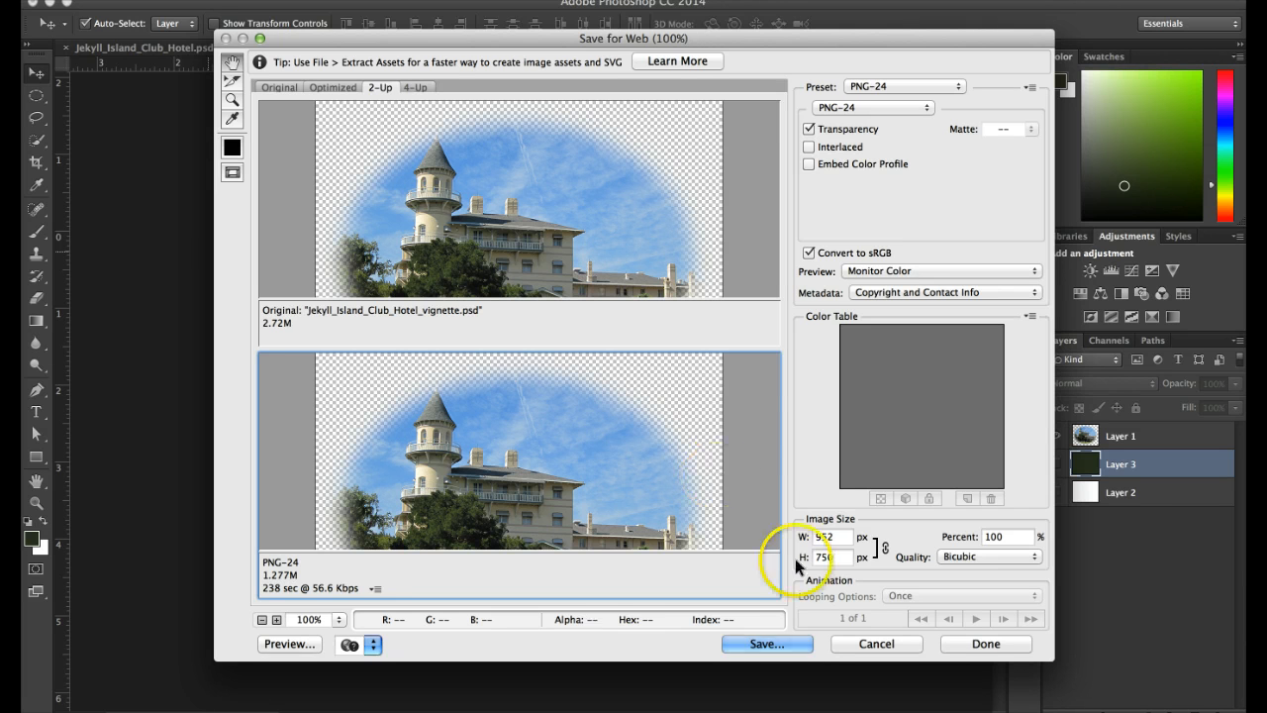
{"action": "left_click", "coordinate": [864, 646]}
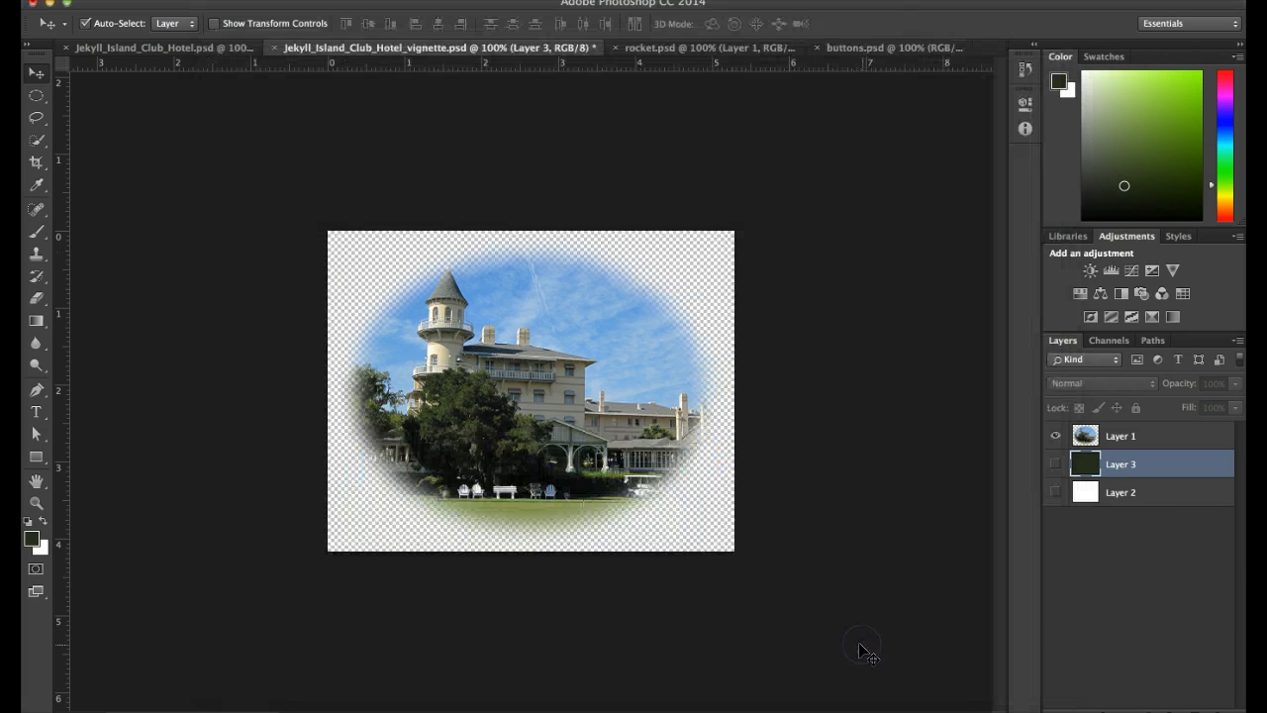
Open Save for Web for rocket.psd and compare the original with the PNG-8 version at 300% magnification
{"action": "left_click", "coordinate": [655, 52]}
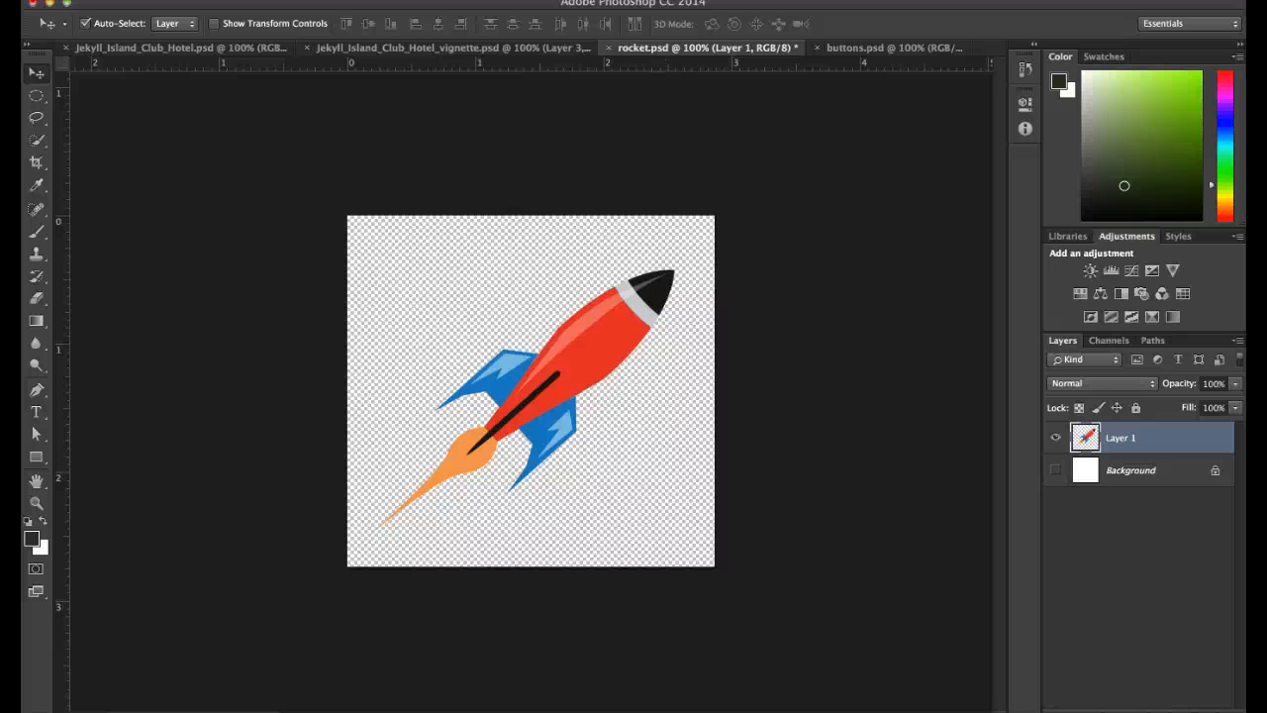
{"action": "left_click", "coordinate": [155, 0]}
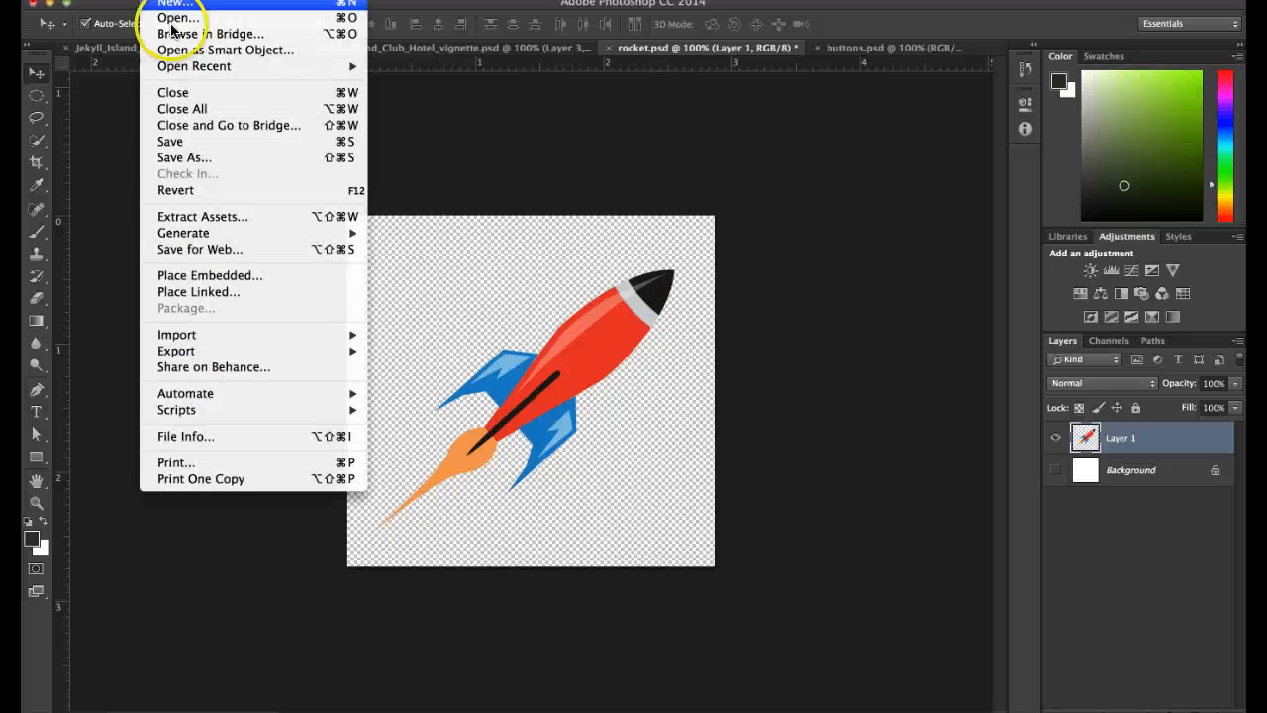
{"action": "left_click", "coordinate": [193, 247]}
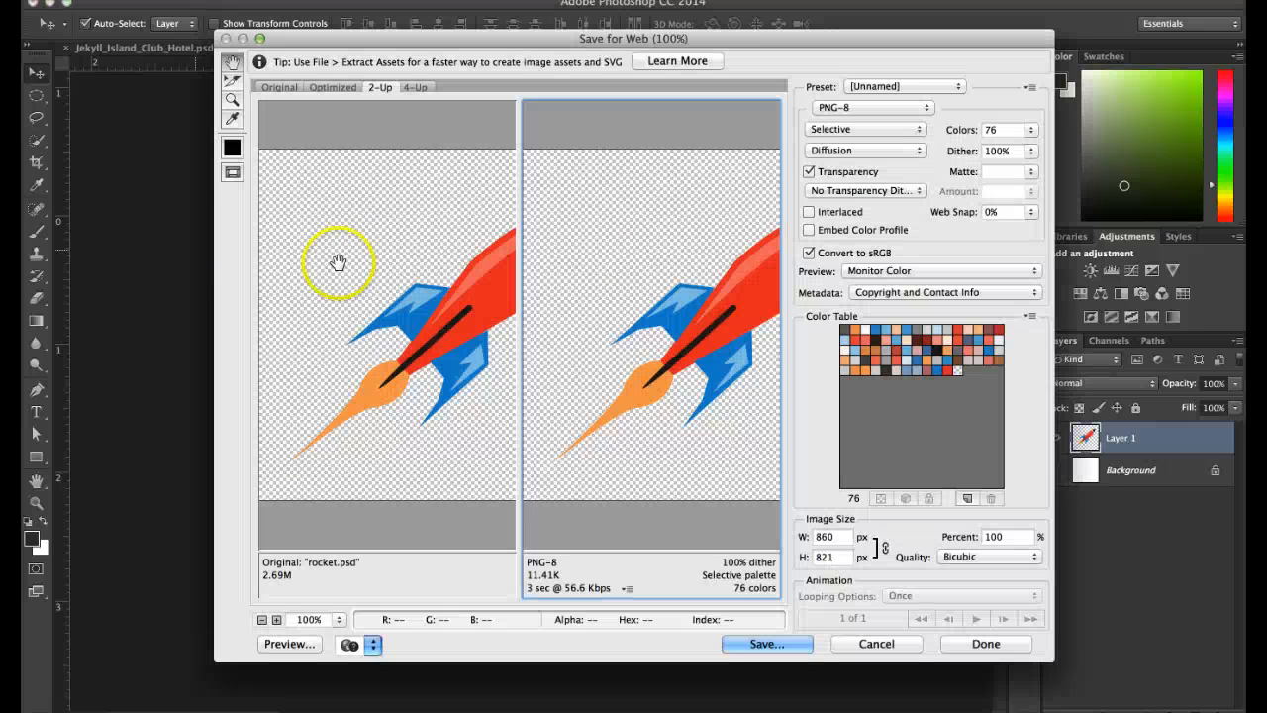
{"action": "left_click", "coordinate": [413, 262]}
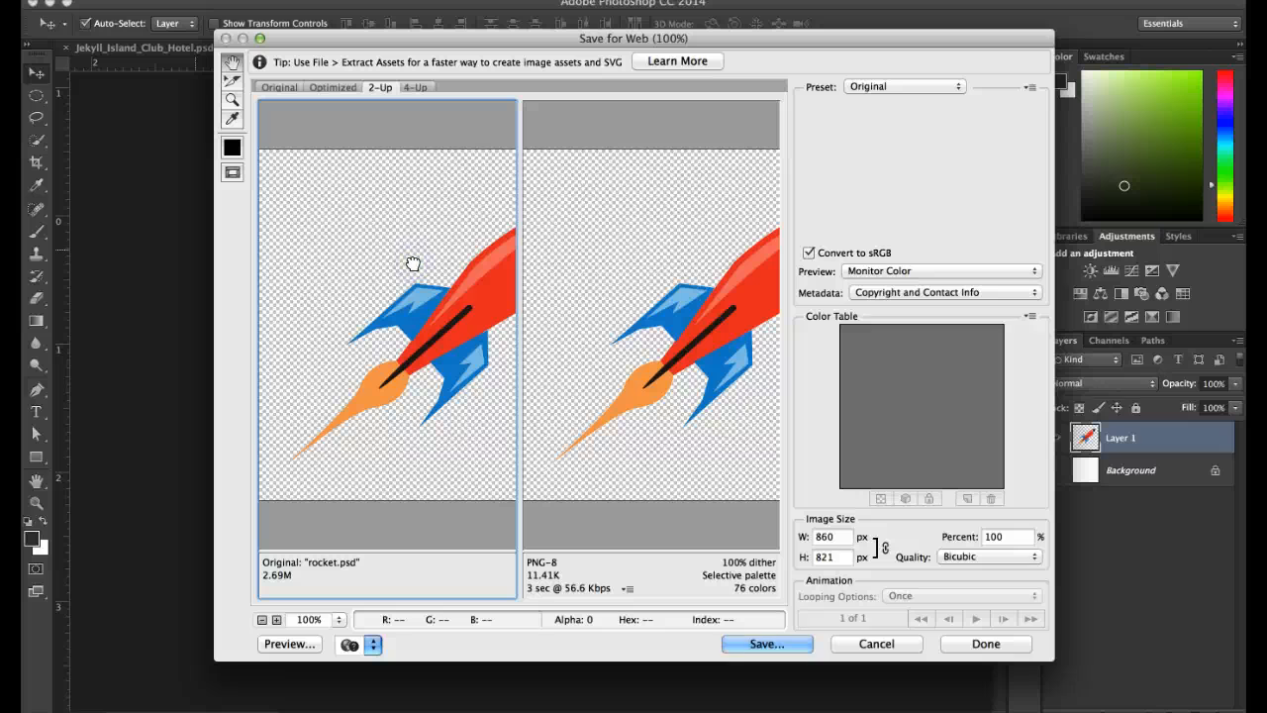
{"action": "left_click", "coordinate": [594, 277]}
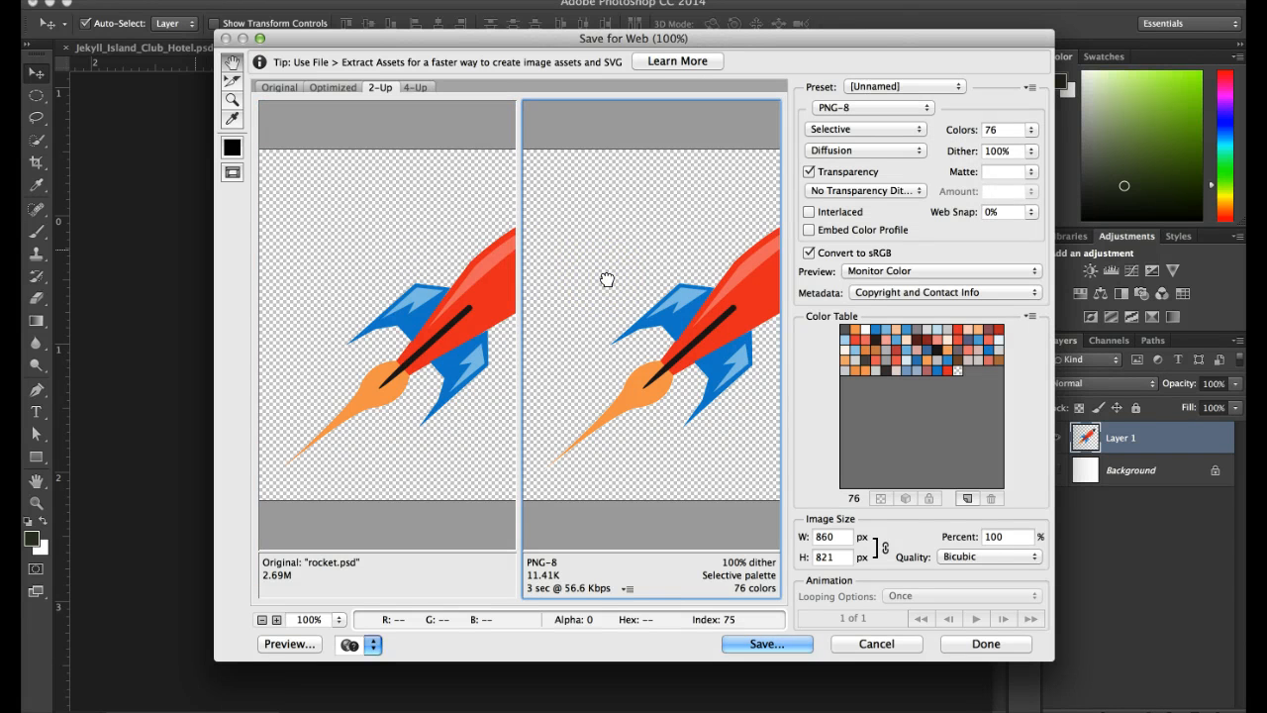
{"action": "left_click_drag", "start_coordinate": [679, 358], "coordinate": [604, 343]}
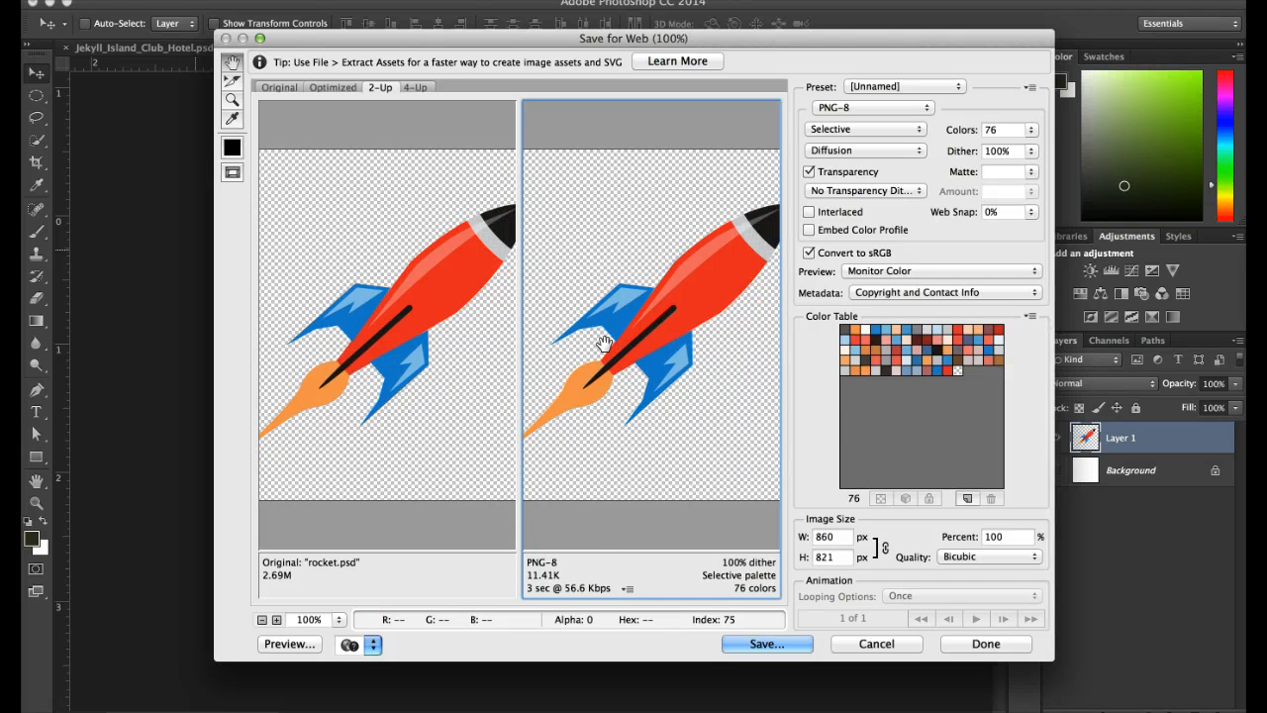
{"action": "key", "text": "super+plus"}
{"action": "key", "text": "super+plus"}
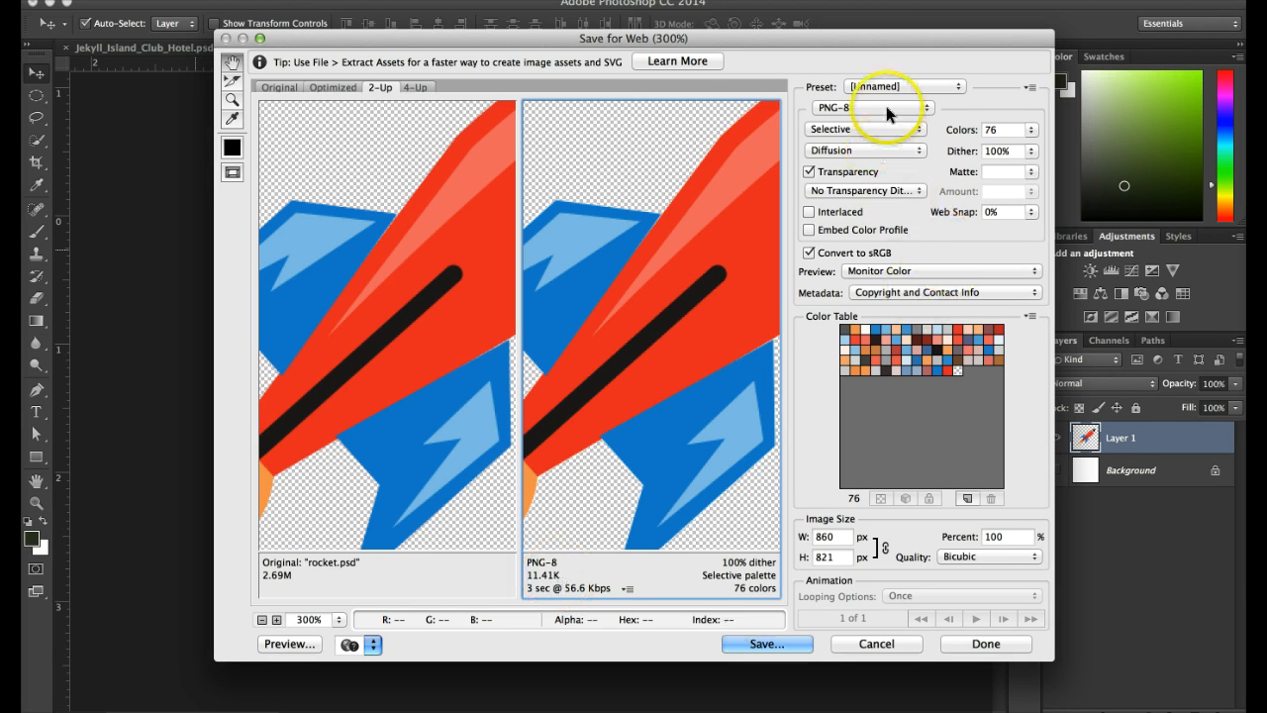
Preview the rocket PNG-8 with 16 colors, and set its number of colors to 32
{"action": "left_click", "coordinate": [1030, 129]}
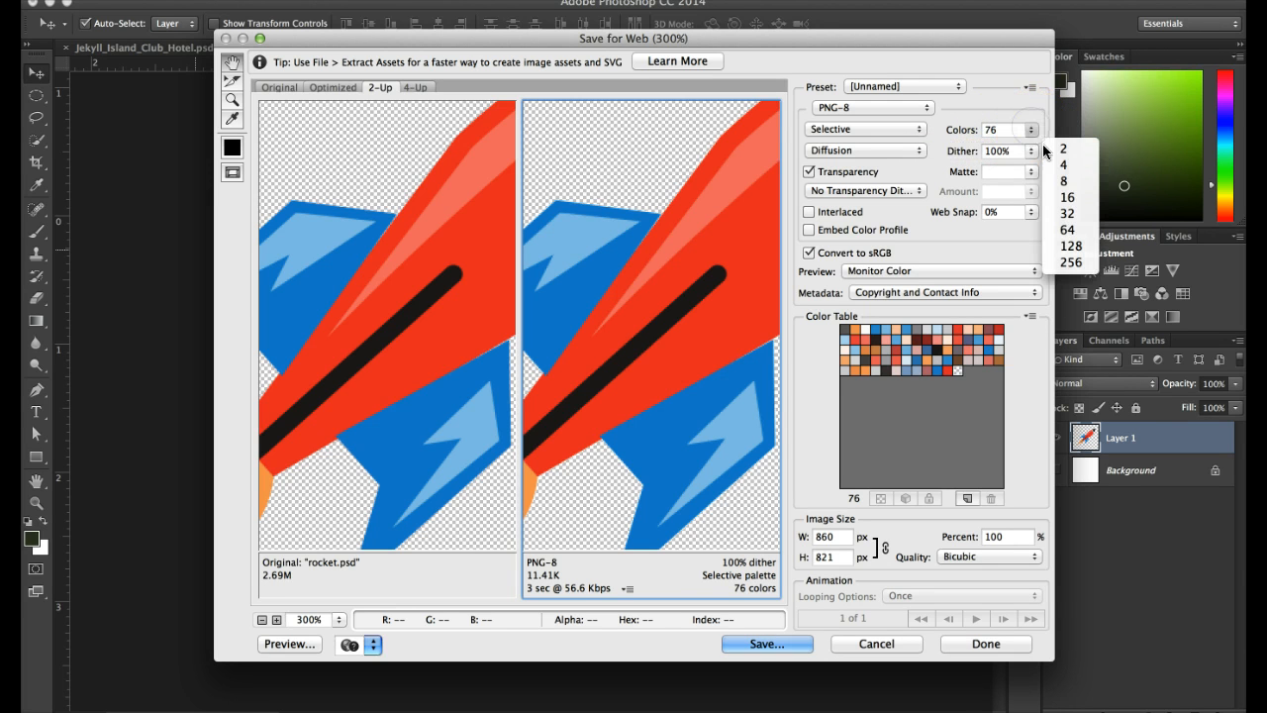
{"action": "left_click", "coordinate": [1067, 200]}
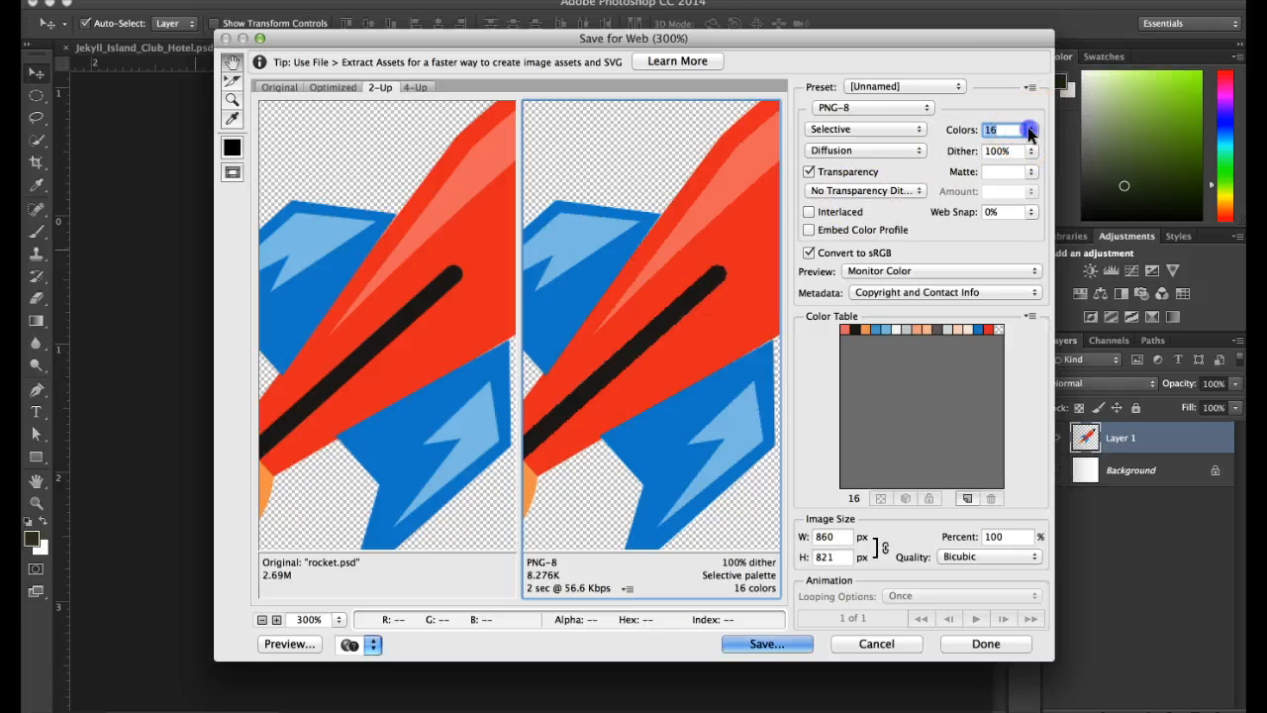
{"action": "left_click", "coordinate": [1033, 130]}
{"action": "left_click", "coordinate": [1066, 213]}
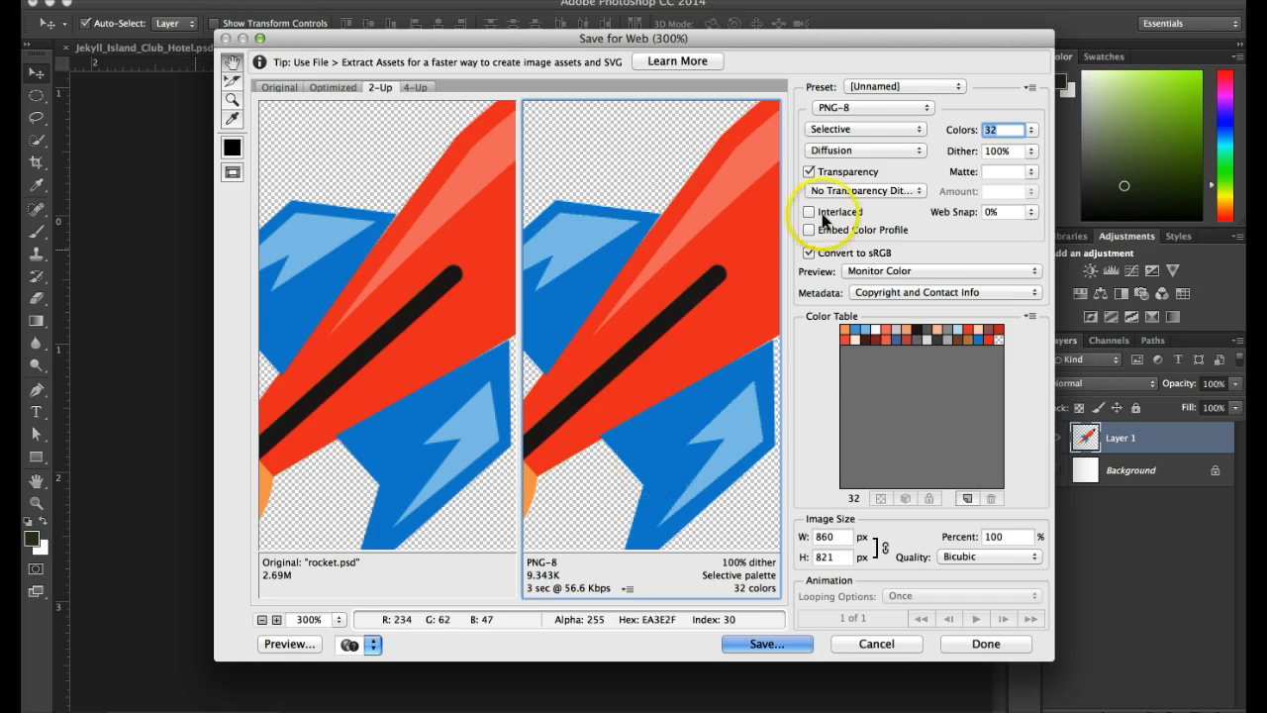
Compare the 32-color rocket as GIF and as PNG-8, return it to PNG-8, and close Save for Web without saving
{"action": "left_click", "coordinate": [867, 107]}
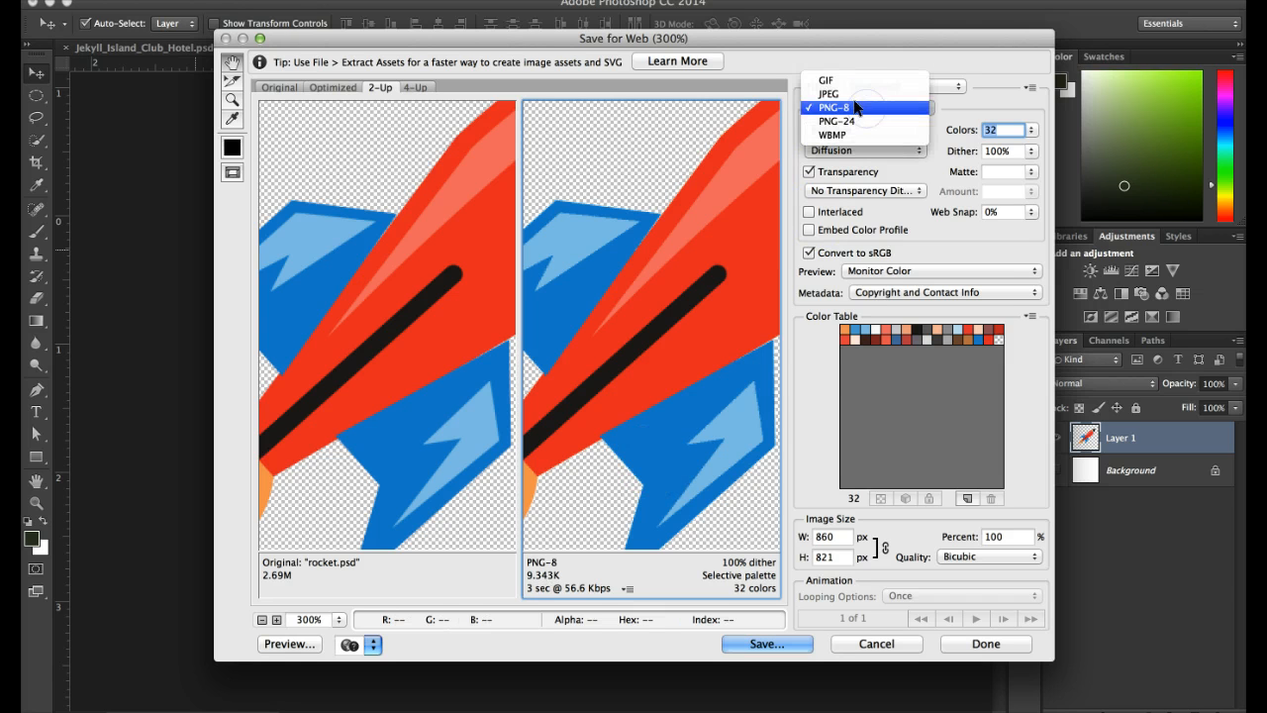
{"action": "left_click", "coordinate": [829, 80]}
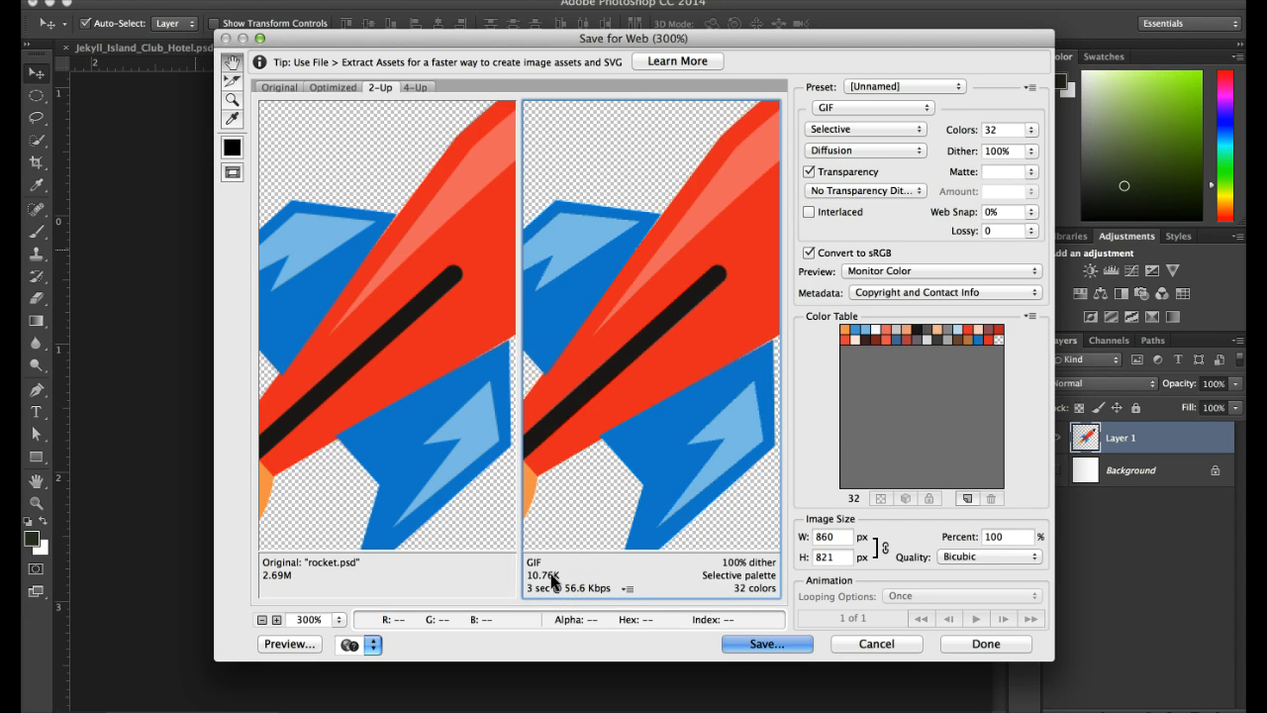
{"action": "left_click", "coordinate": [847, 106]}
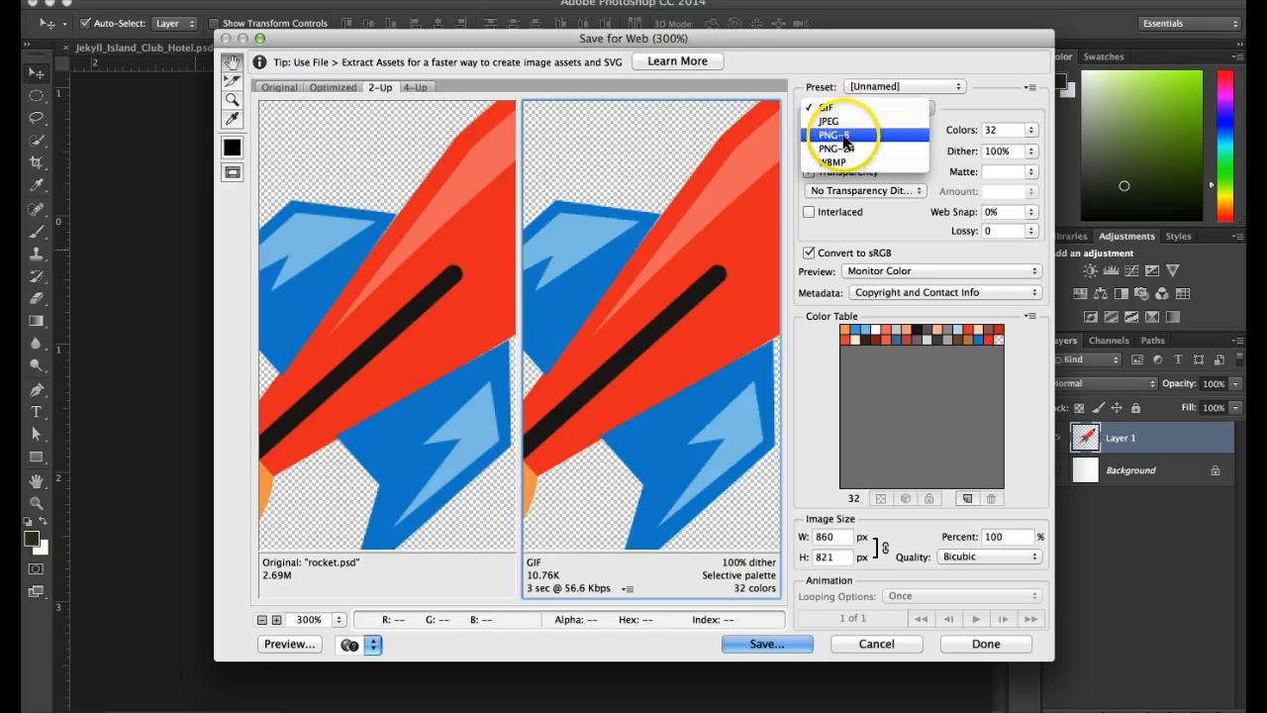
{"action": "left_click", "coordinate": [843, 136]}
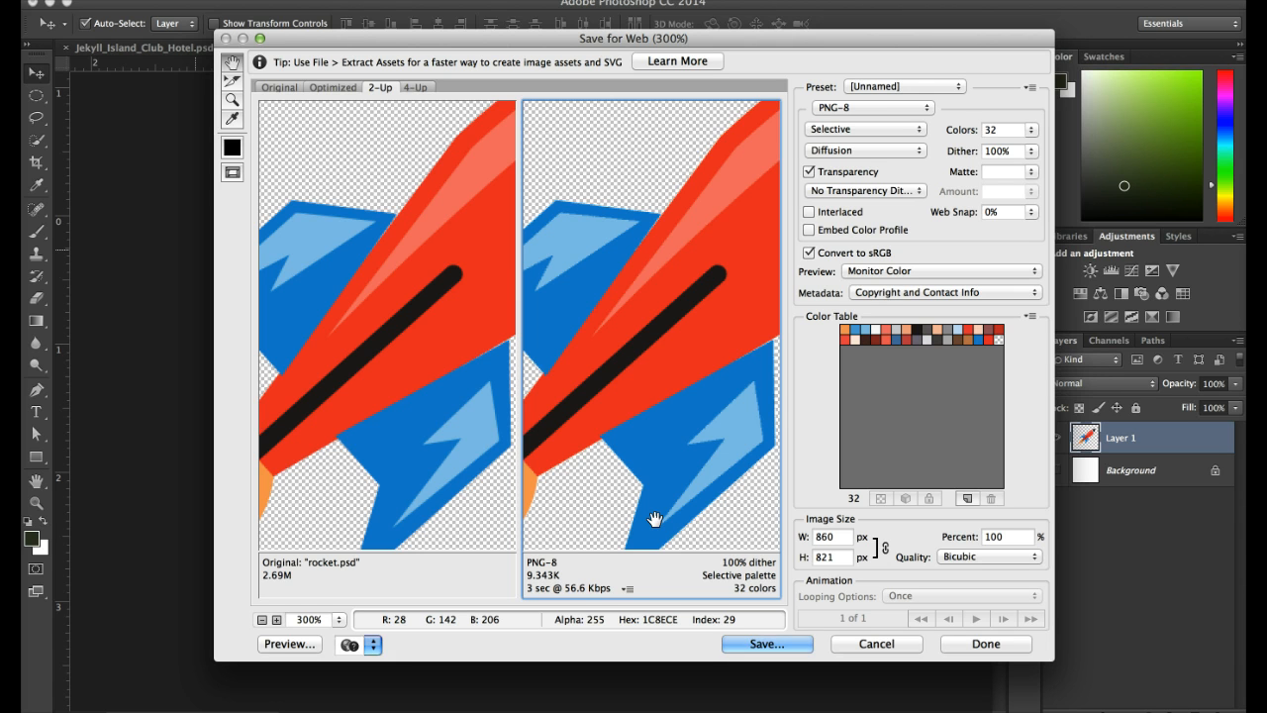
{"action": "left_click", "coordinate": [870, 105]}
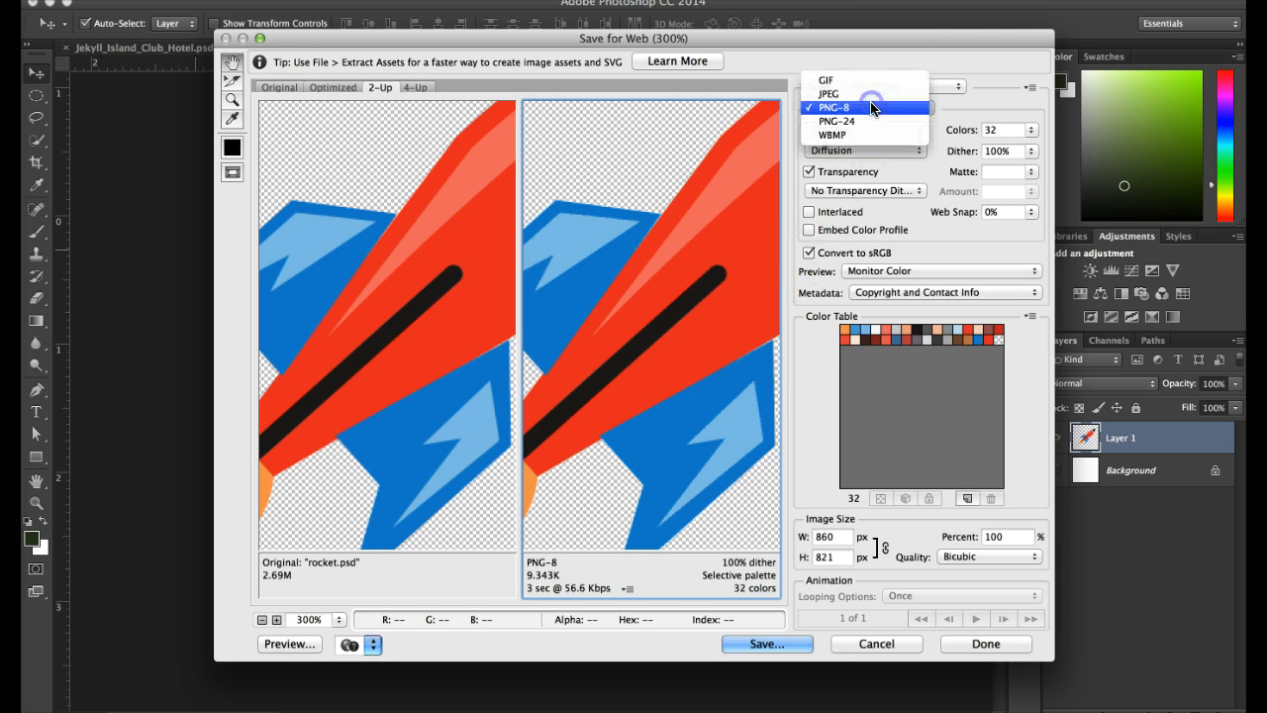
{"action": "left_click", "coordinate": [850, 82]}
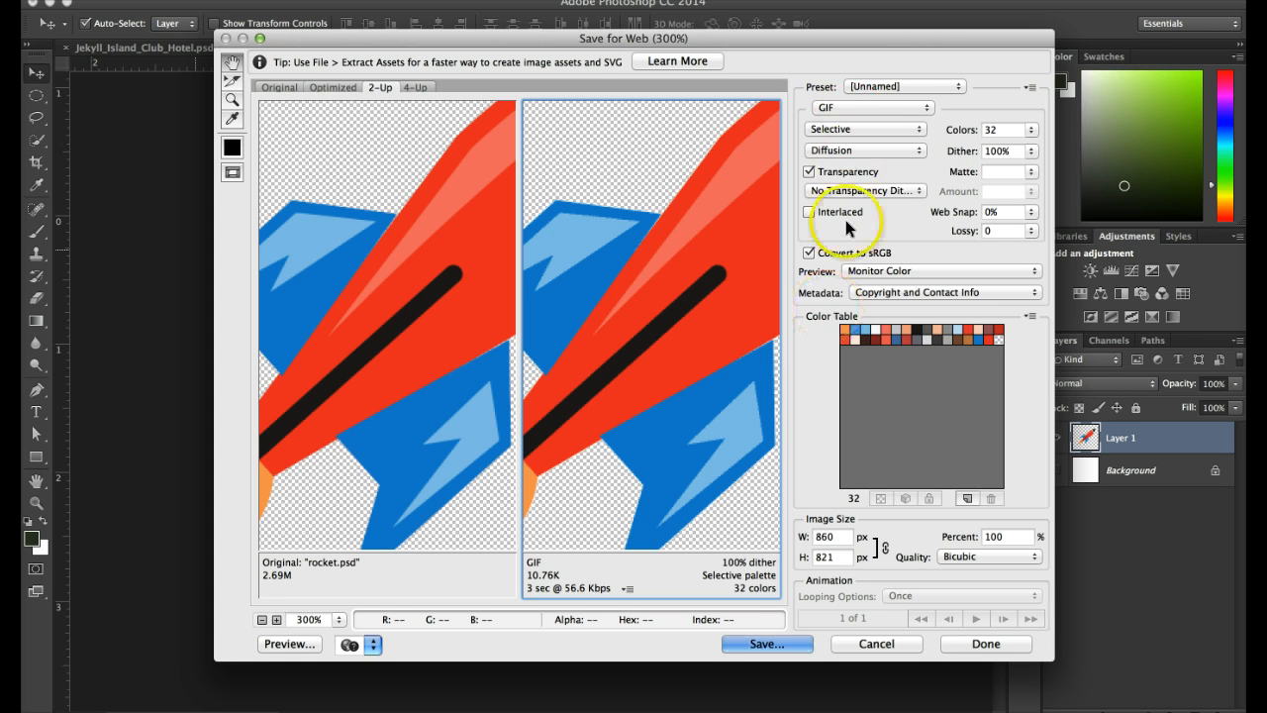
{"action": "left_click", "coordinate": [847, 108]}
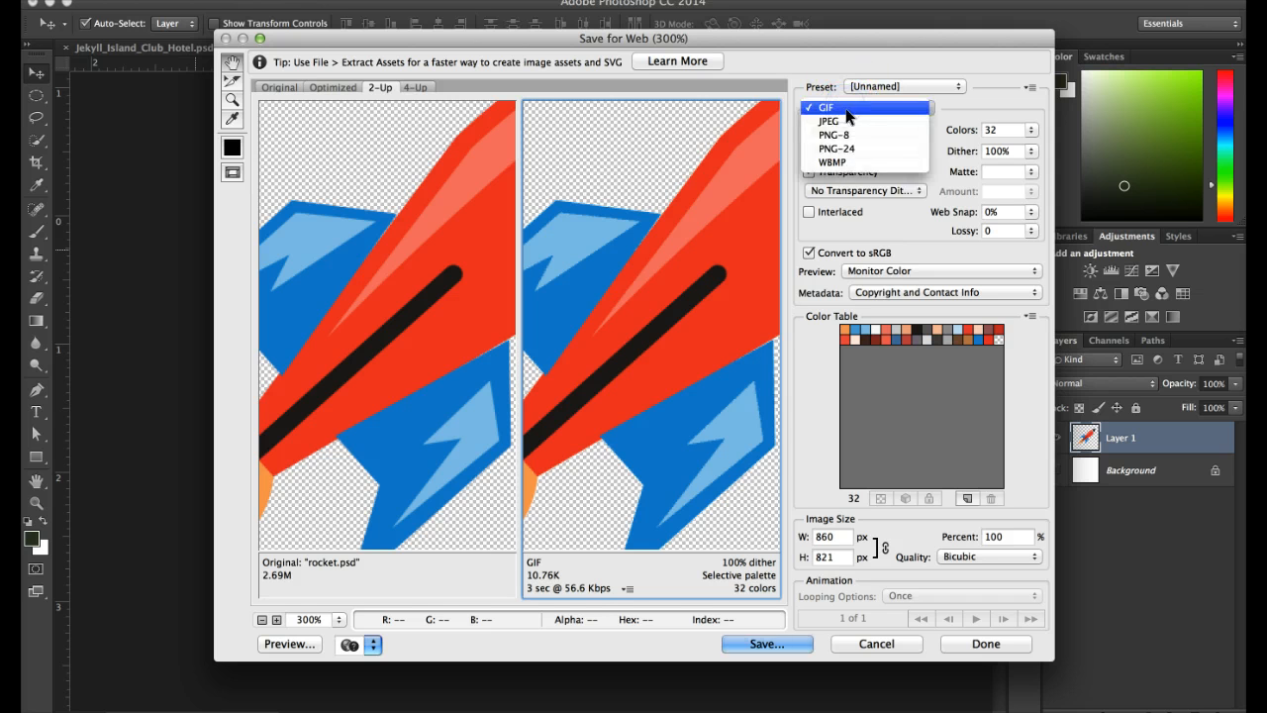
{"action": "left_click", "coordinate": [844, 135]}
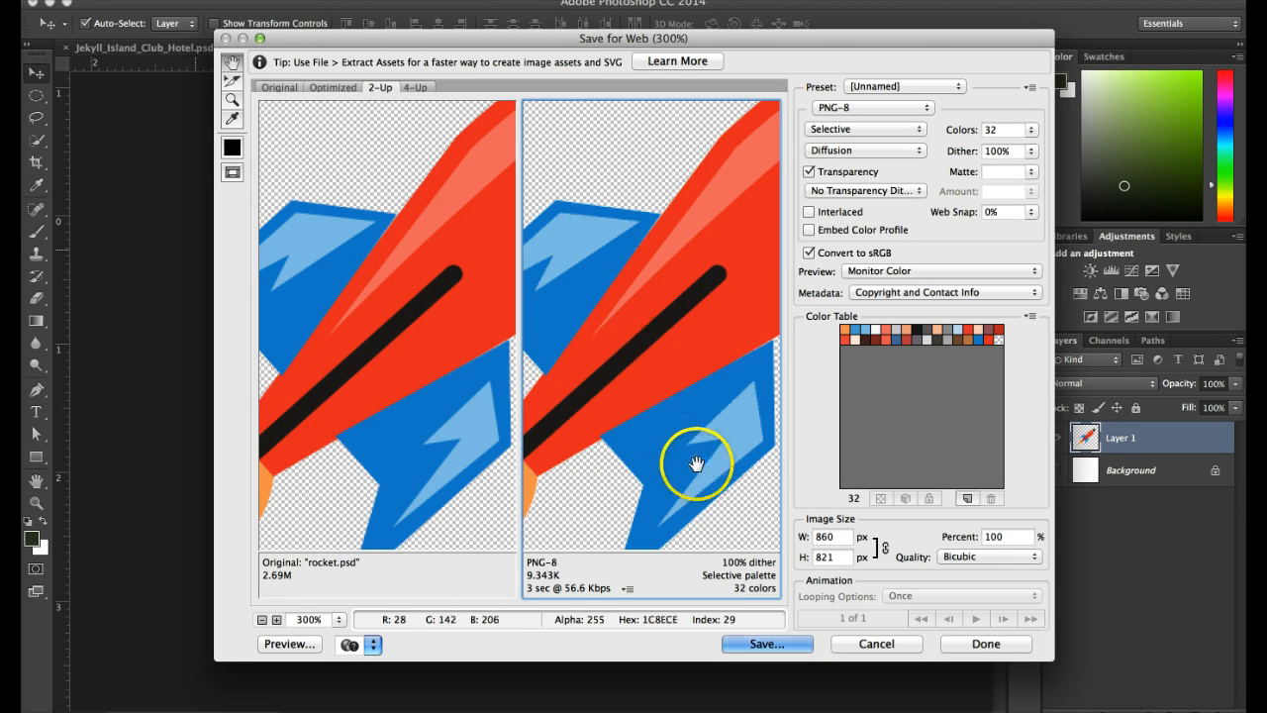
{"action": "left_click", "coordinate": [857, 646]}
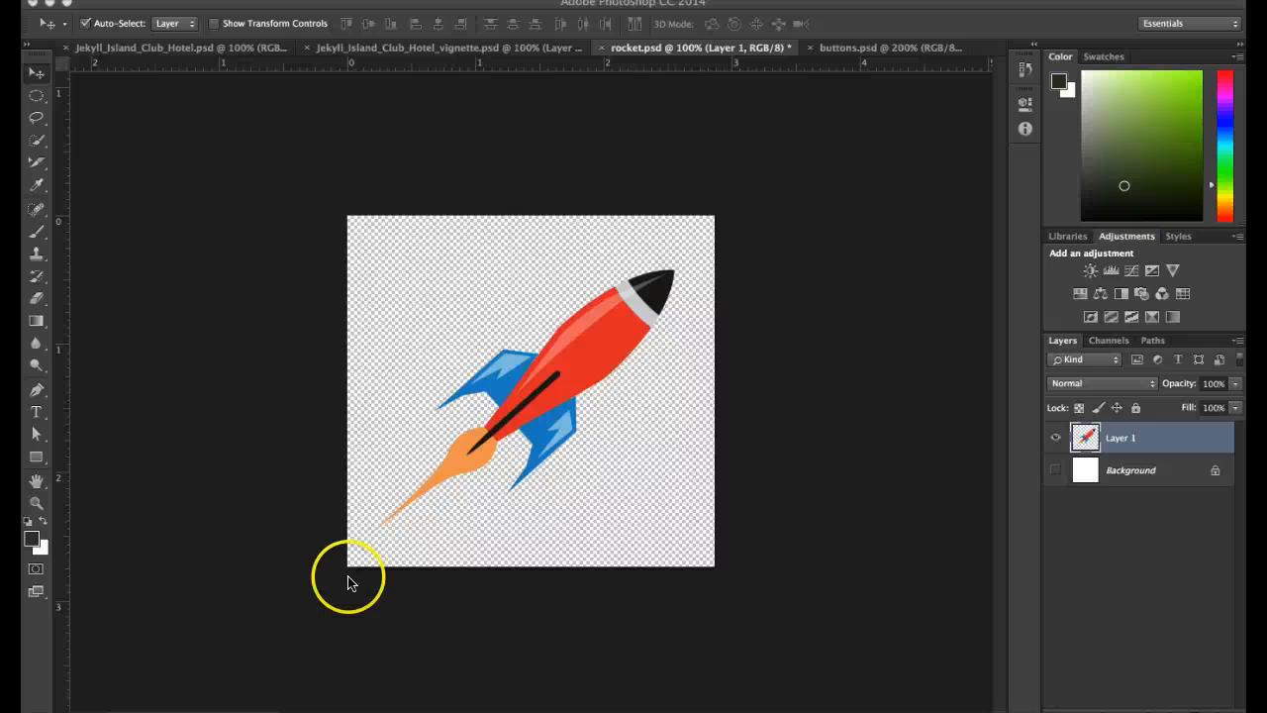
Bring up buttons.psd, switch to buttons.ai in Adobe Illustrator, and deselect the orange arrow buttons
{"action": "left_click", "coordinate": [847, 50]}
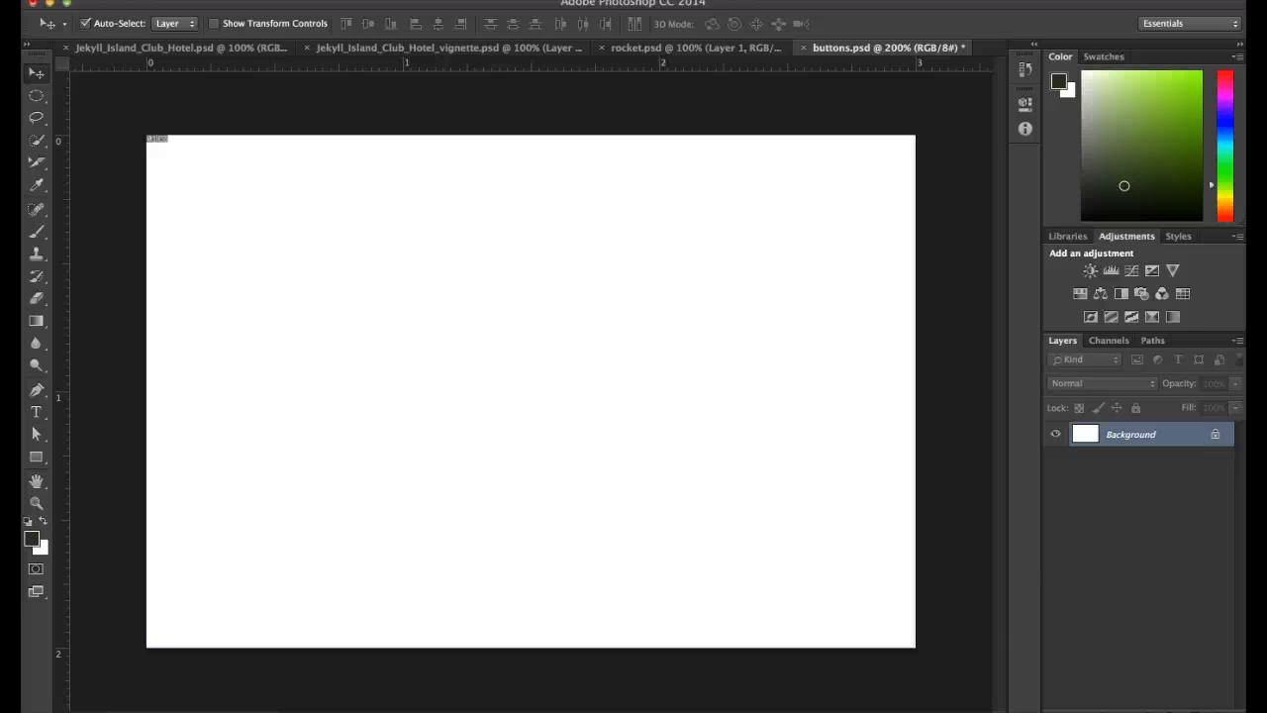
{"action": "mouse_move", "coordinate": [581, 705]}
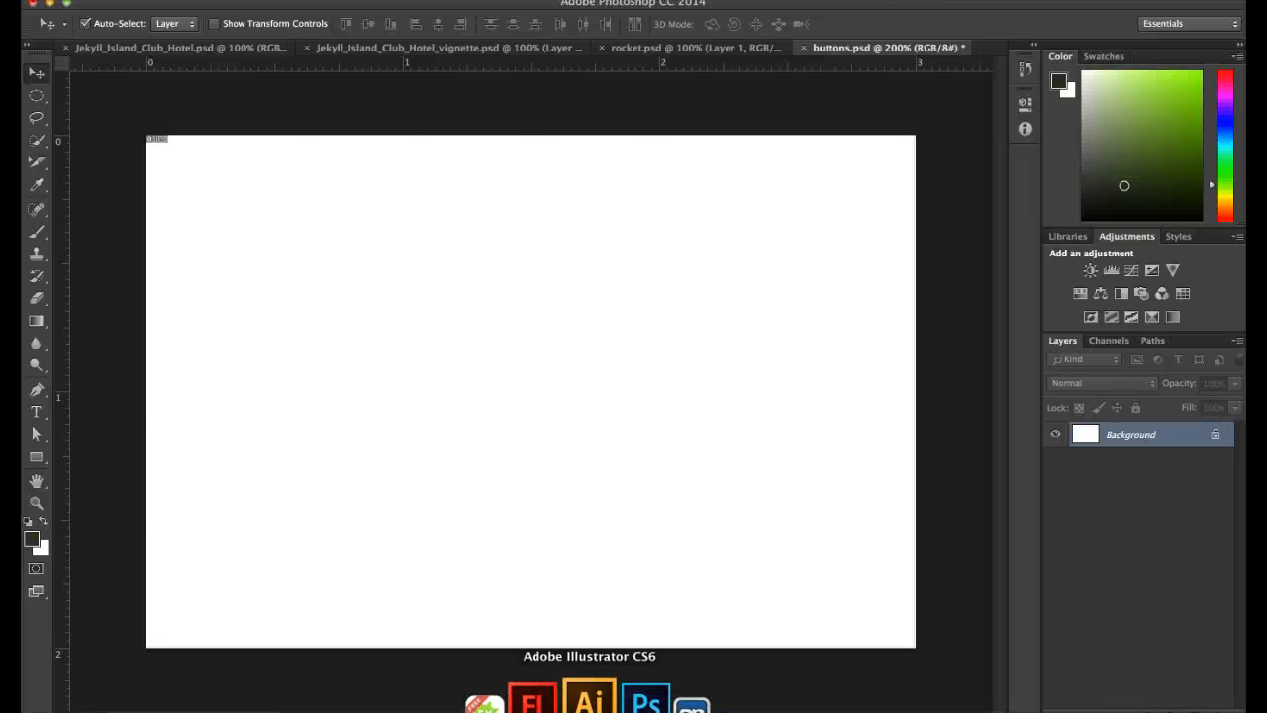
{"action": "left_click", "coordinate": [589, 701]}
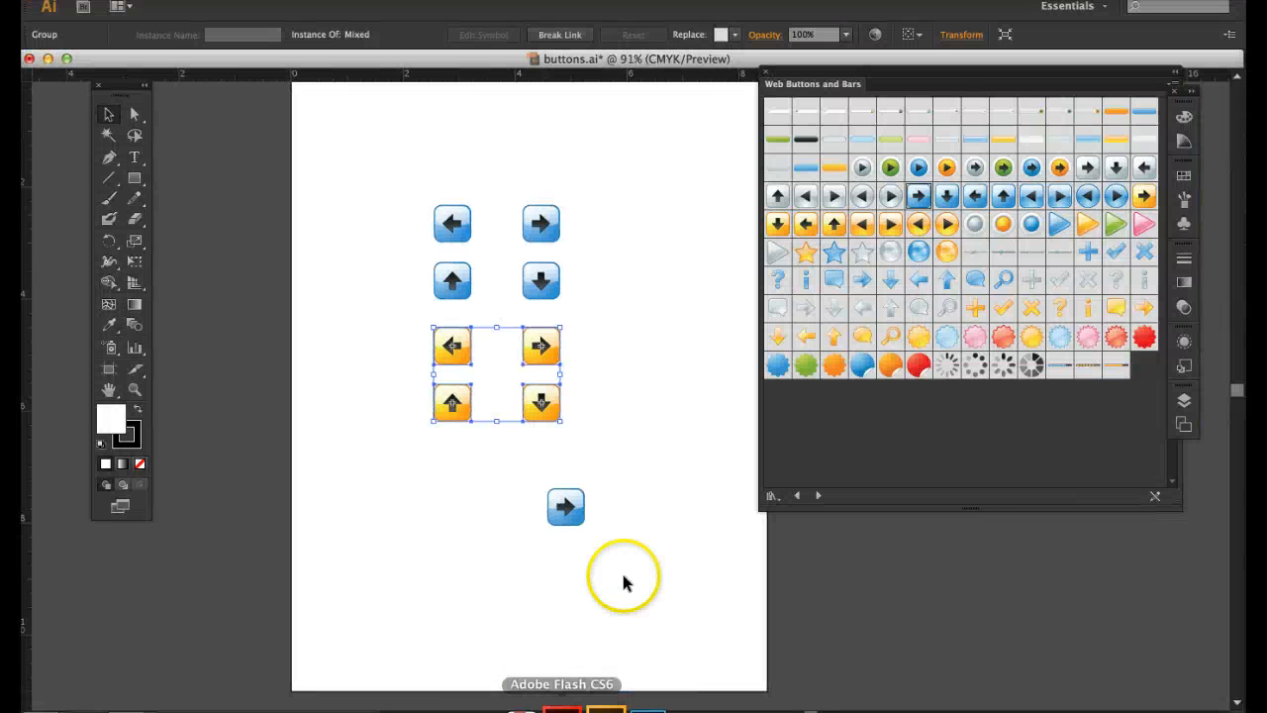
{"action": "left_click", "coordinate": [636, 500]}
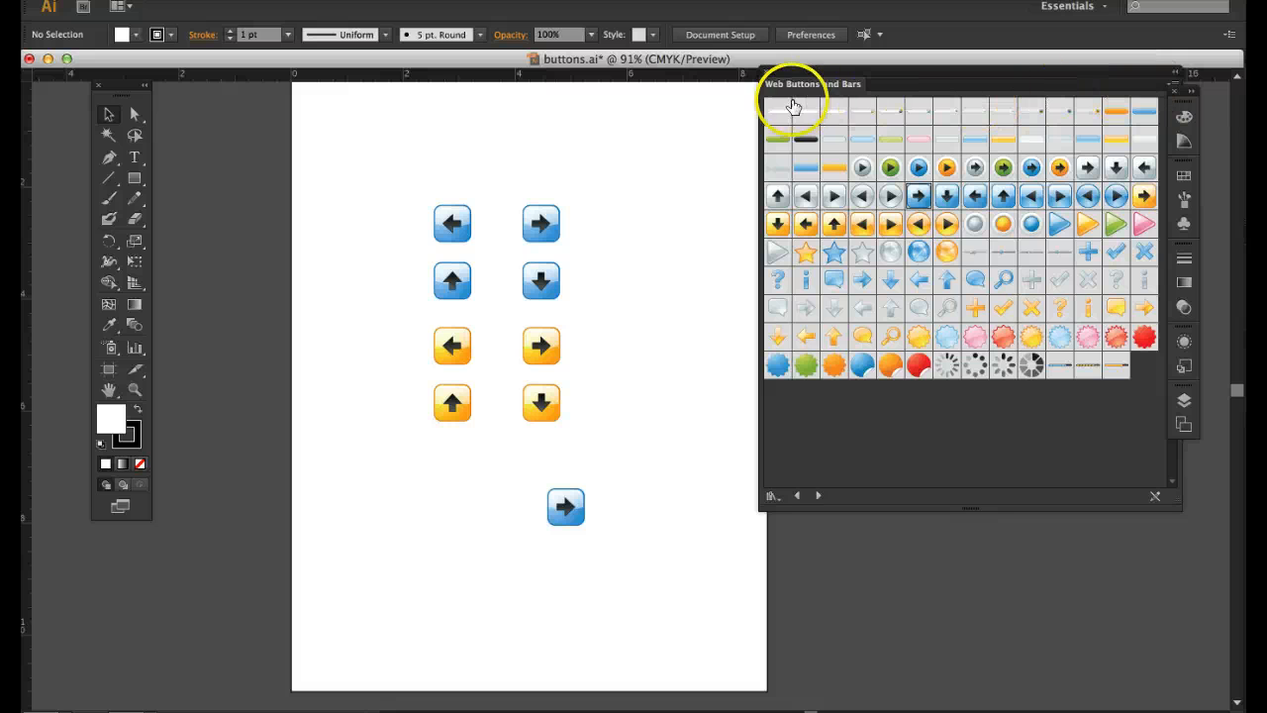
Place a pink starburst badge symbol from the Web Buttons and Bars library below the orange arrow buttons, and deselect it
{"action": "left_click", "coordinate": [921, 197]}
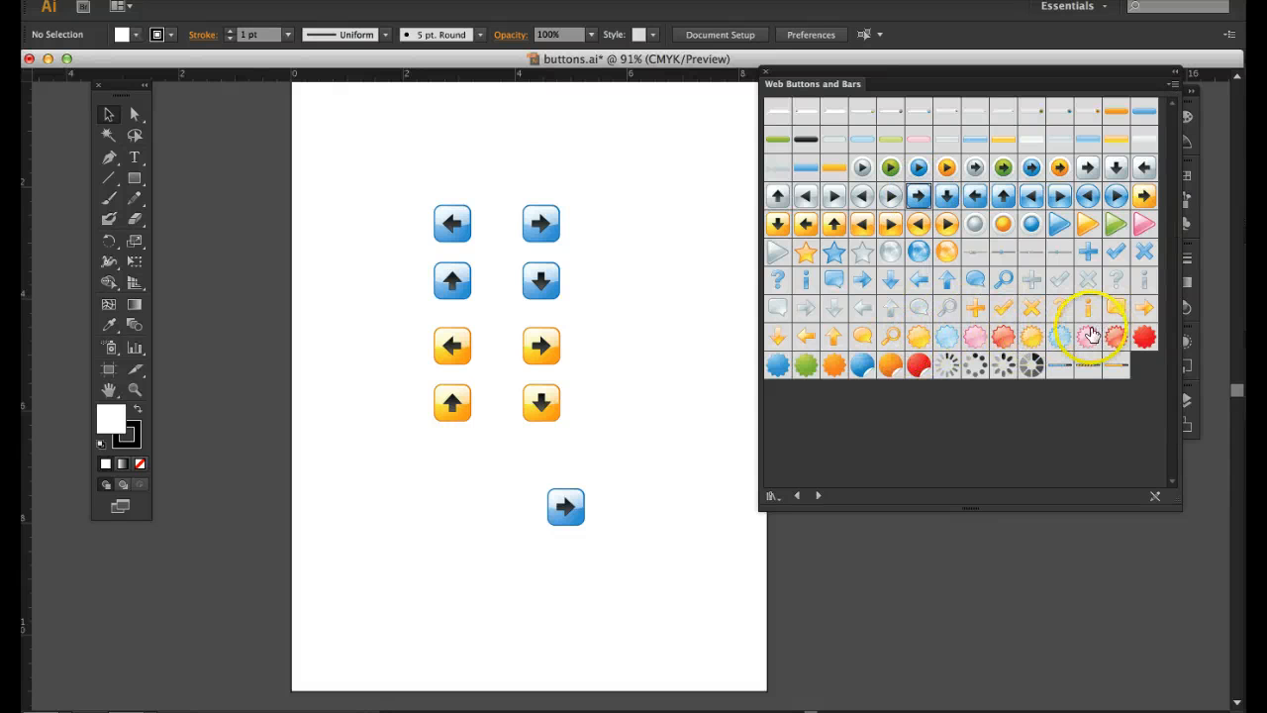
{"action": "left_click_drag", "start_coordinate": [1090, 335], "coordinate": [563, 418]}
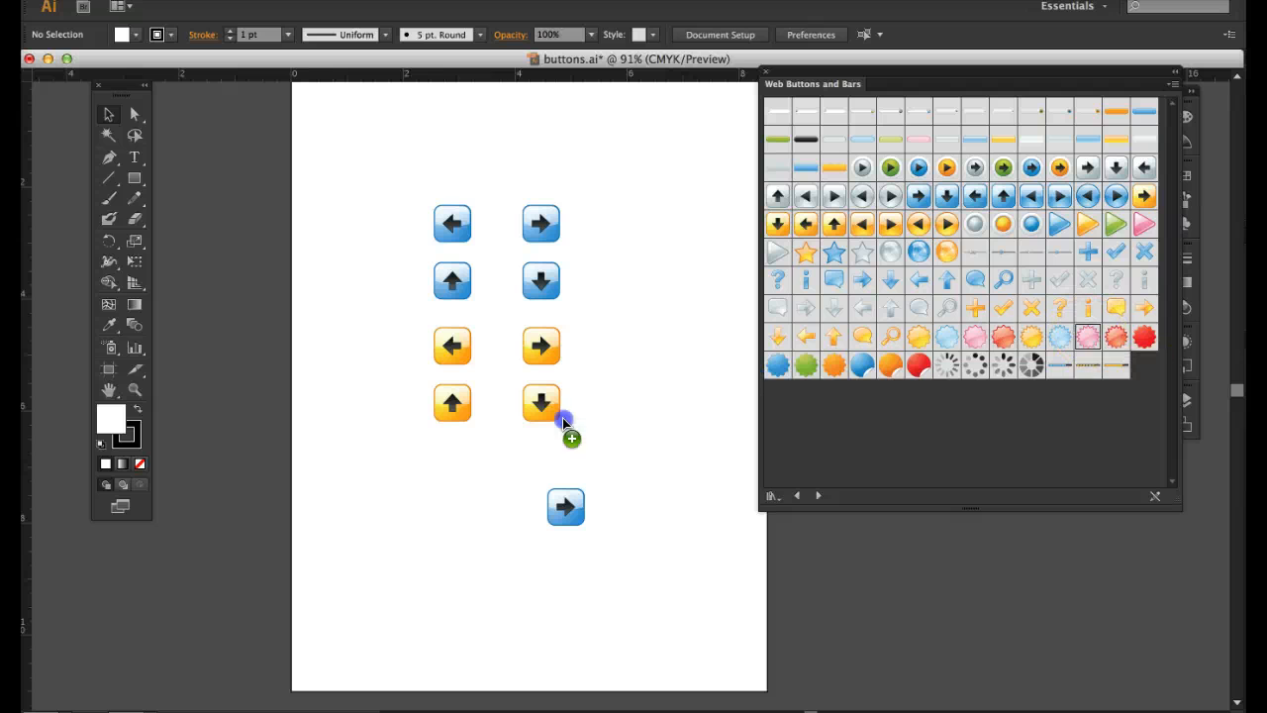
{"action": "left_click_drag", "start_coordinate": [456, 498], "coordinate": [456, 498]}
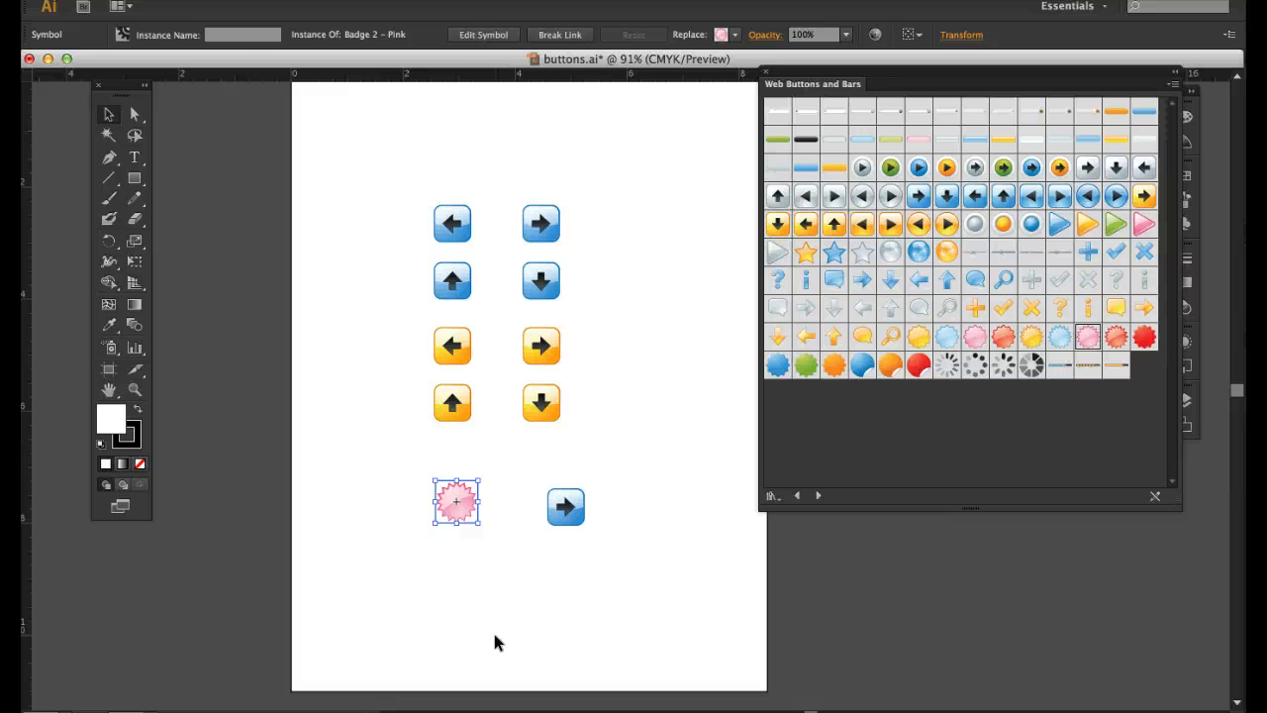
{"action": "right_click", "coordinate": [495, 636]}
{"action": "left_click", "coordinate": [468, 600]}
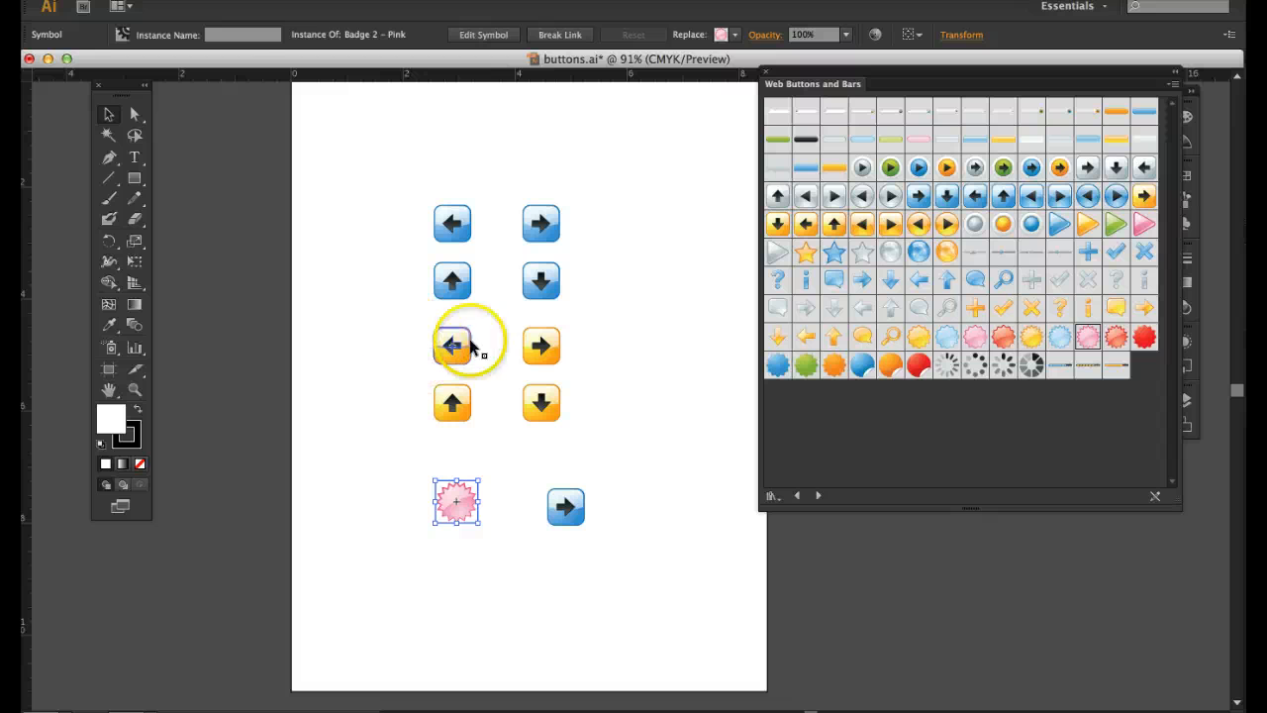
{"action": "left_click", "coordinate": [395, 481]}
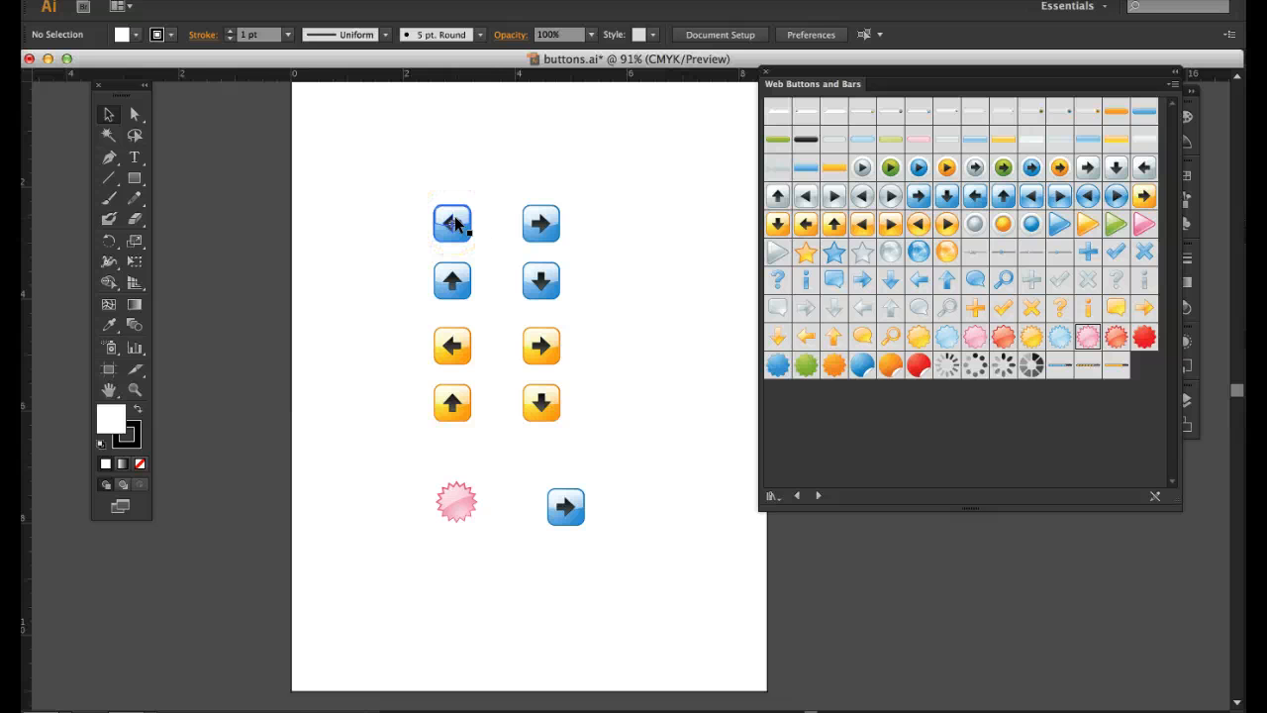
Overlay the orange arrow group on the blue arrow group to compare them, and move it back below
{"action": "scroll", "coordinate": [454, 223], "scroll_direction": "left", "scroll_amount": 1}
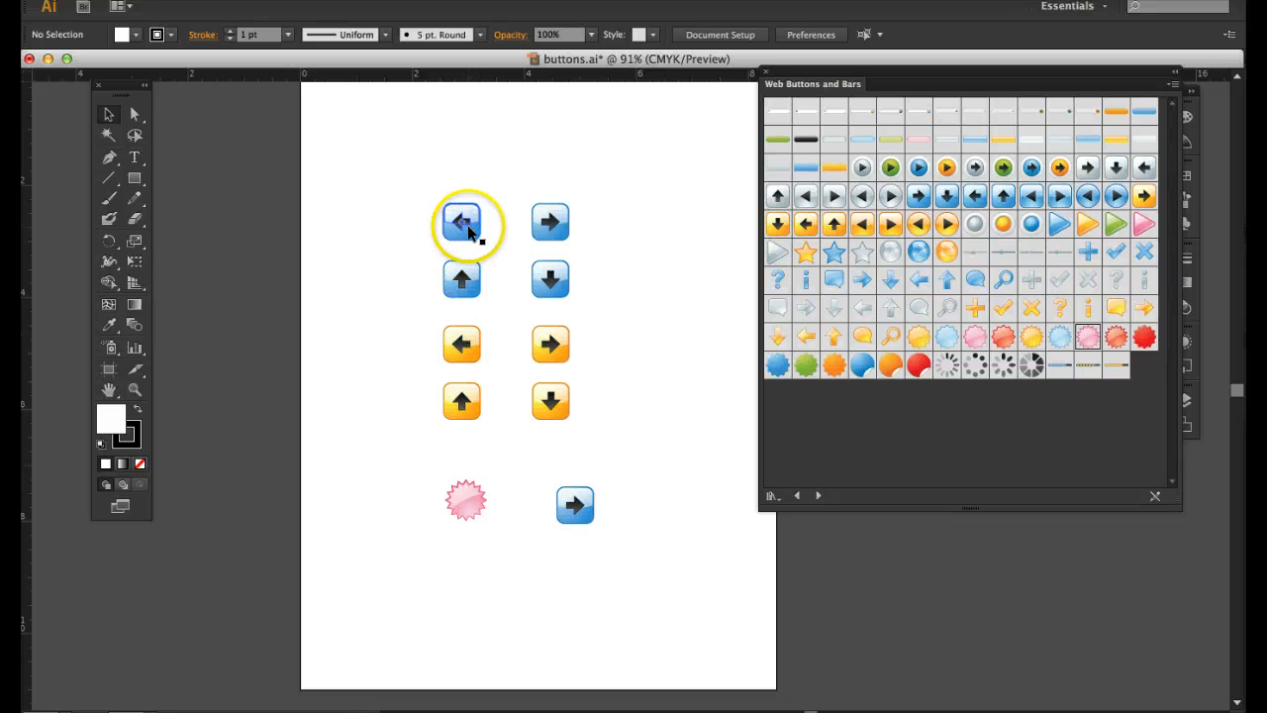
{"action": "left_click", "coordinate": [471, 232]}
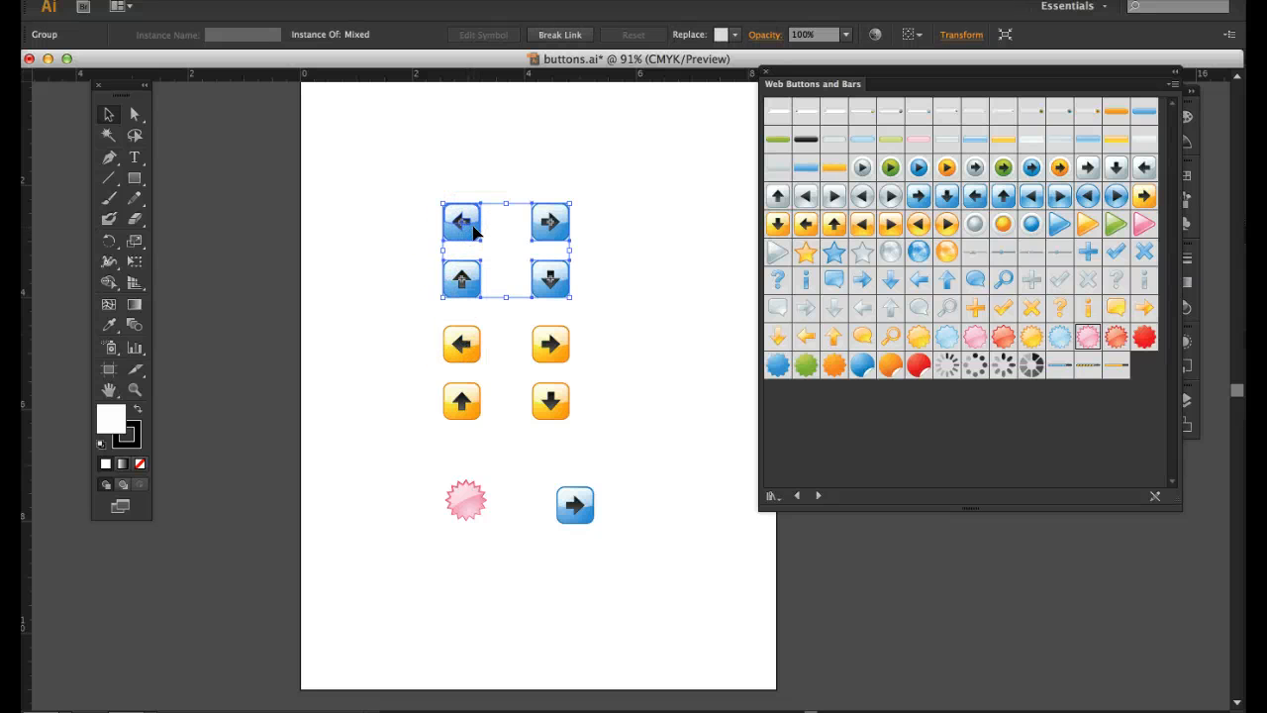
{"action": "mouse_move", "coordinate": [473, 232]}
{"action": "left_mouse_down"}
{"action": "mouse_move", "coordinate": [376, 195]}
{"action": "mouse_move", "coordinate": [410, 333]}
{"action": "mouse_move", "coordinate": [469, 351]}
{"action": "mouse_move", "coordinate": [465, 366]}
{"action": "mouse_move", "coordinate": [464, 238]}
{"action": "left_mouse_up"}
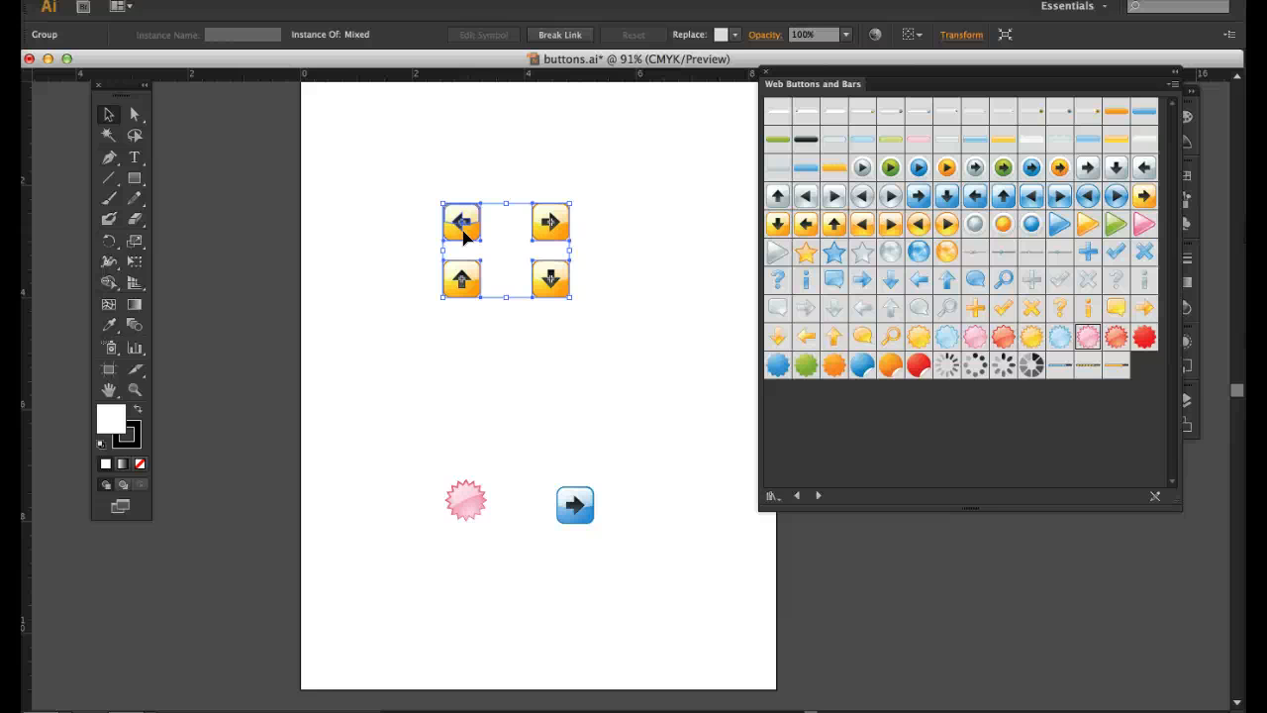
{"action": "left_click_drag", "start_coordinate": [463, 236], "coordinate": [455, 346]}
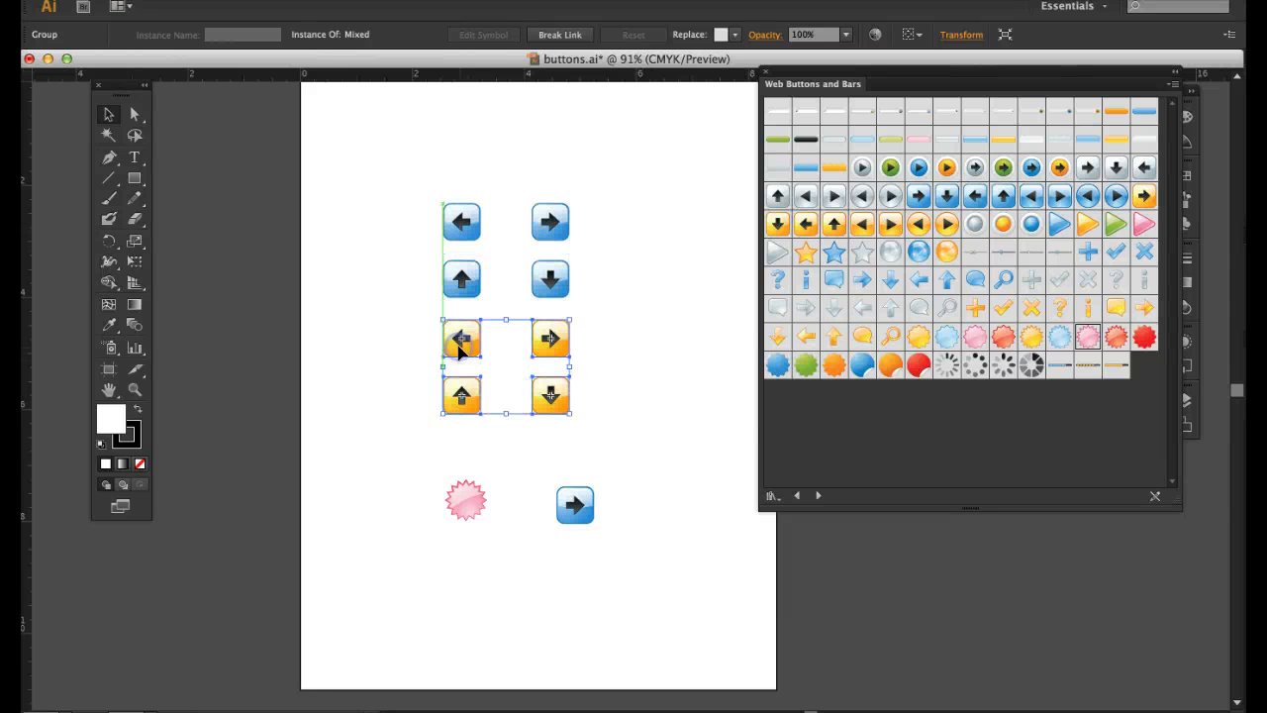
{"action": "left_click", "coordinate": [606, 370]}
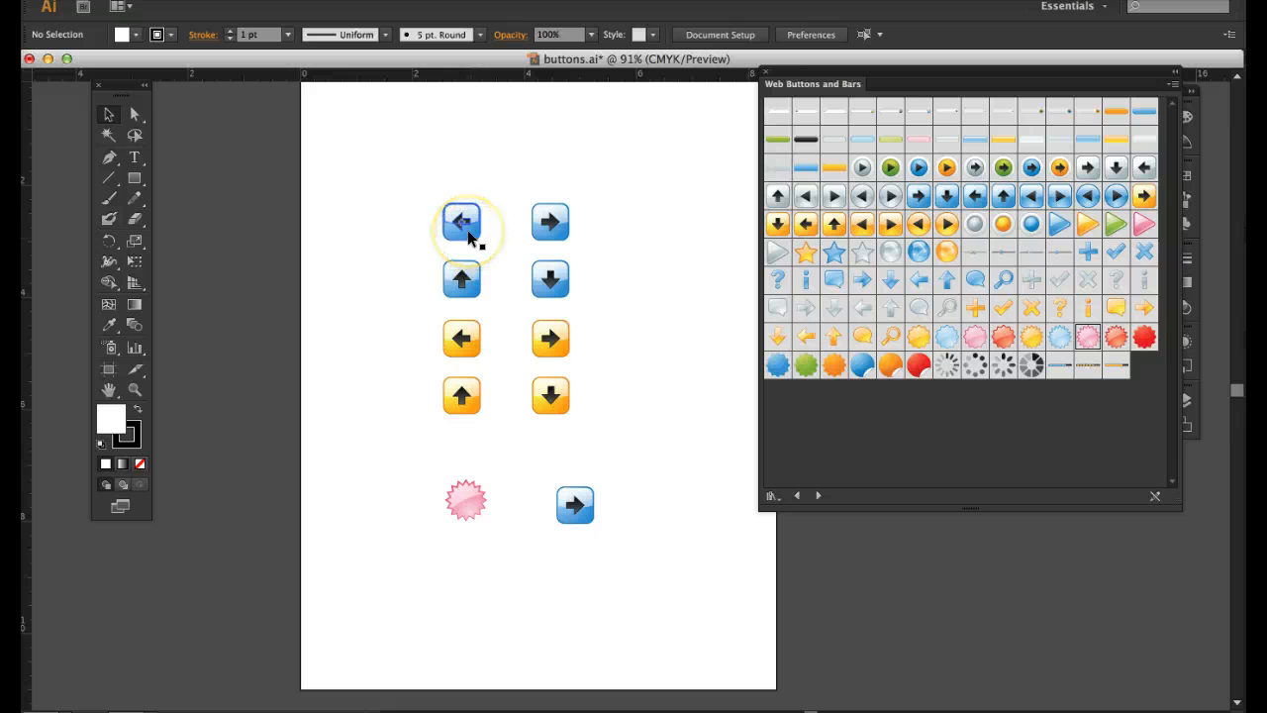
Copy the group of four orange arrow buttons
{"action": "left_click", "coordinate": [472, 345]}
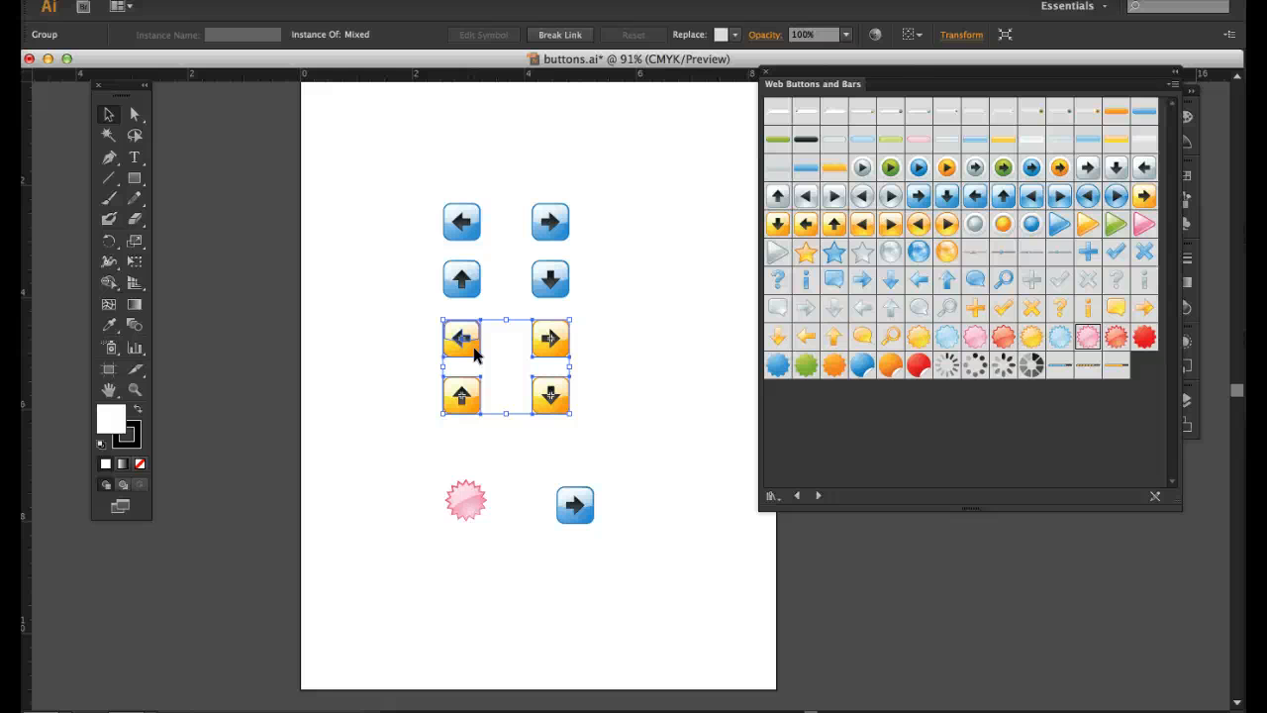
{"action": "double_click", "coordinate": [473, 351]}
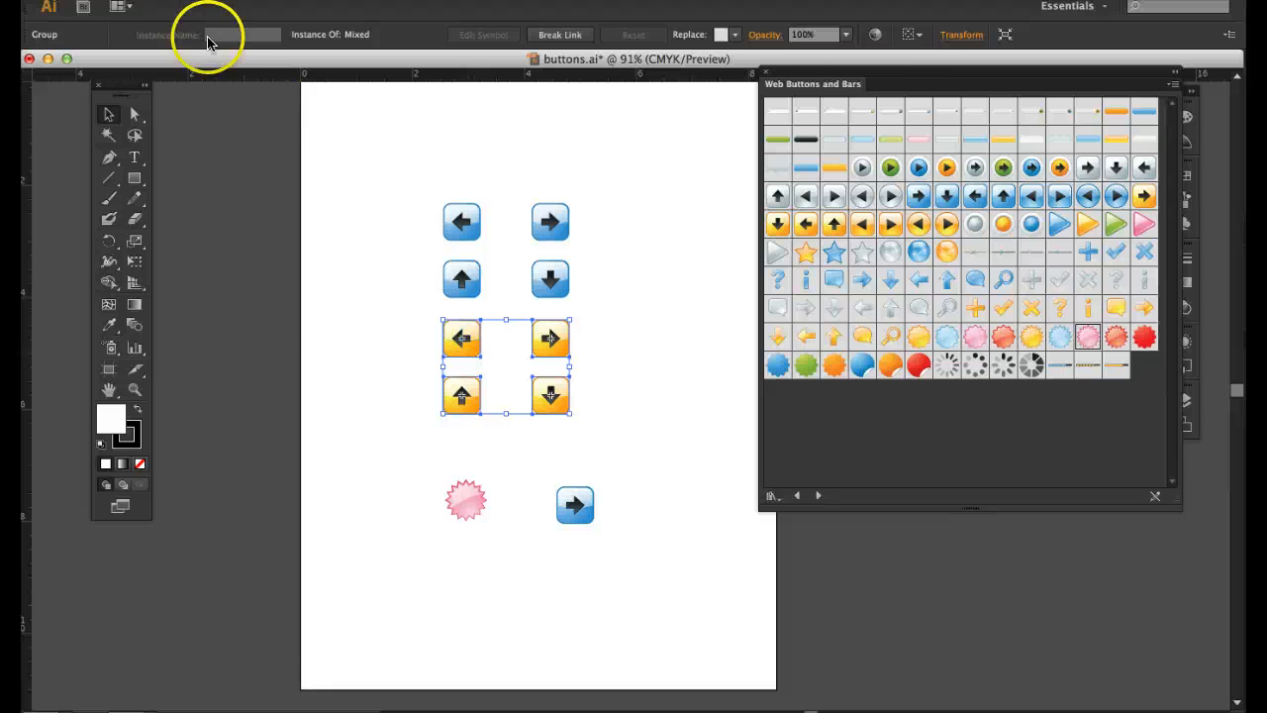
{"action": "left_click", "coordinate": [188, 1]}
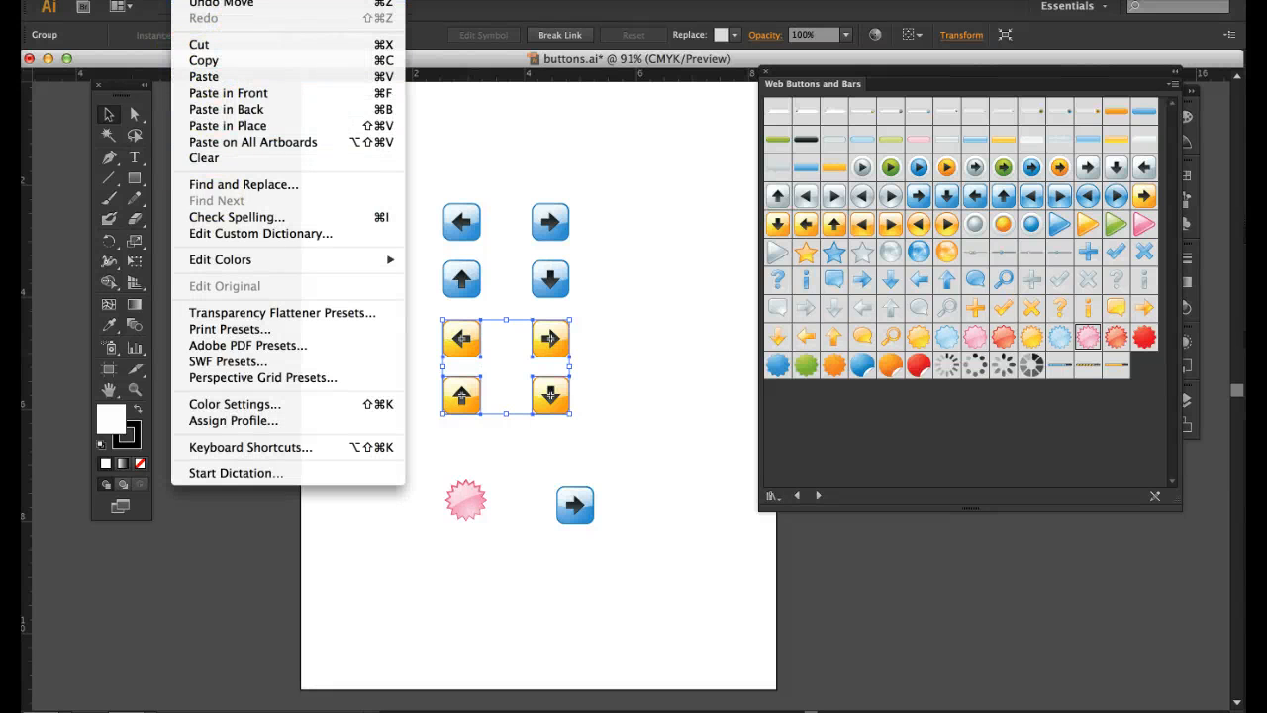
{"action": "left_click", "coordinate": [212, 62]}
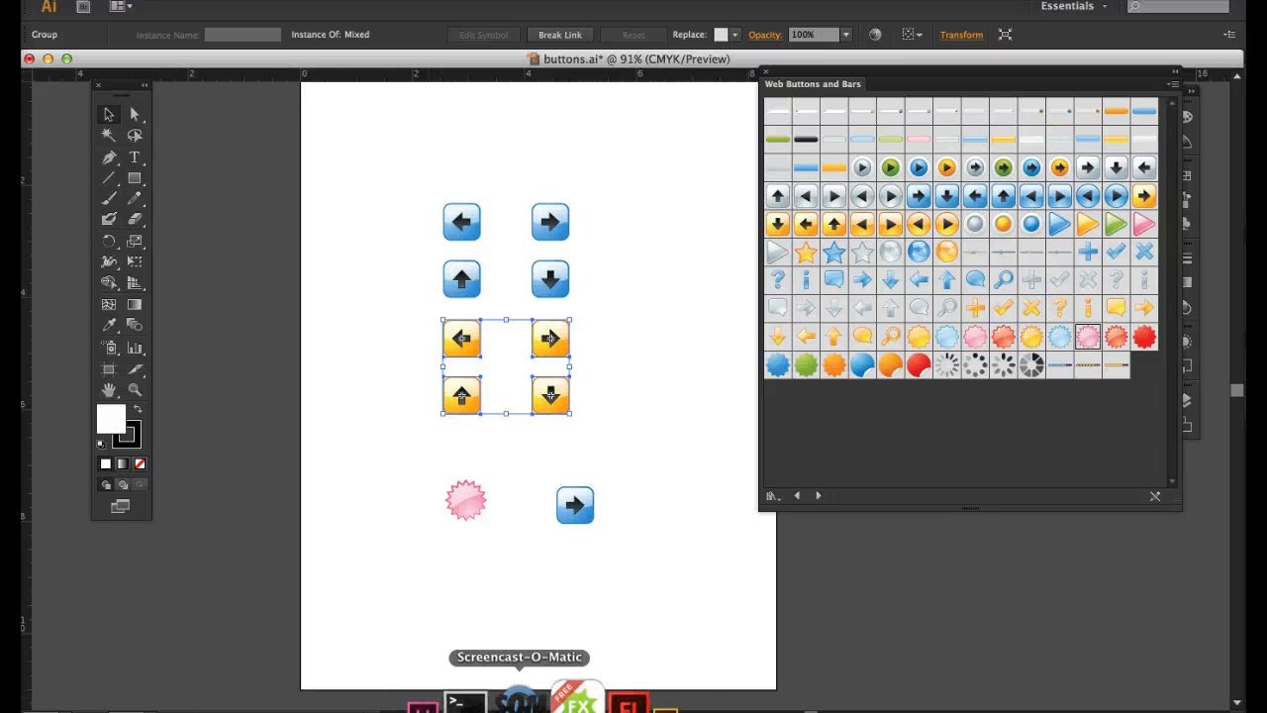
Switch to Photoshop and paste the orange arrow buttons into buttons.psd as pixels
{"action": "left_click", "coordinate": [616, 698]}
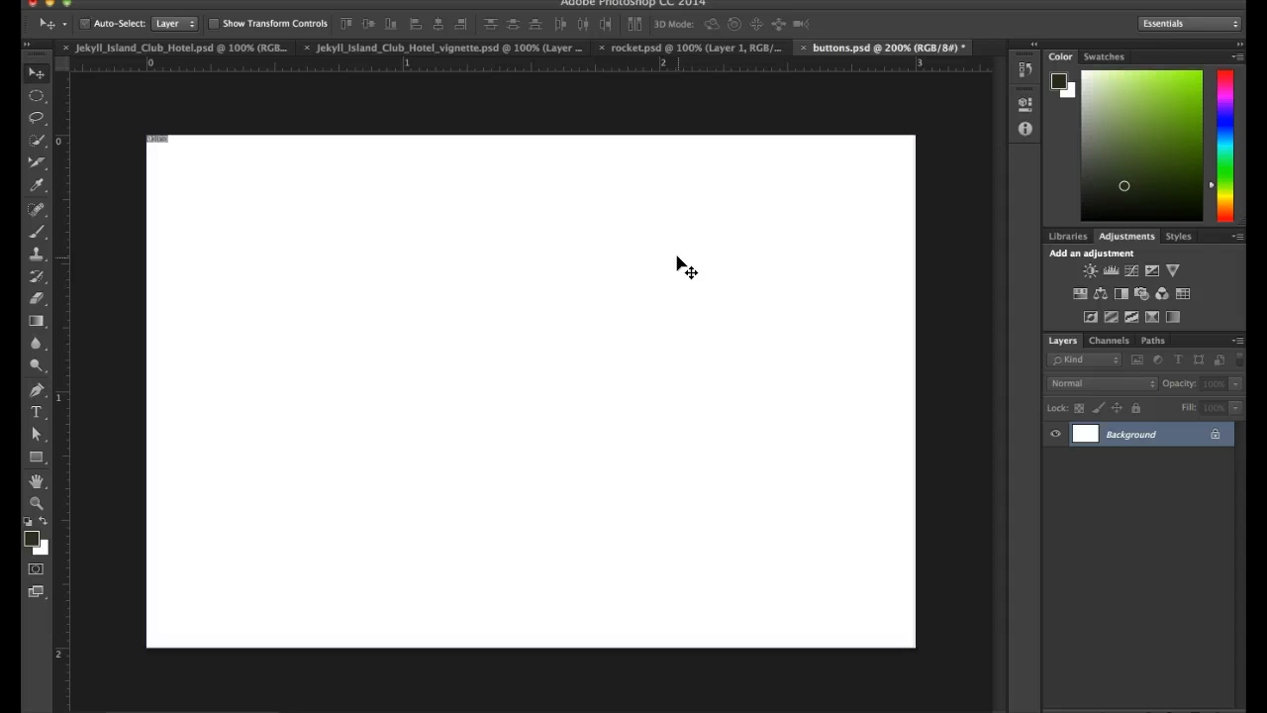
{"action": "key", "text": "super+v"}
{"action": "left_click", "coordinate": [560, 337]}
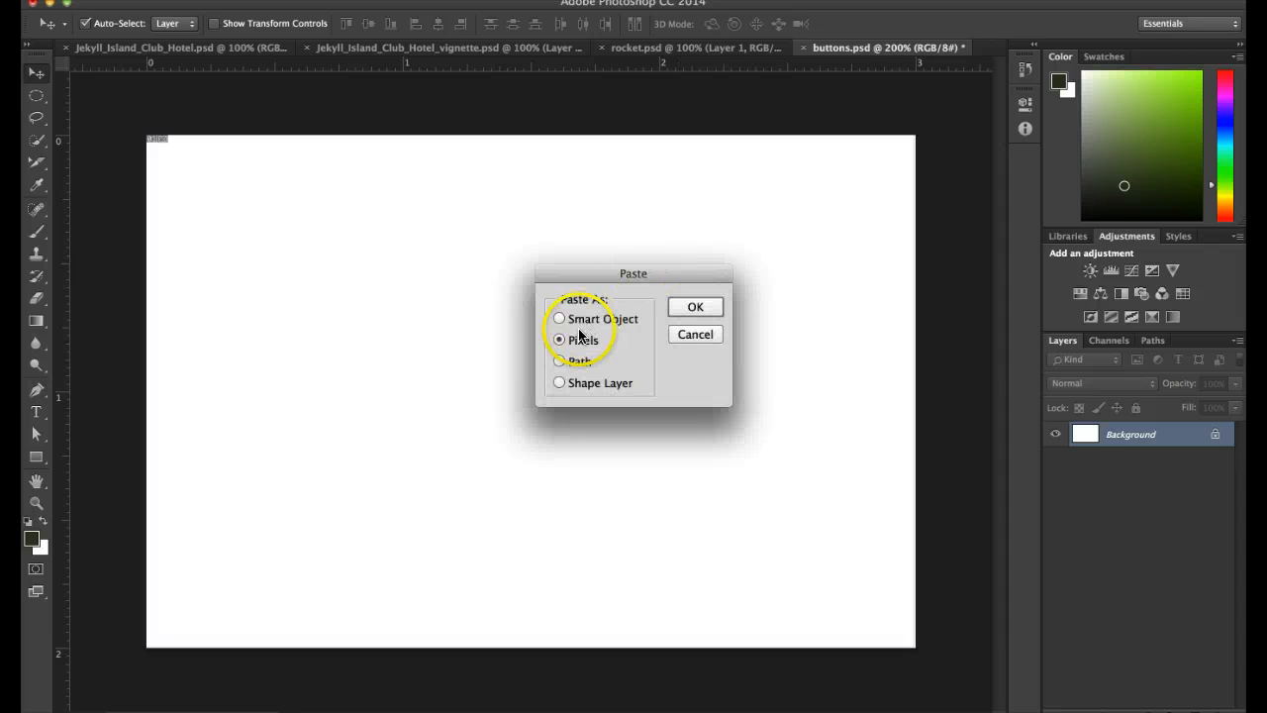
{"action": "left_click", "coordinate": [670, 311]}
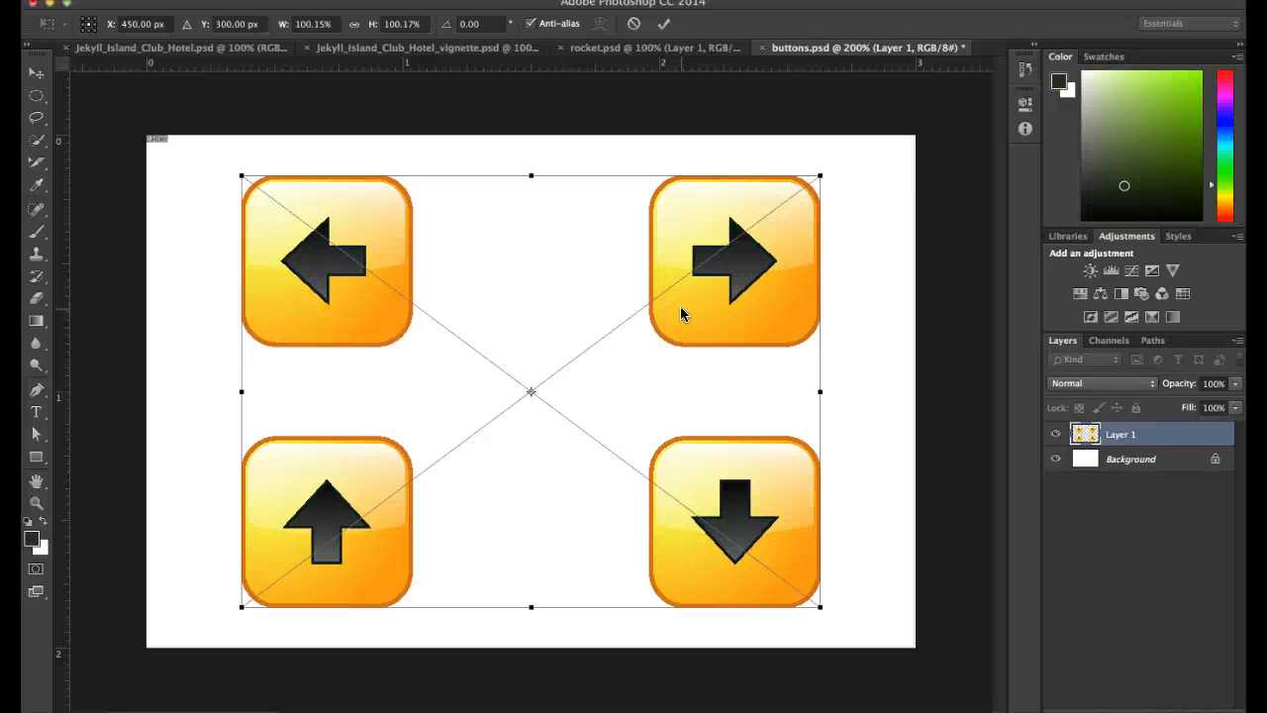
{"action": "key", "text": "Return"}
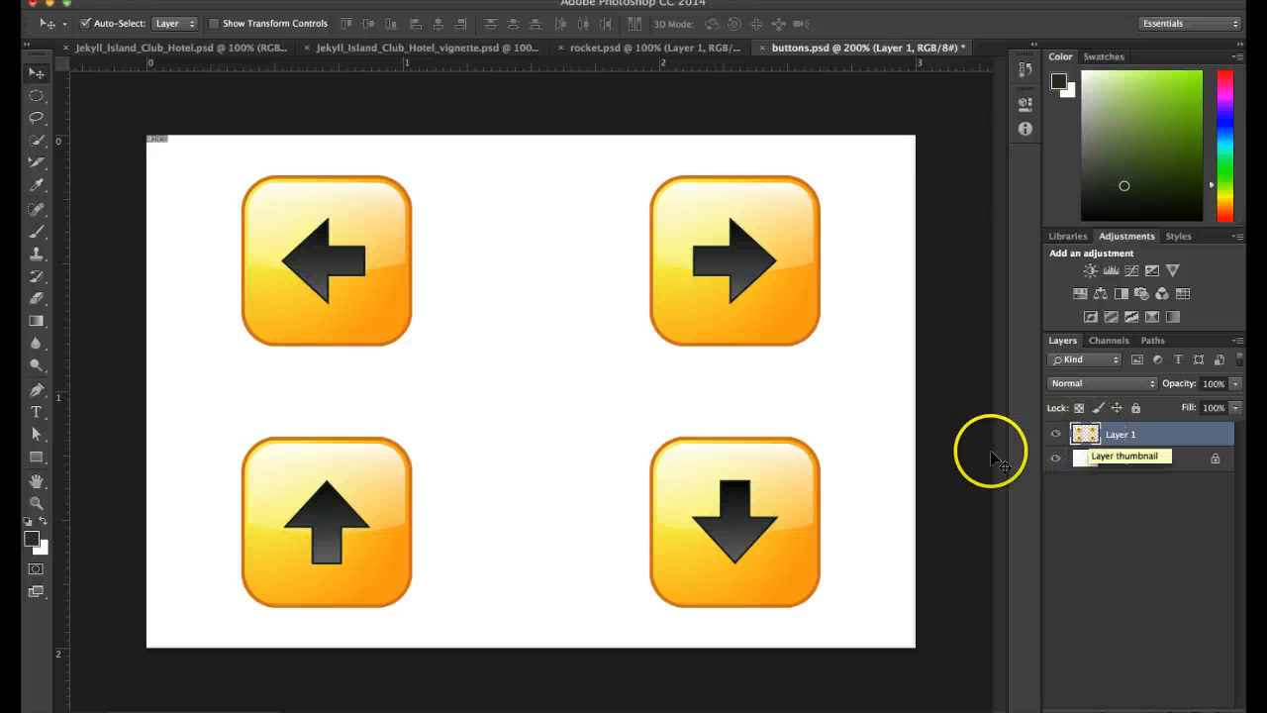
Return to Illustrator and copy the group of four blue arrow buttons
{"action": "mouse_move", "coordinate": [639, 704]}
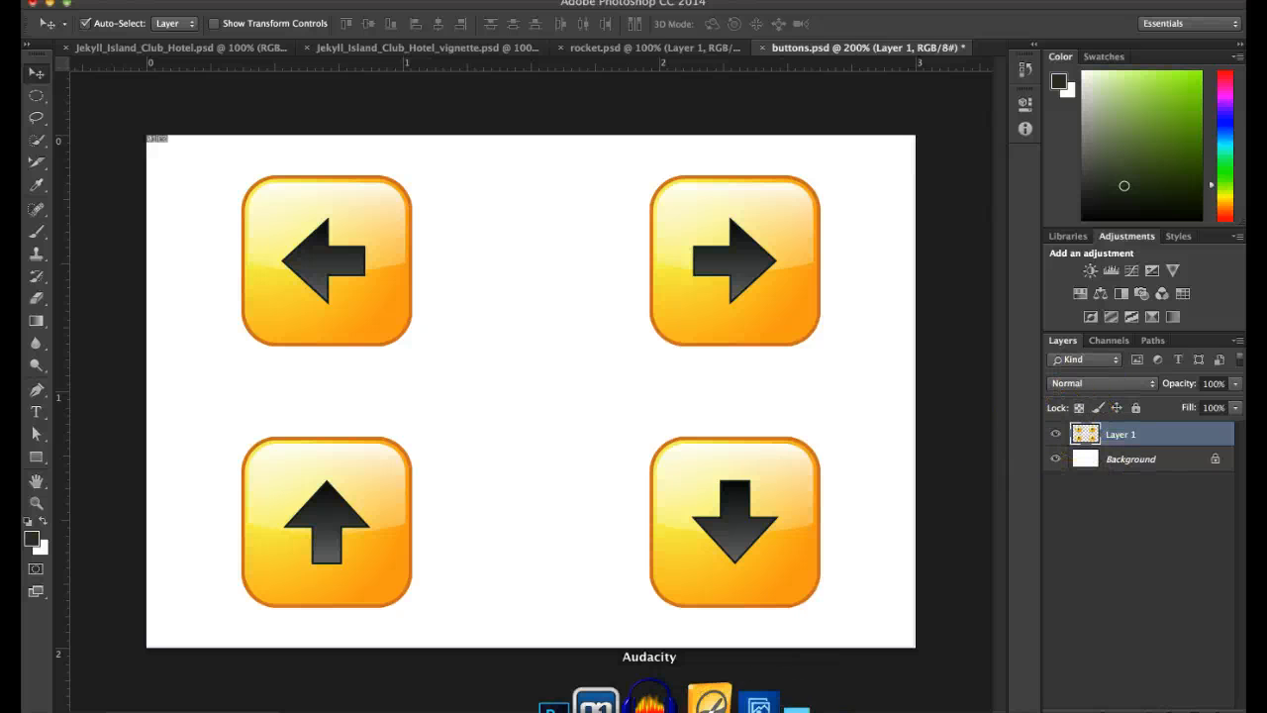
{"action": "left_click", "coordinate": [567, 701]}
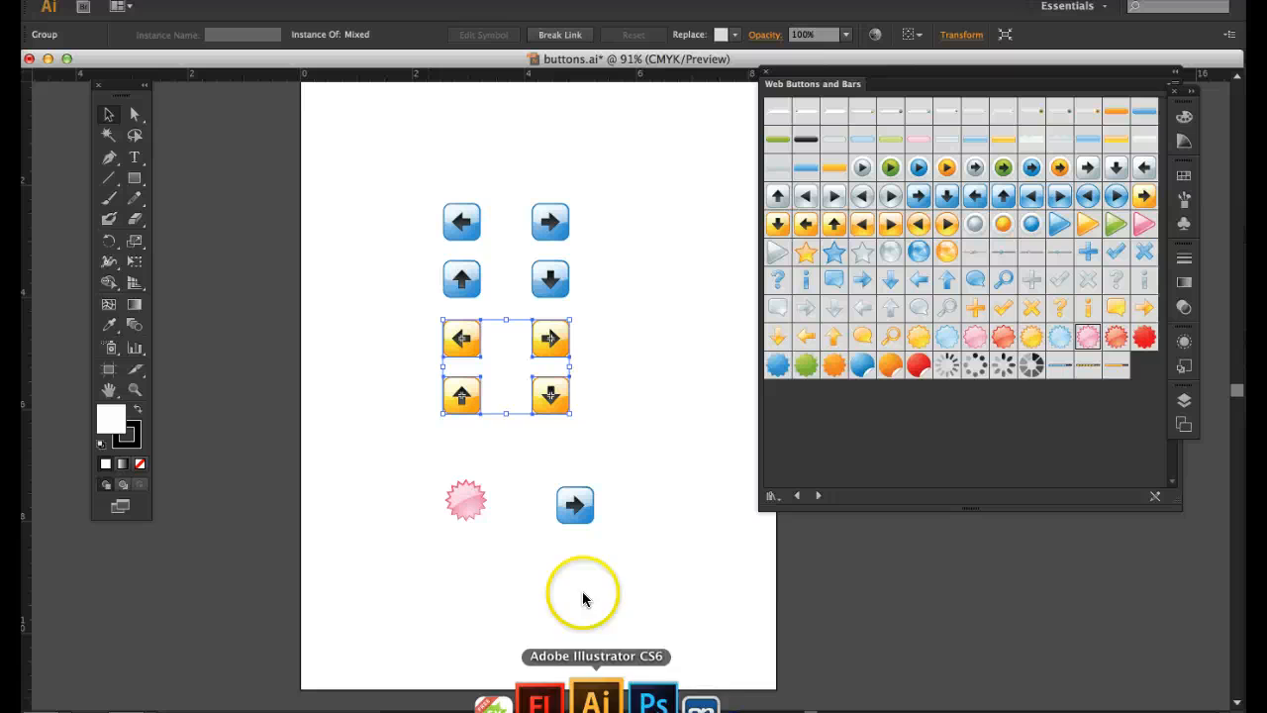
{"action": "left_click", "coordinate": [478, 284]}
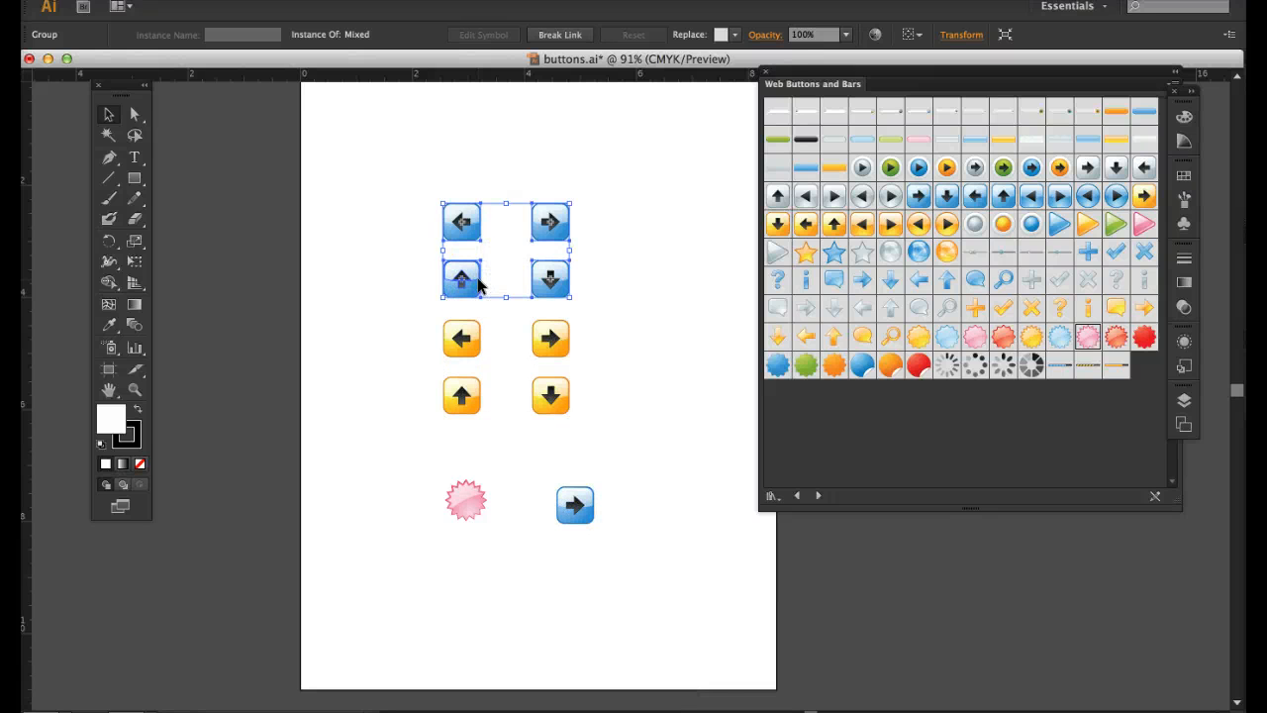
{"action": "key", "text": "super+shift+g"}
{"action": "key", "text": "super+g"}
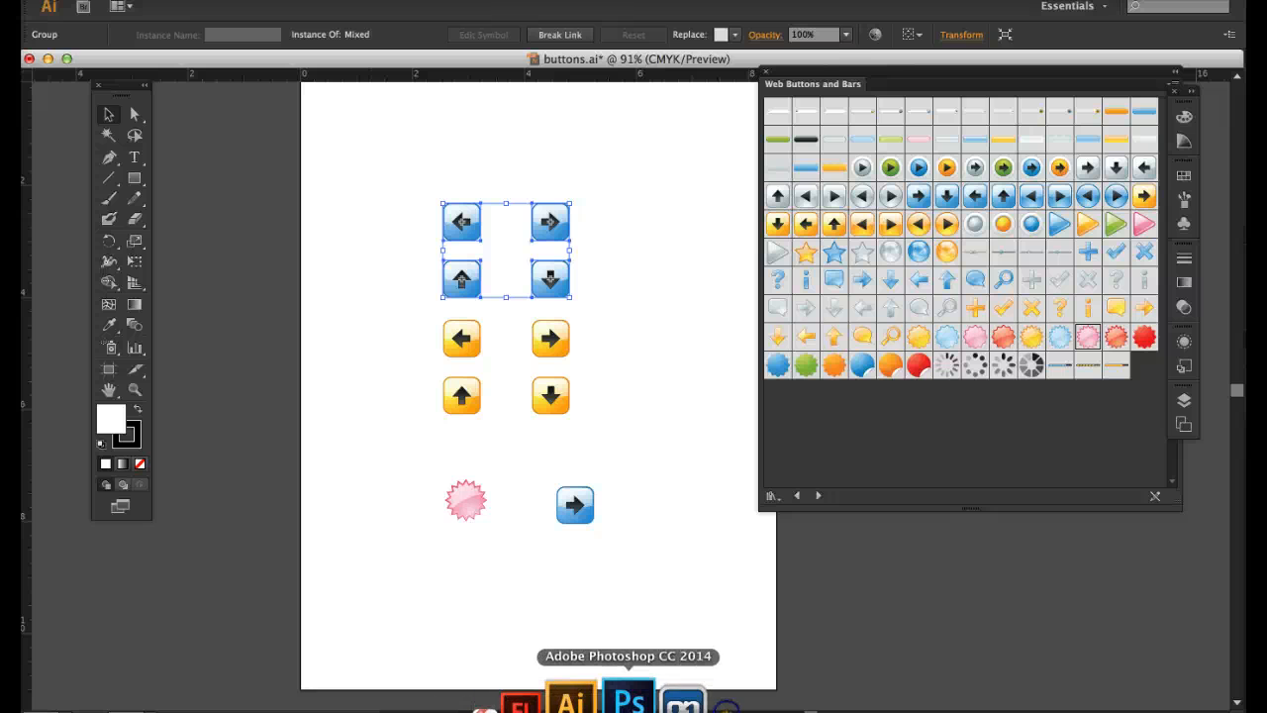
Switch to Photoshop and paste the blue arrow buttons into buttons.psd as pixels above the orange ones
{"action": "left_click", "coordinate": [629, 699]}
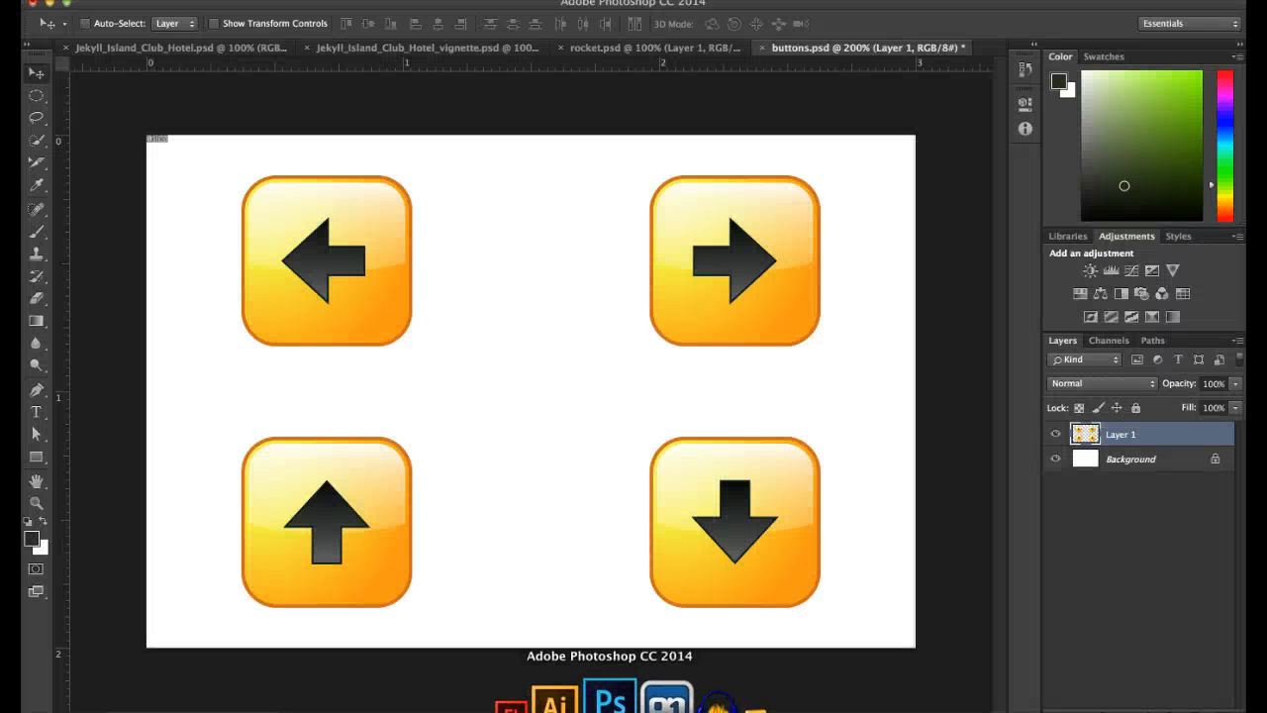
{"action": "key", "text": "super+v"}
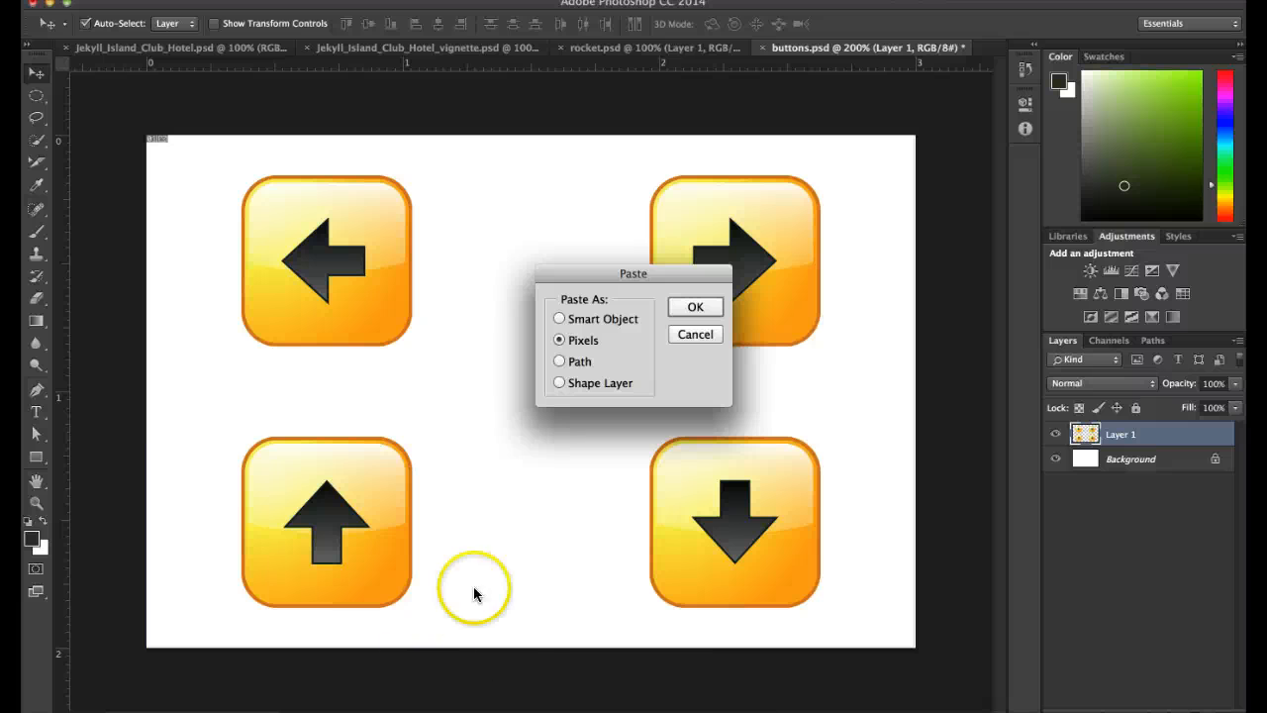
{"action": "left_click", "coordinate": [697, 307]}
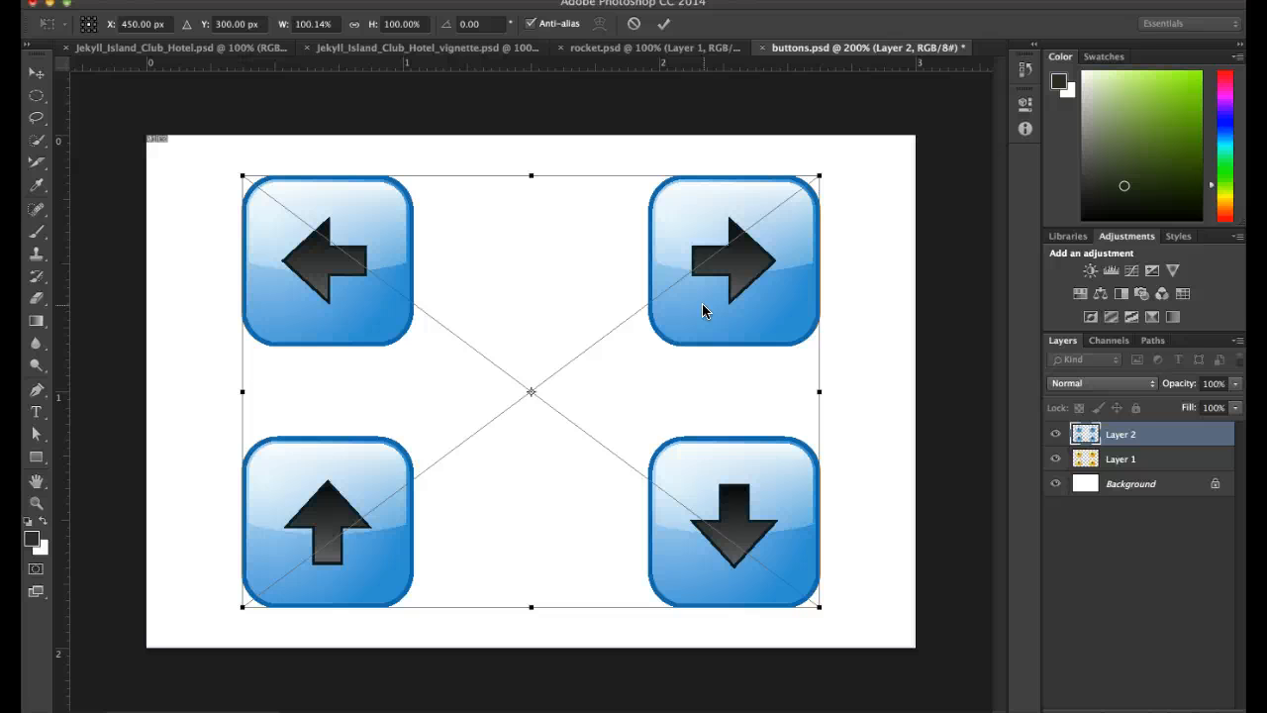
{"action": "key", "text": "Return"}
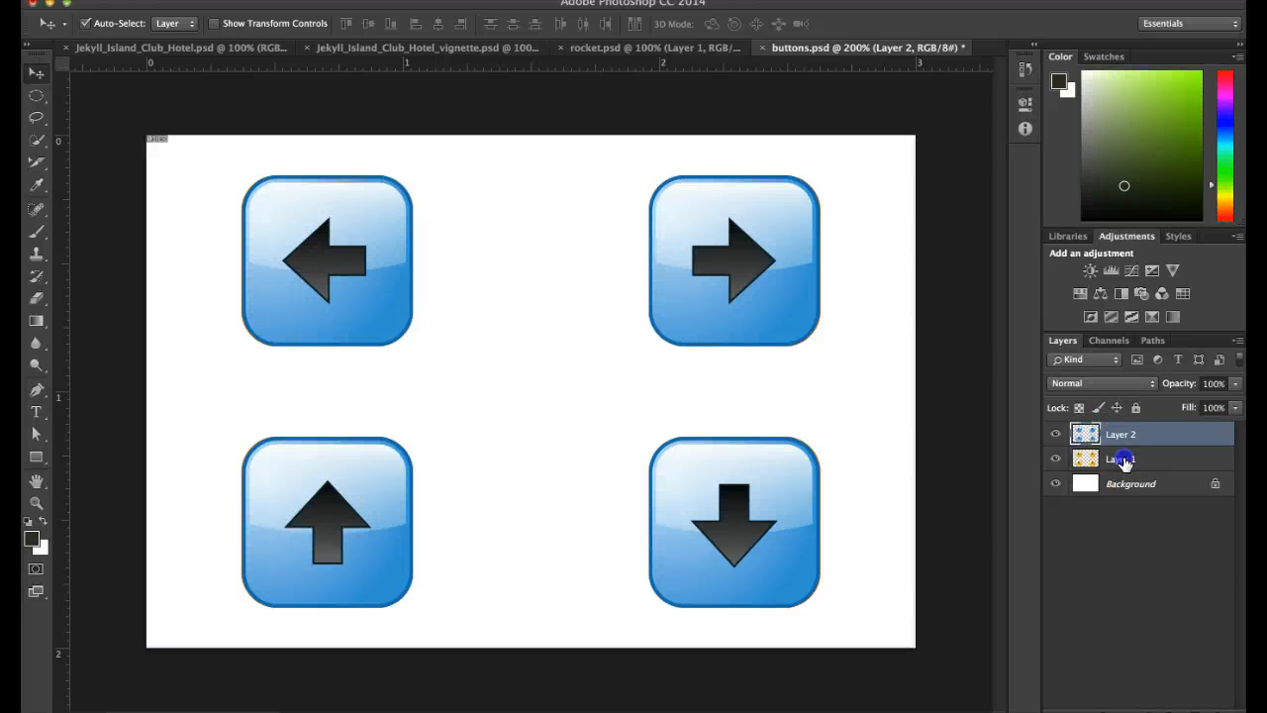
Align the vertical and horizontal centers of Layer 1 and Layer 2
{"action": "left_click", "coordinate": [1118, 458], "text": "shift"}
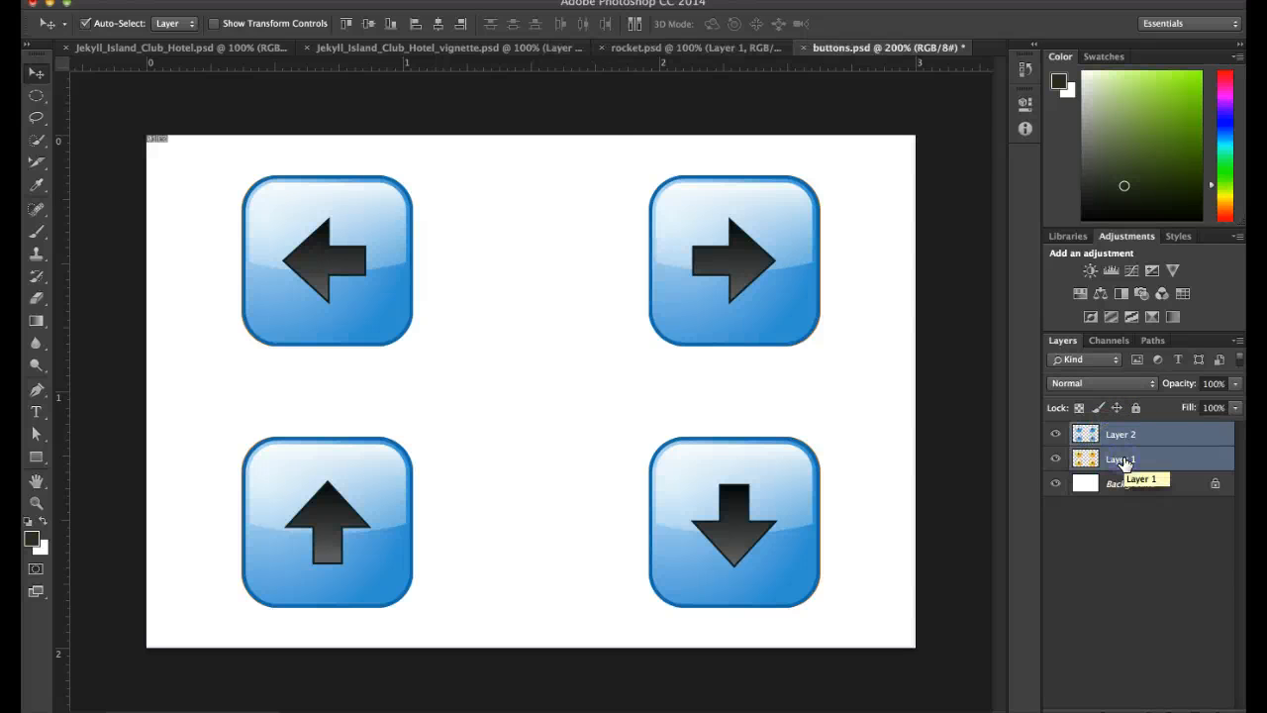
{"action": "left_click", "coordinate": [367, 26]}
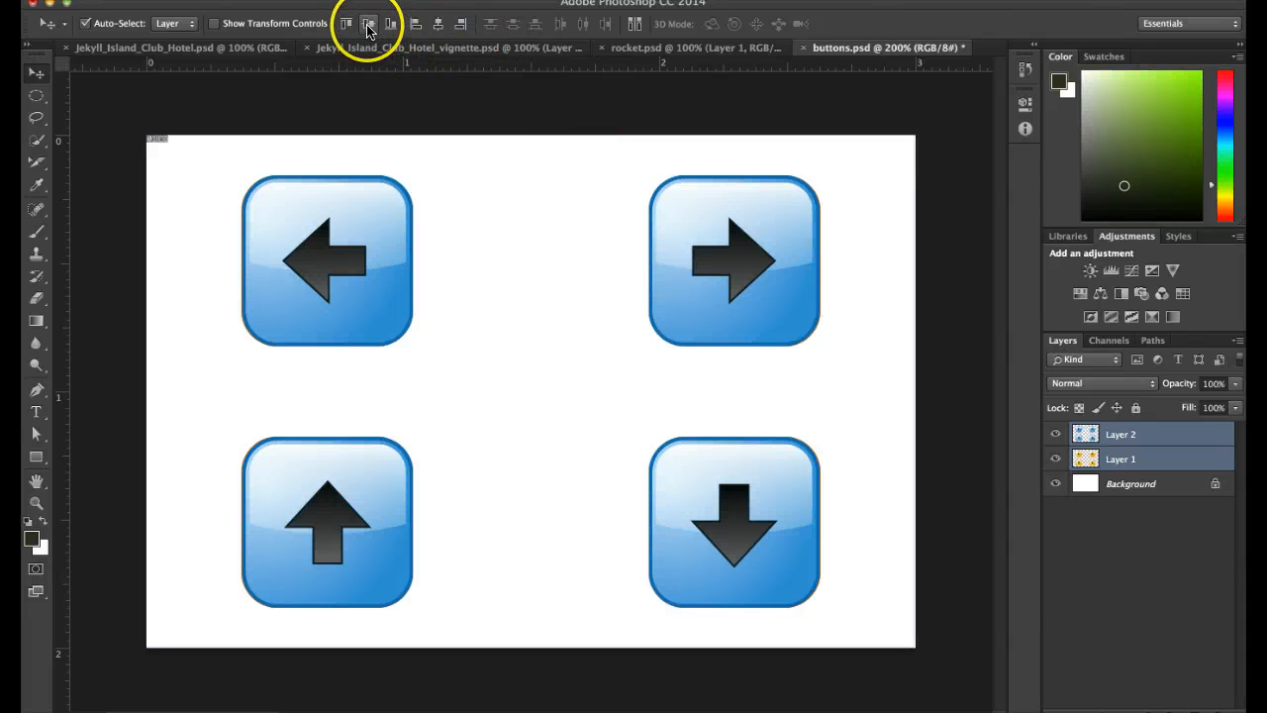
{"action": "left_click", "coordinate": [437, 24]}
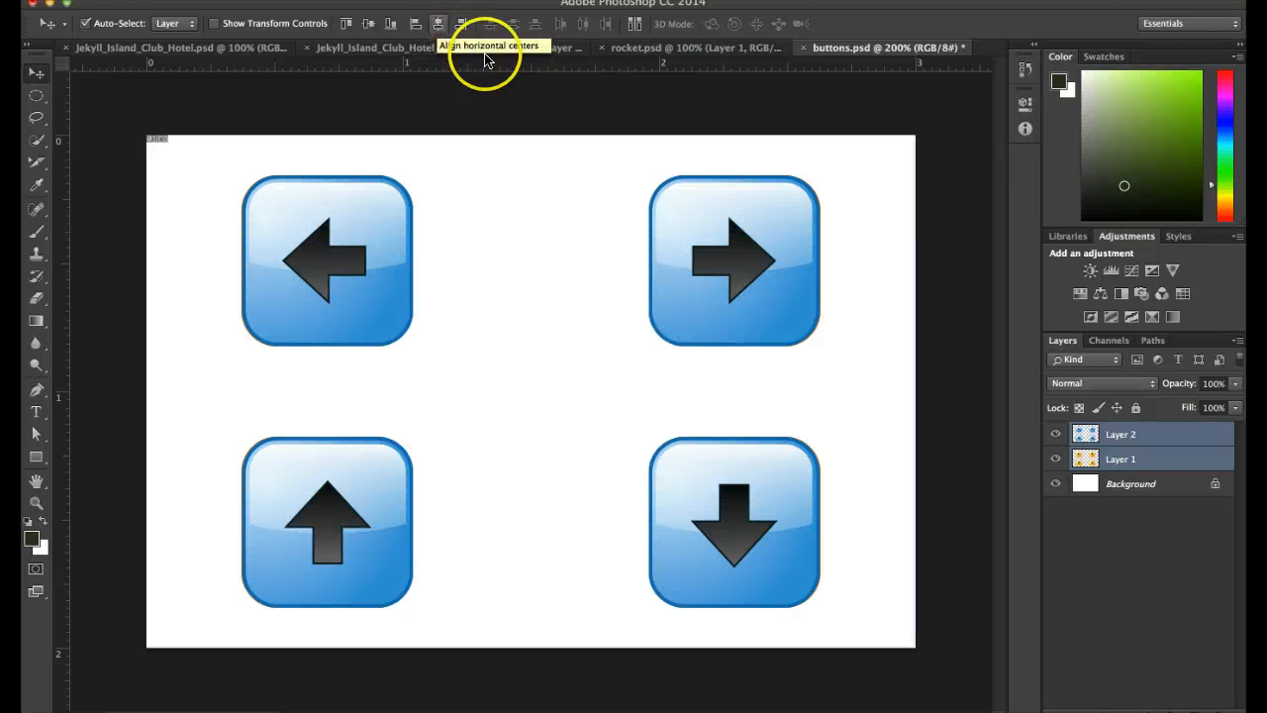
Activate the Slice tool and create a new layer based slice from Layer 2
{"action": "left_click", "coordinate": [1129, 434]}
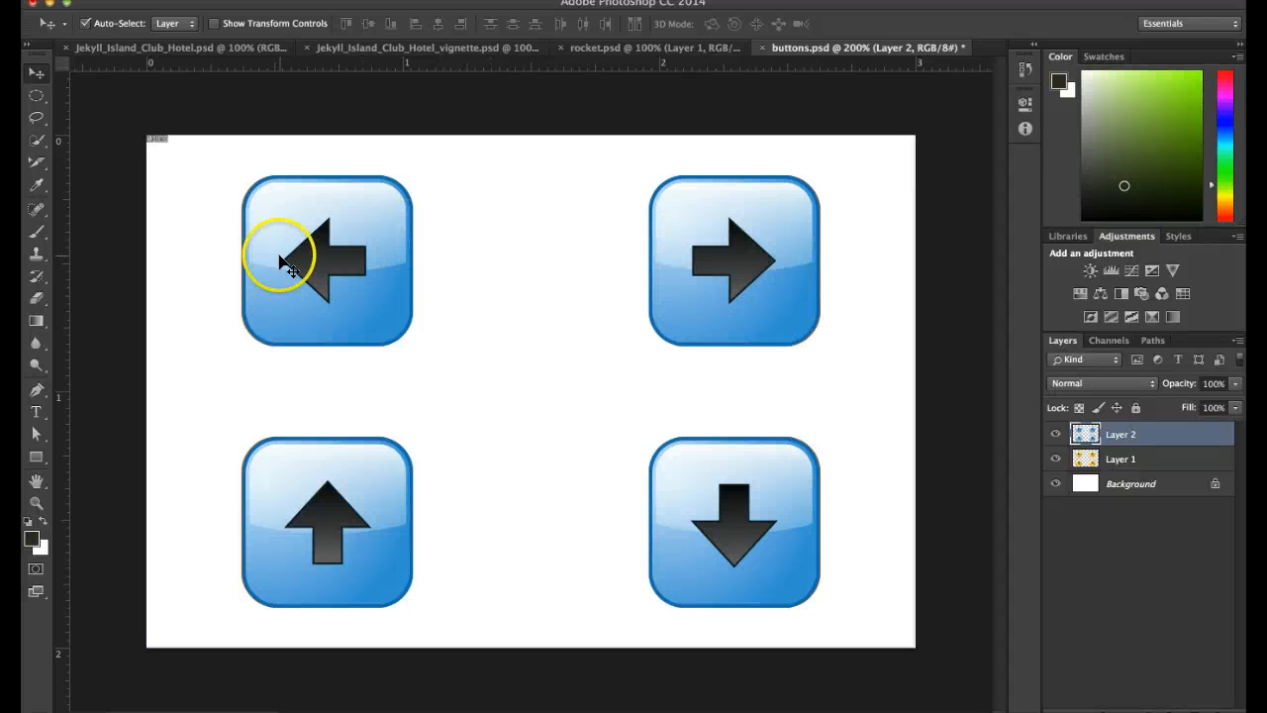
{"action": "left_click_drag", "start_coordinate": [39, 166], "coordinate": [93, 191]}
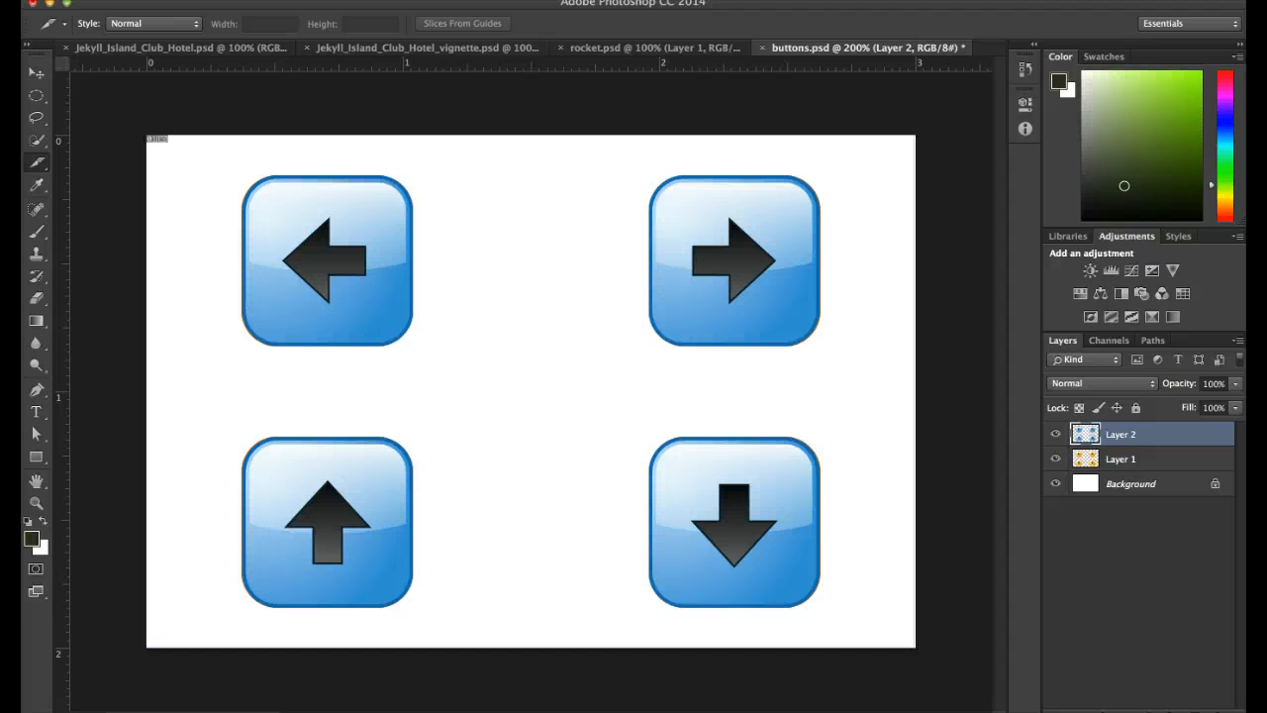
{"action": "left_click", "coordinate": [285, 0]}
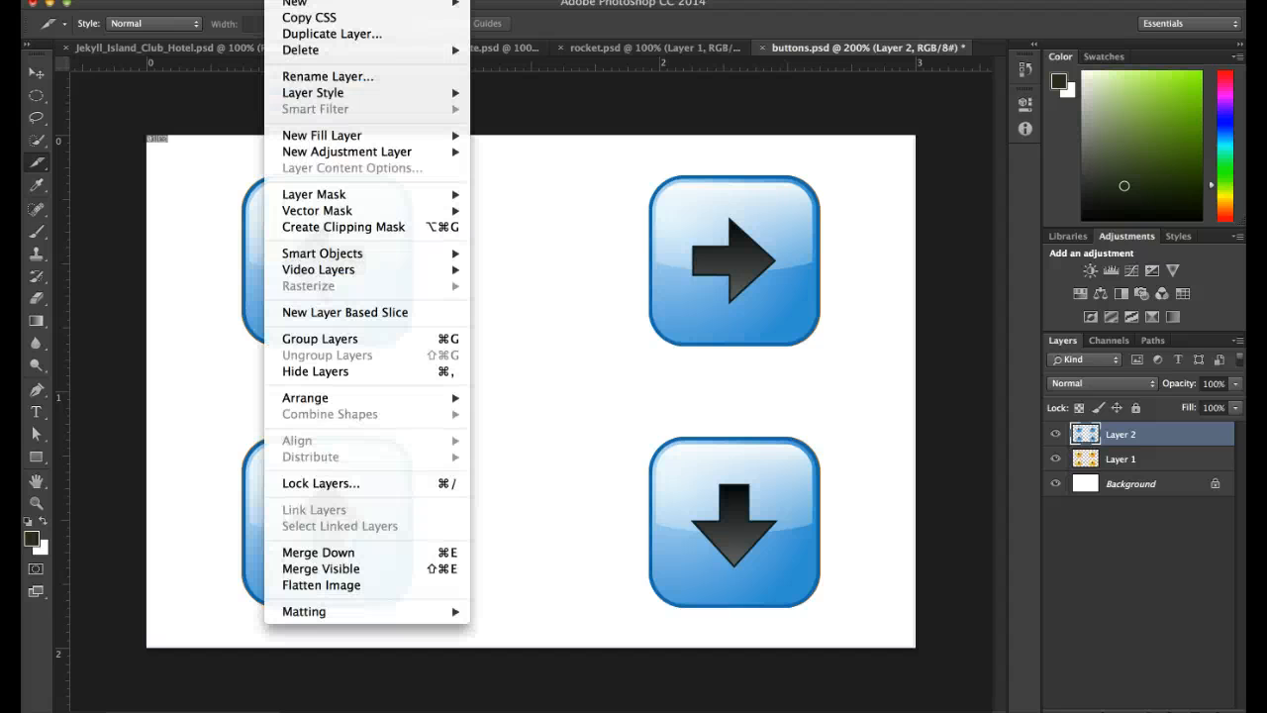
{"action": "left_click", "coordinate": [342, 313]}
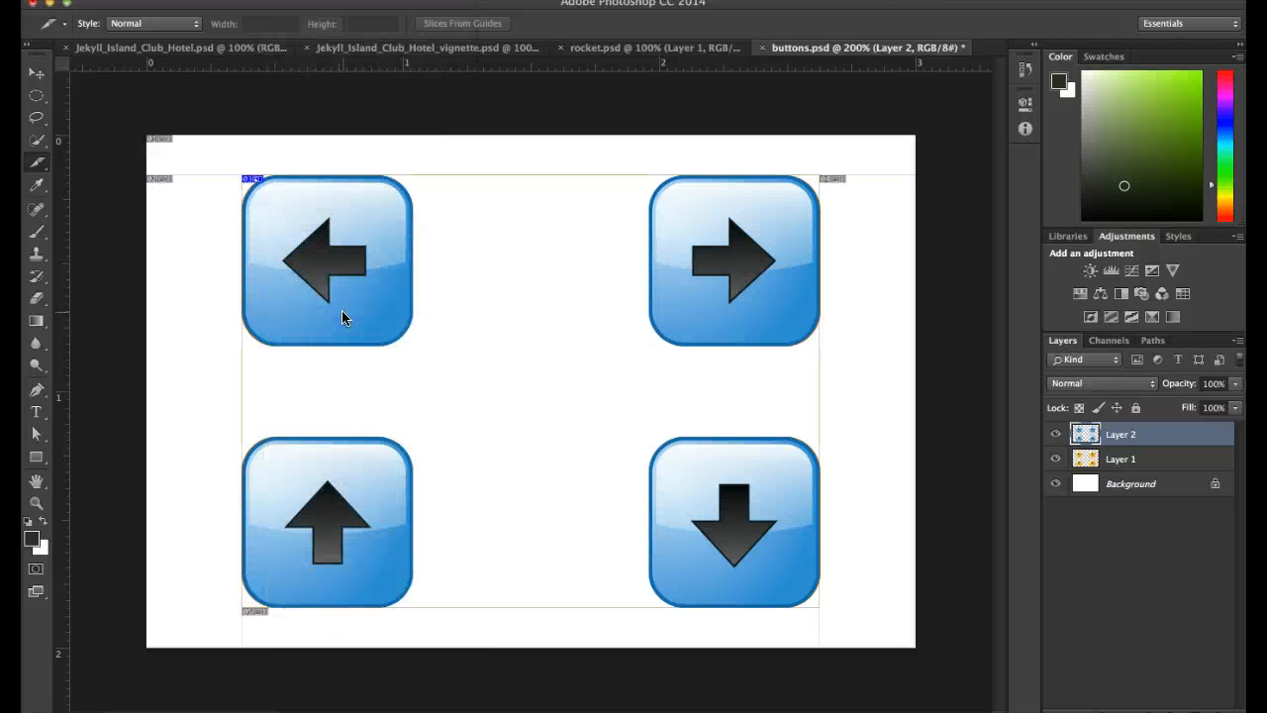
Hide Layer 1 and the Background, and draw a slice tightly around the blue left-arrow button
{"action": "left_click", "coordinate": [1055, 460]}
{"action": "left_click", "coordinate": [1054, 485]}
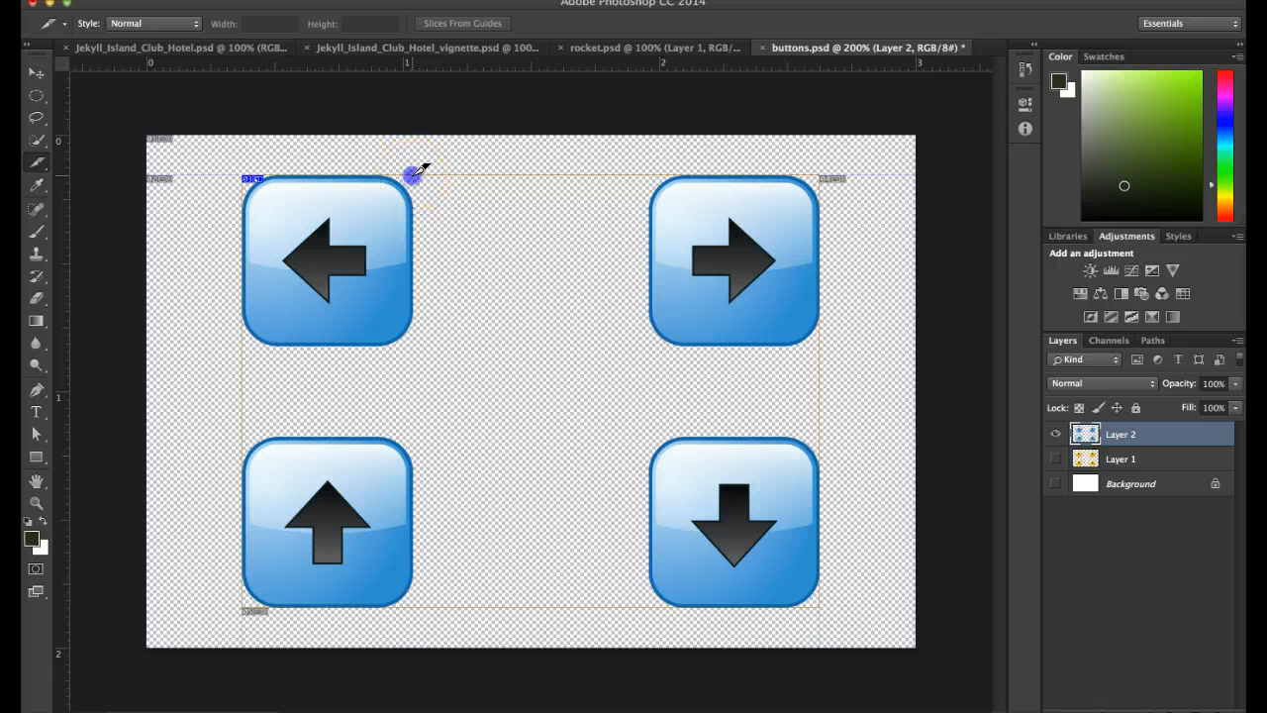
{"action": "left_click_drag", "start_coordinate": [414, 174], "coordinate": [244, 347]}
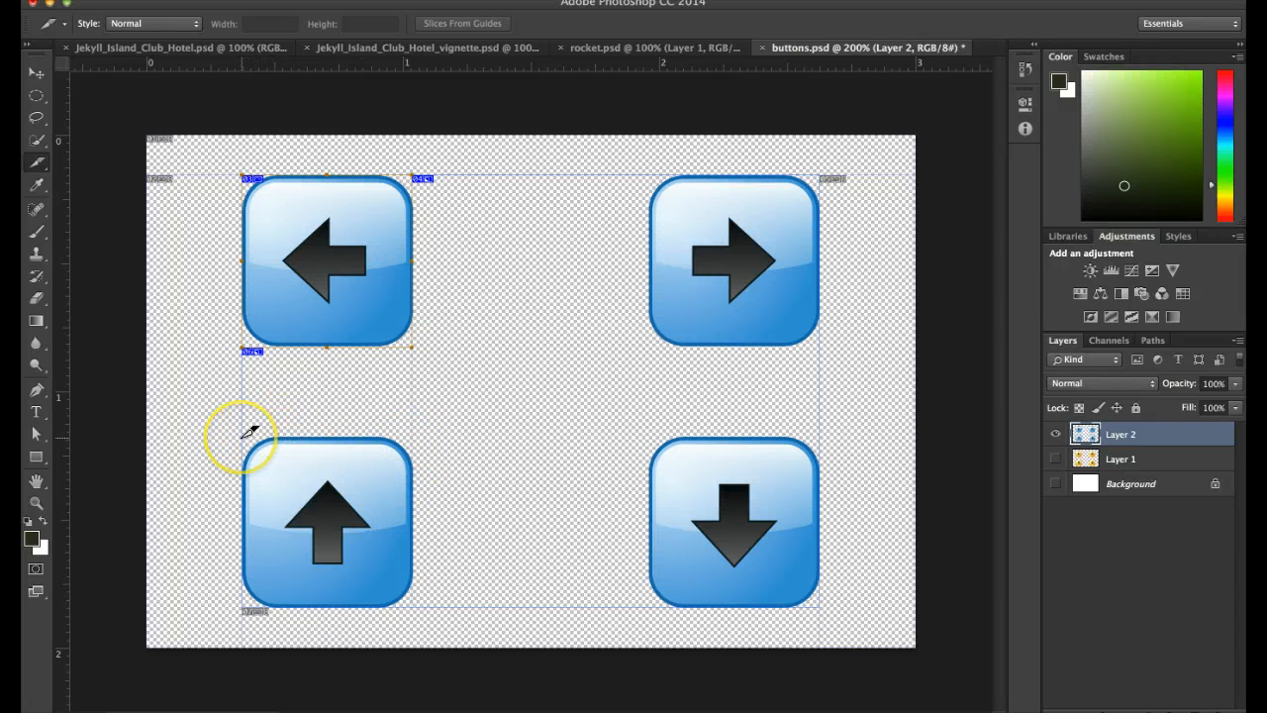
Draw tight slices around the blue up-arrow, right-arrow and down-arrow buttons
{"action": "left_click_drag", "start_coordinate": [244, 435], "coordinate": [412, 600]}
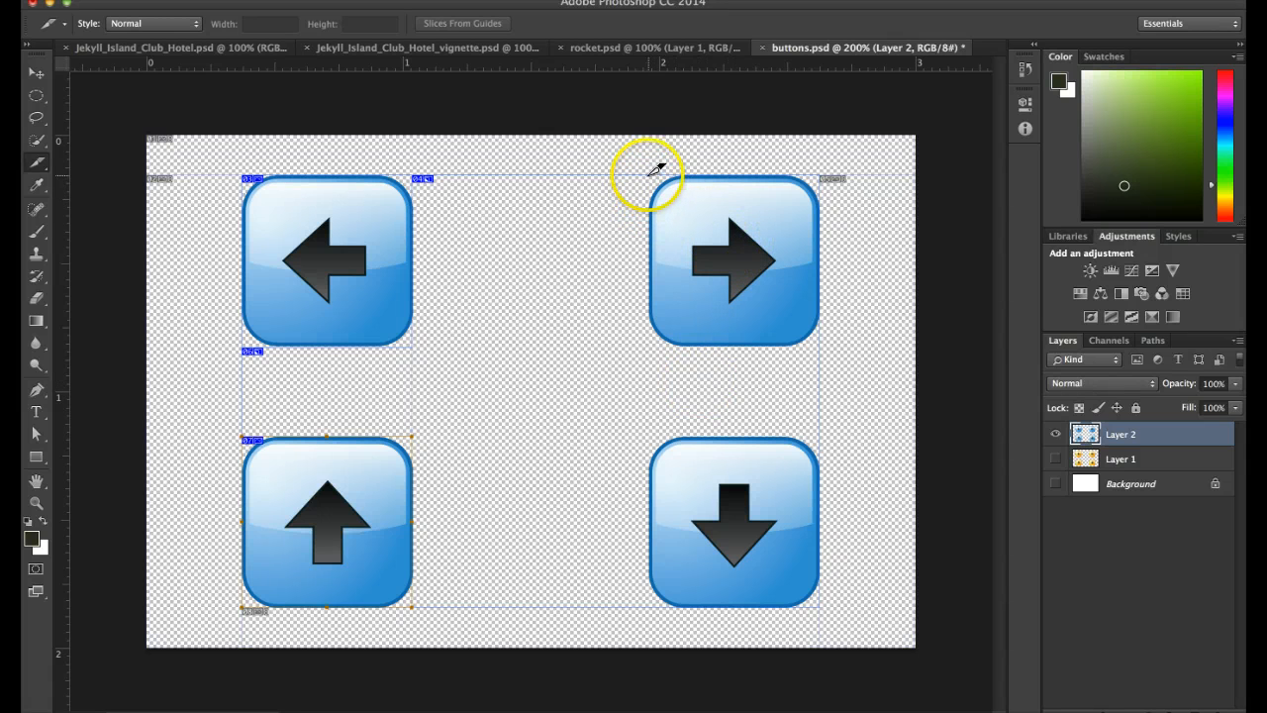
{"action": "left_click_drag", "start_coordinate": [651, 176], "coordinate": [819, 338]}
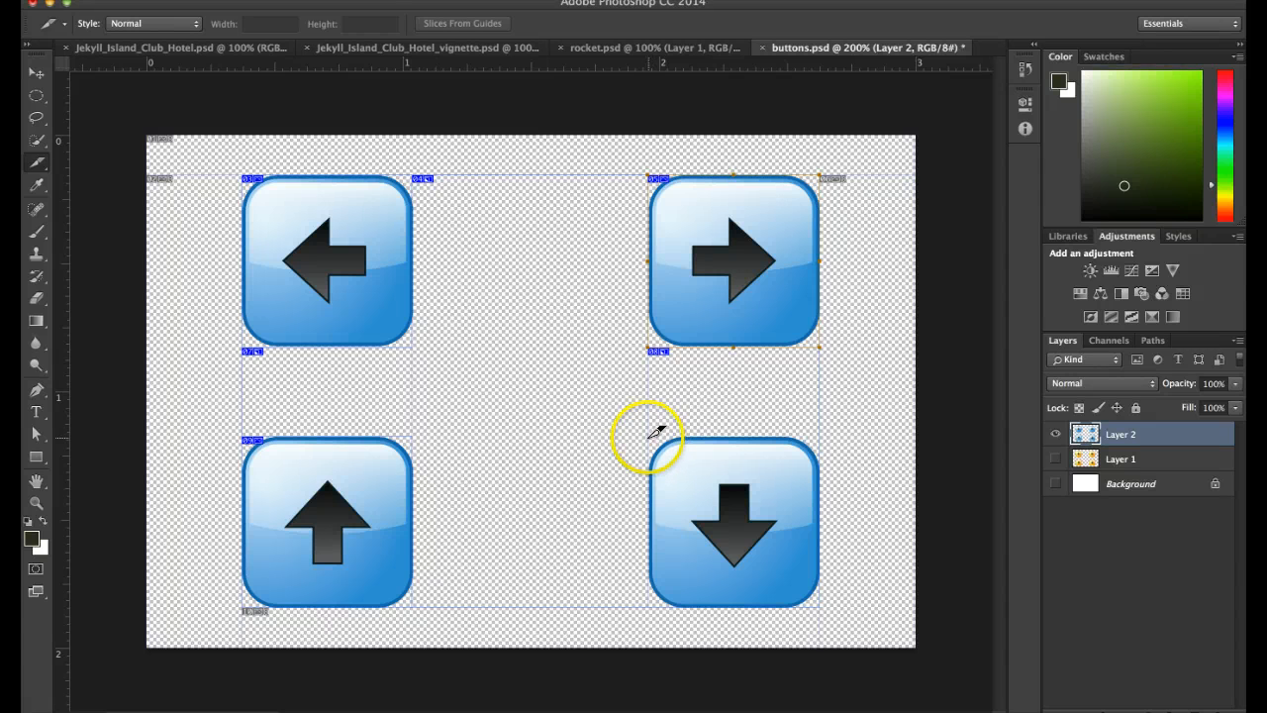
{"action": "left_click_drag", "start_coordinate": [656, 432], "coordinate": [823, 600]}
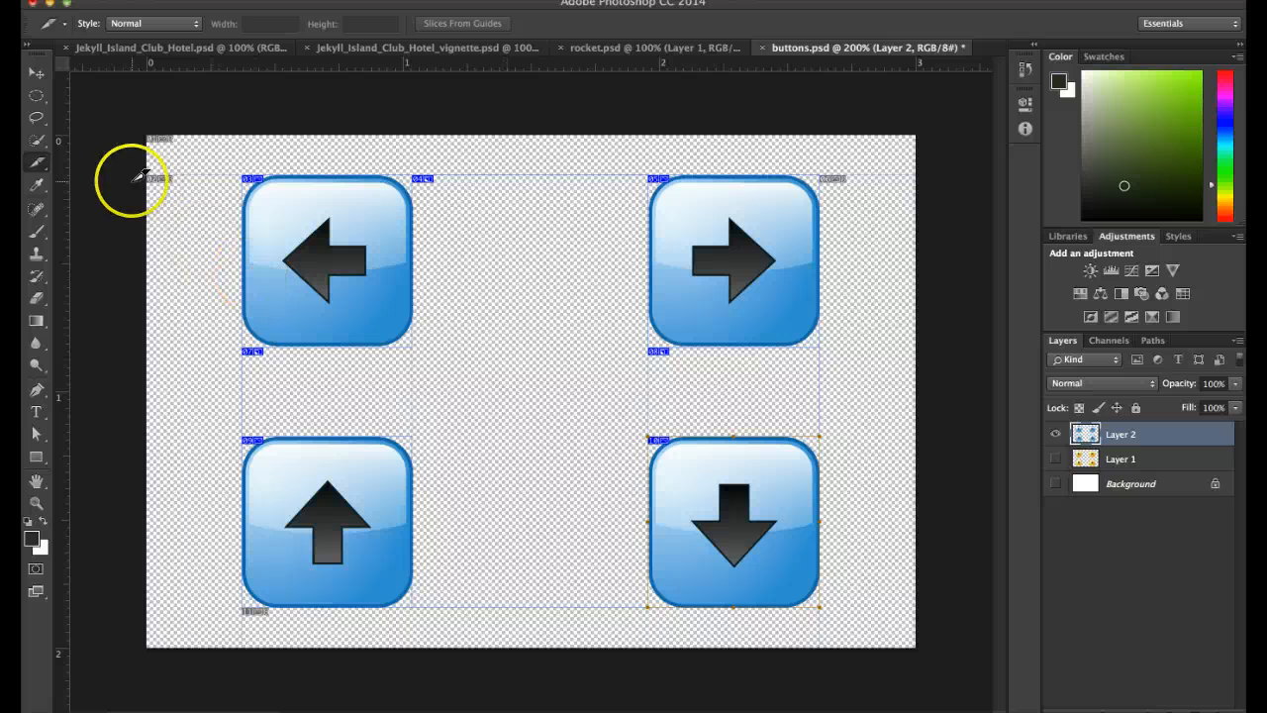
Activate the Slice Select tool and select each arrow button's slice in turn to check it
{"action": "left_click", "coordinate": [40, 163]}
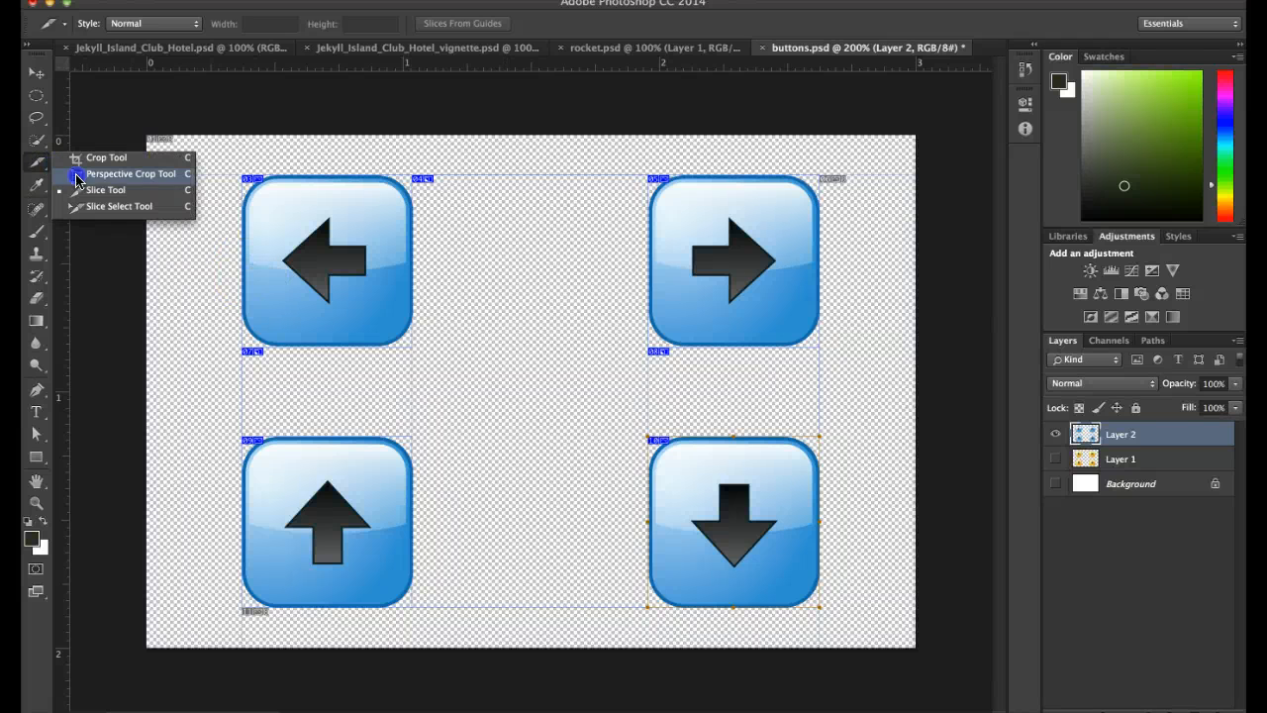
{"action": "left_click", "coordinate": [107, 206]}
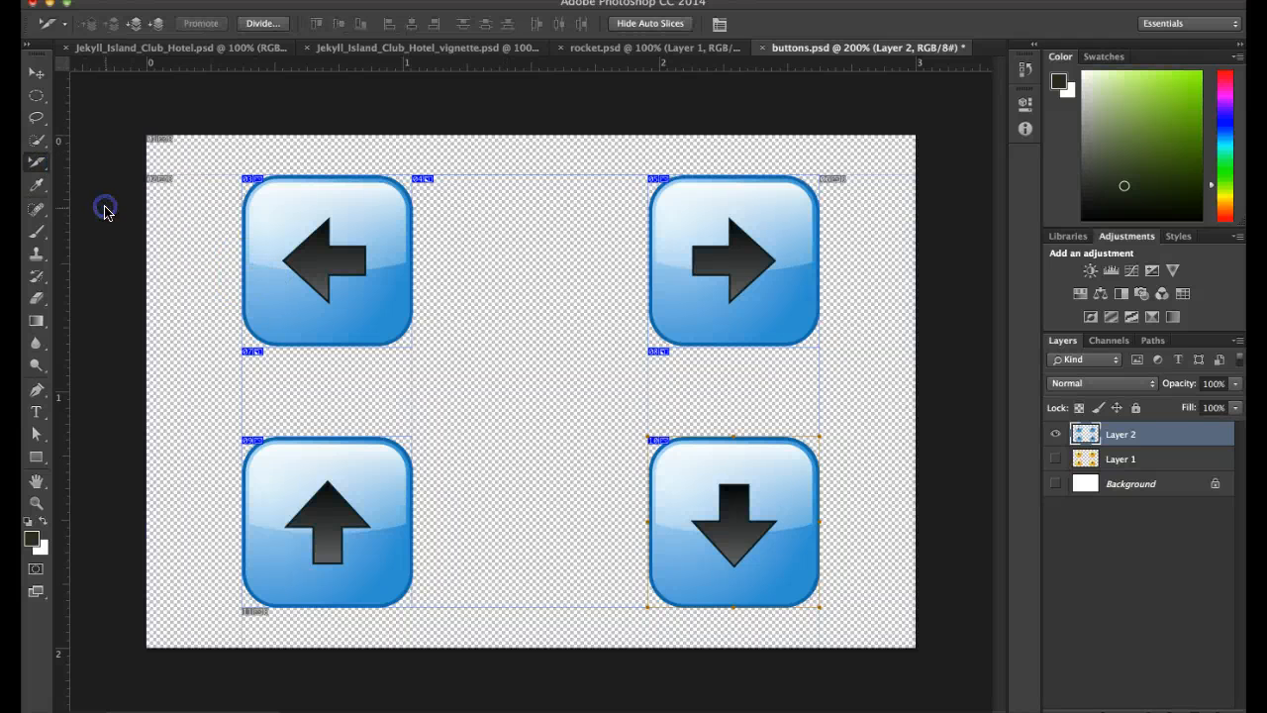
{"action": "left_click", "coordinate": [316, 244]}
{"action": "left_click", "coordinate": [667, 245]}
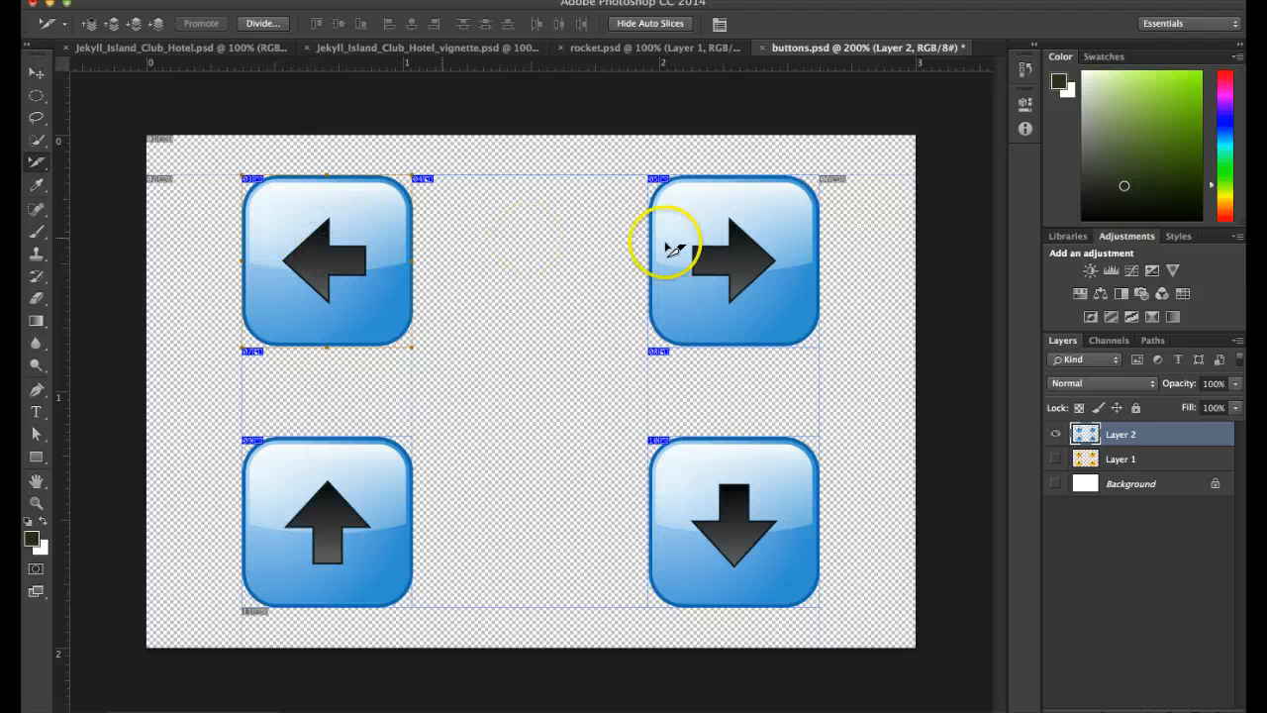
{"action": "left_click", "coordinate": [671, 243]}
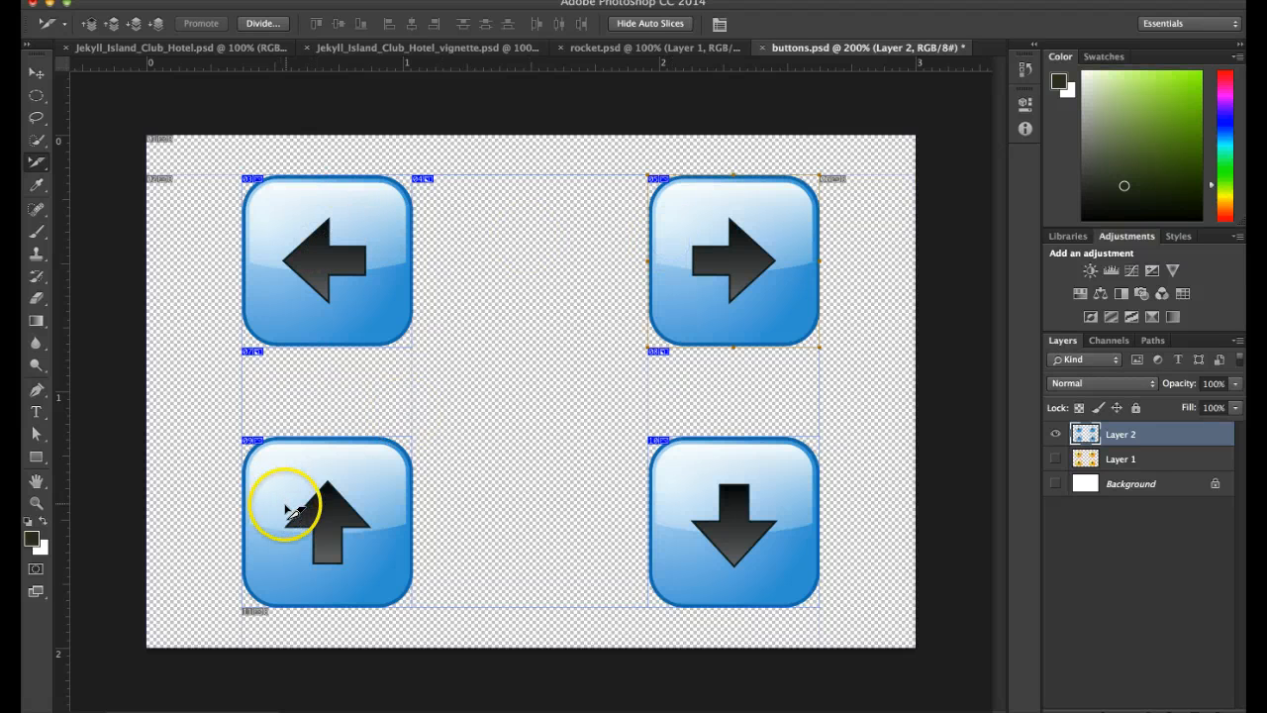
{"action": "left_click", "coordinate": [285, 506]}
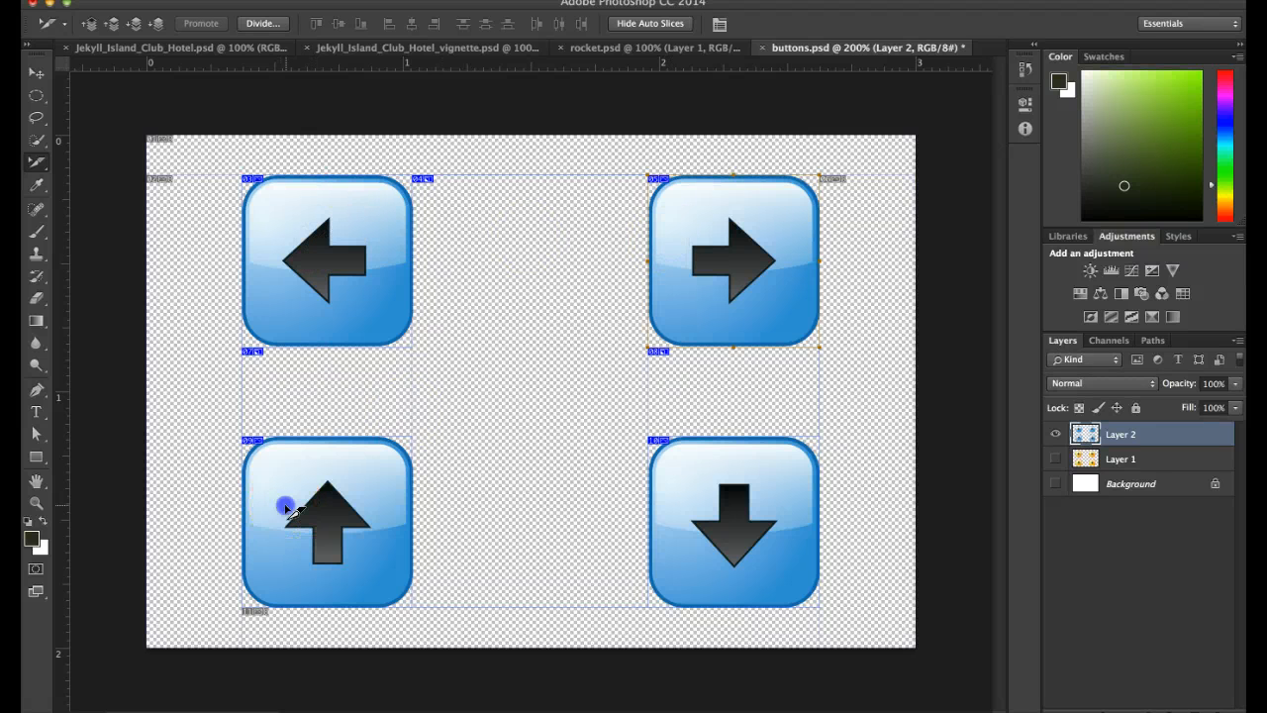
{"action": "left_click", "coordinate": [709, 540]}
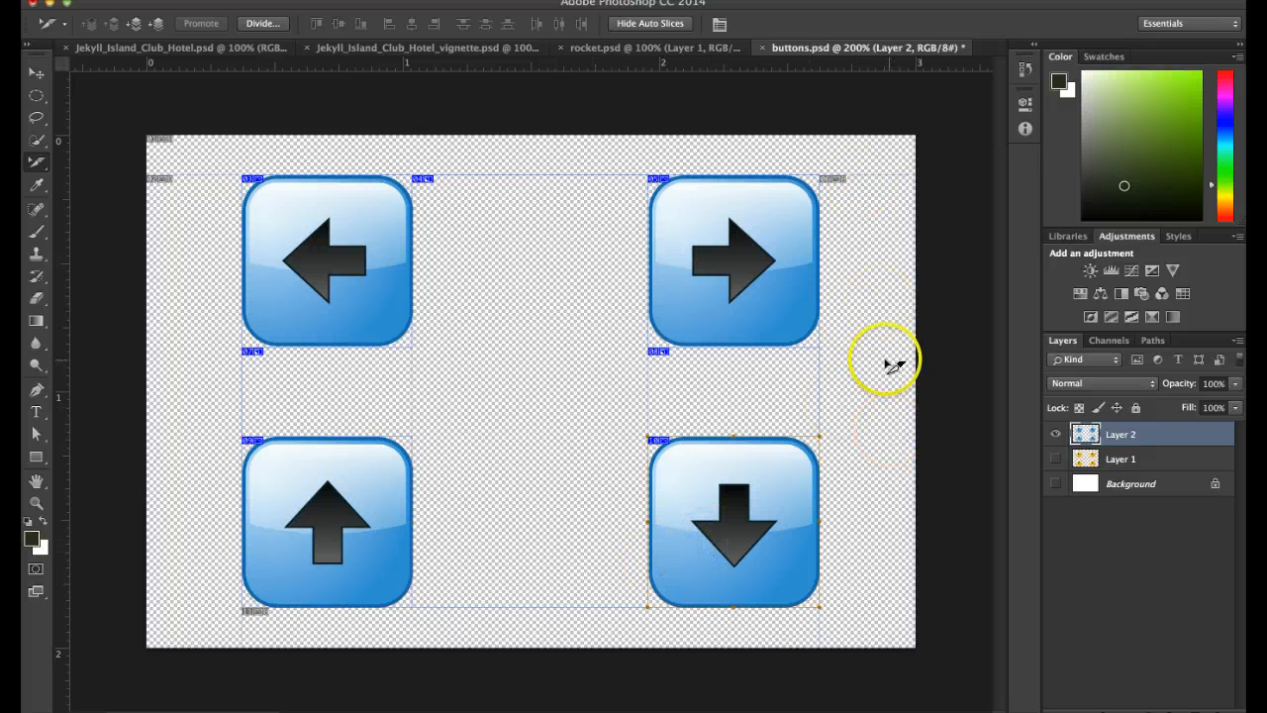
{"action": "left_click", "coordinate": [557, 133]}
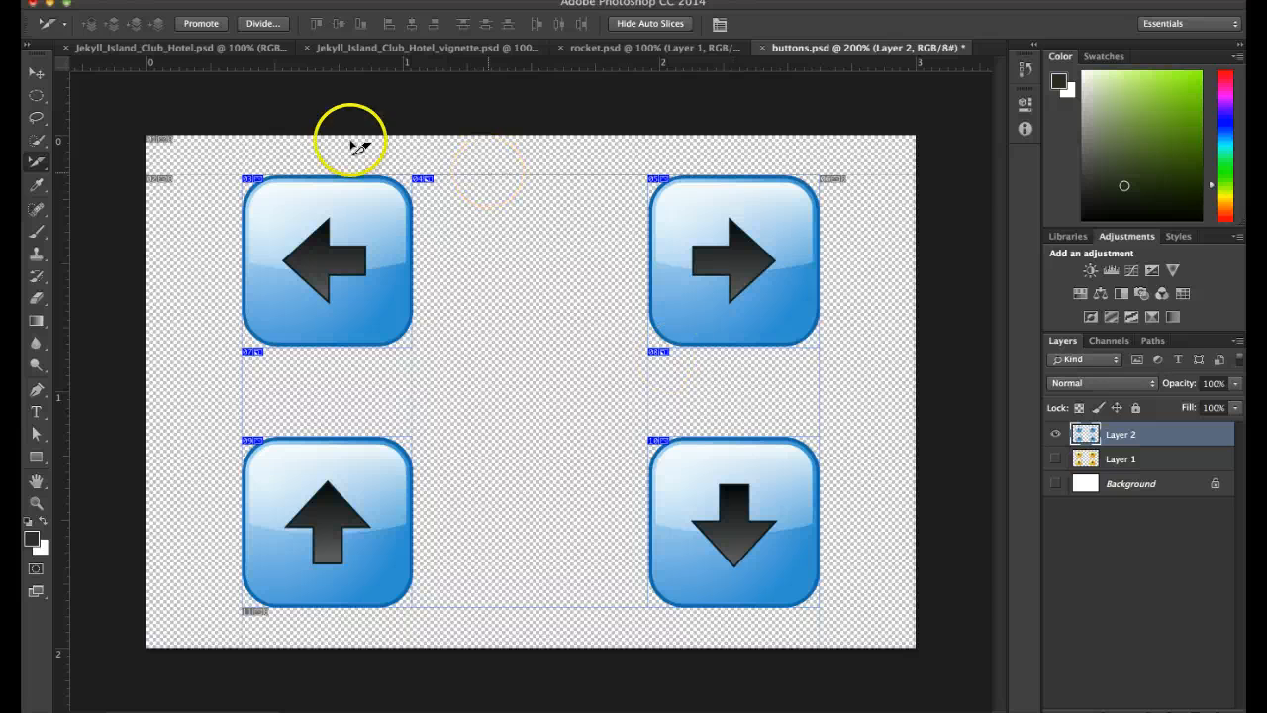
Open Save for Web and check each blue button slice and the area between them, keeping the format at PNG-8
{"action": "left_click", "coordinate": [159, 0]}
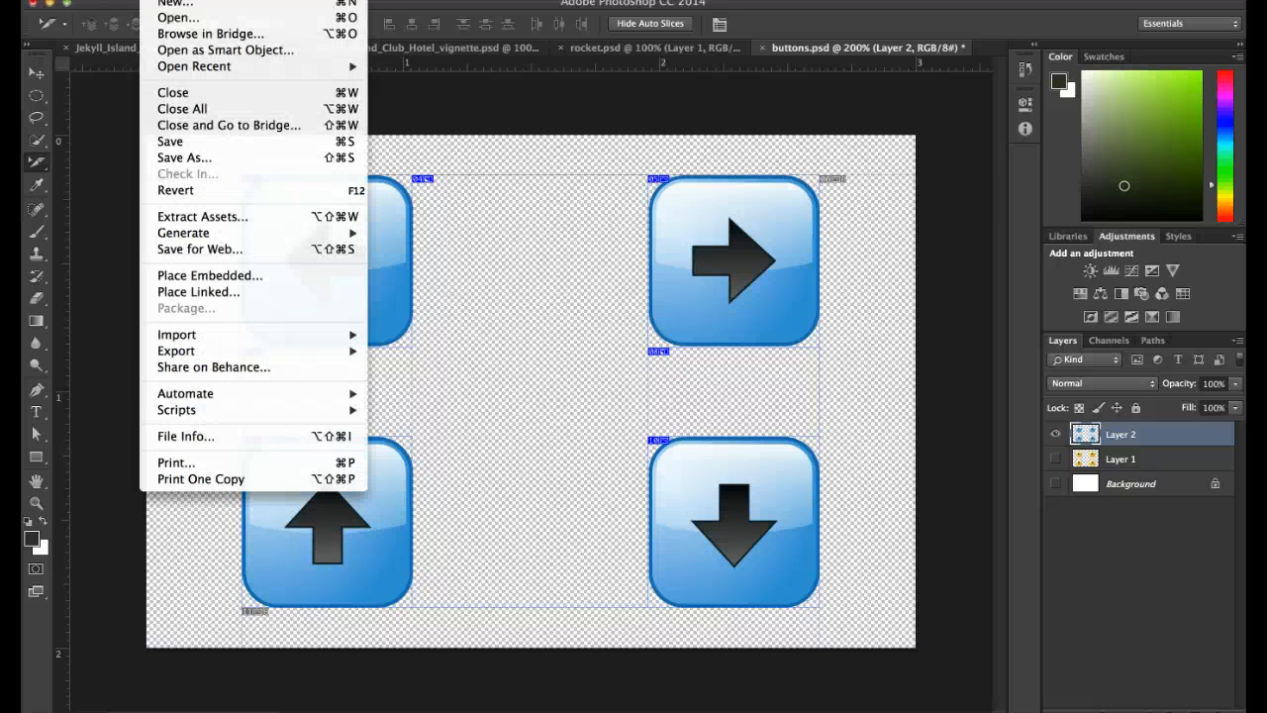
{"action": "left_click", "coordinate": [203, 256]}
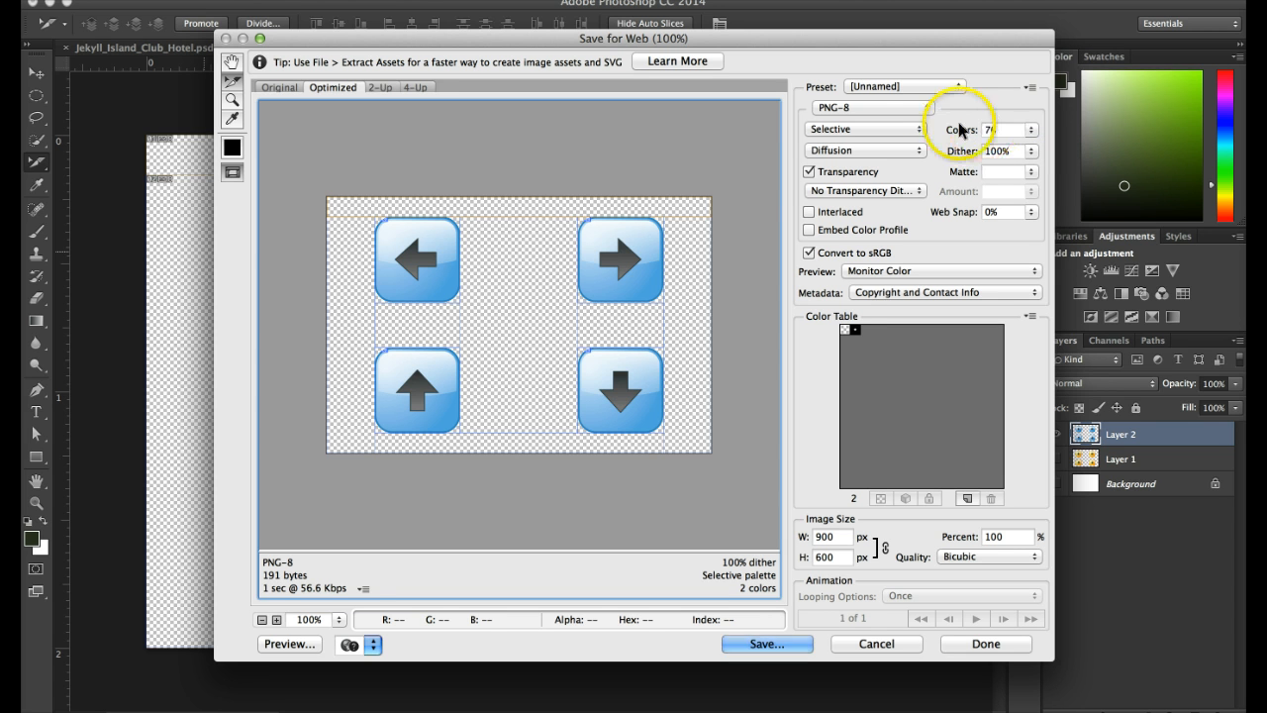
{"action": "left_click", "coordinate": [233, 80]}
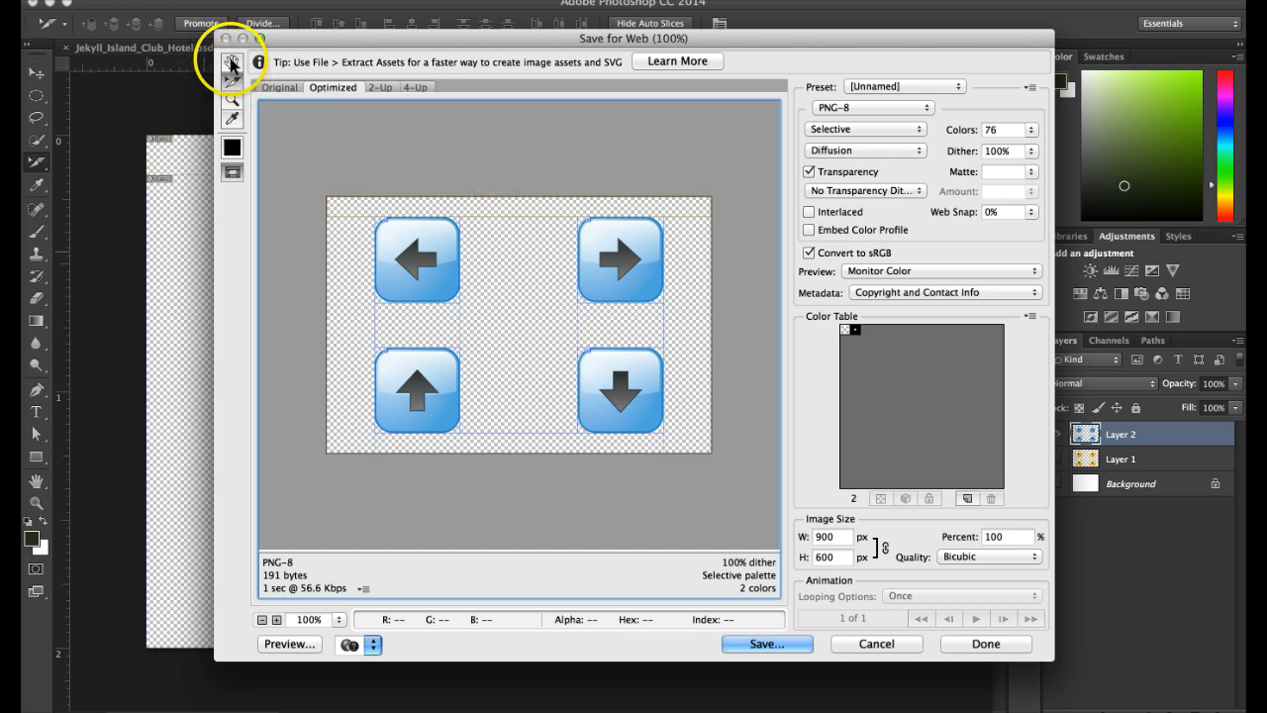
{"action": "left_click", "coordinate": [406, 249]}
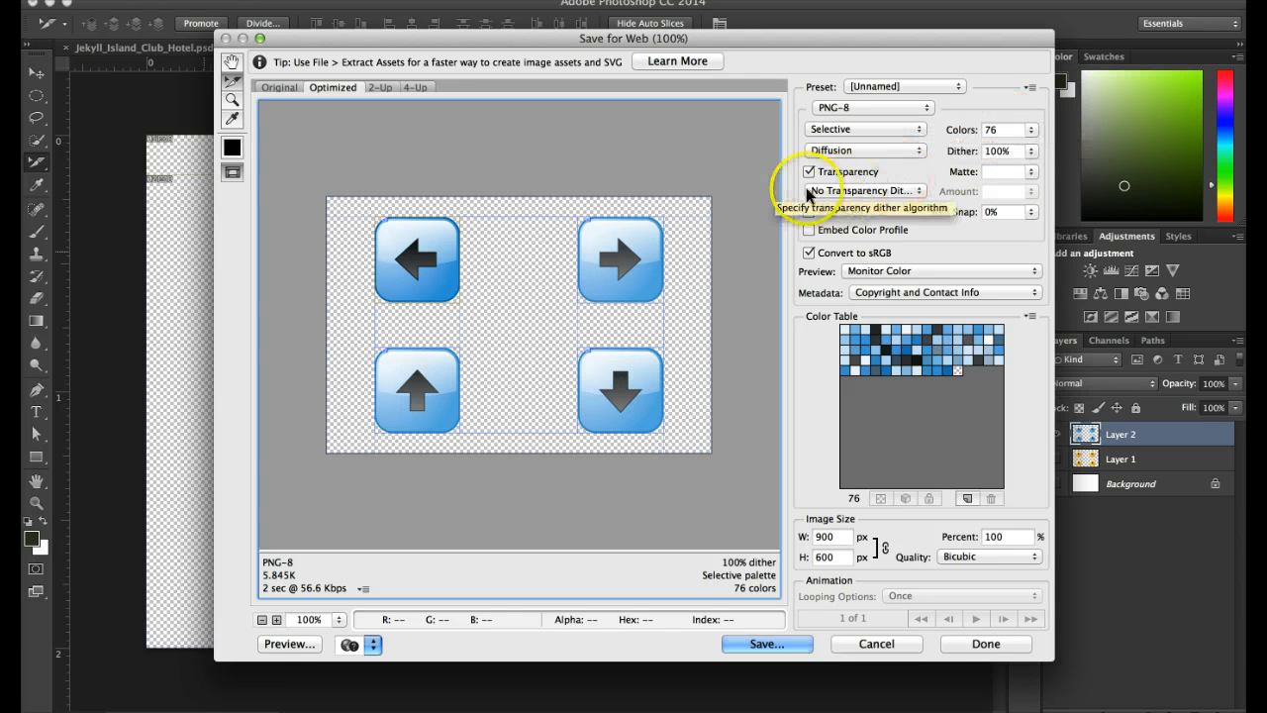
{"action": "left_click", "coordinate": [641, 253]}
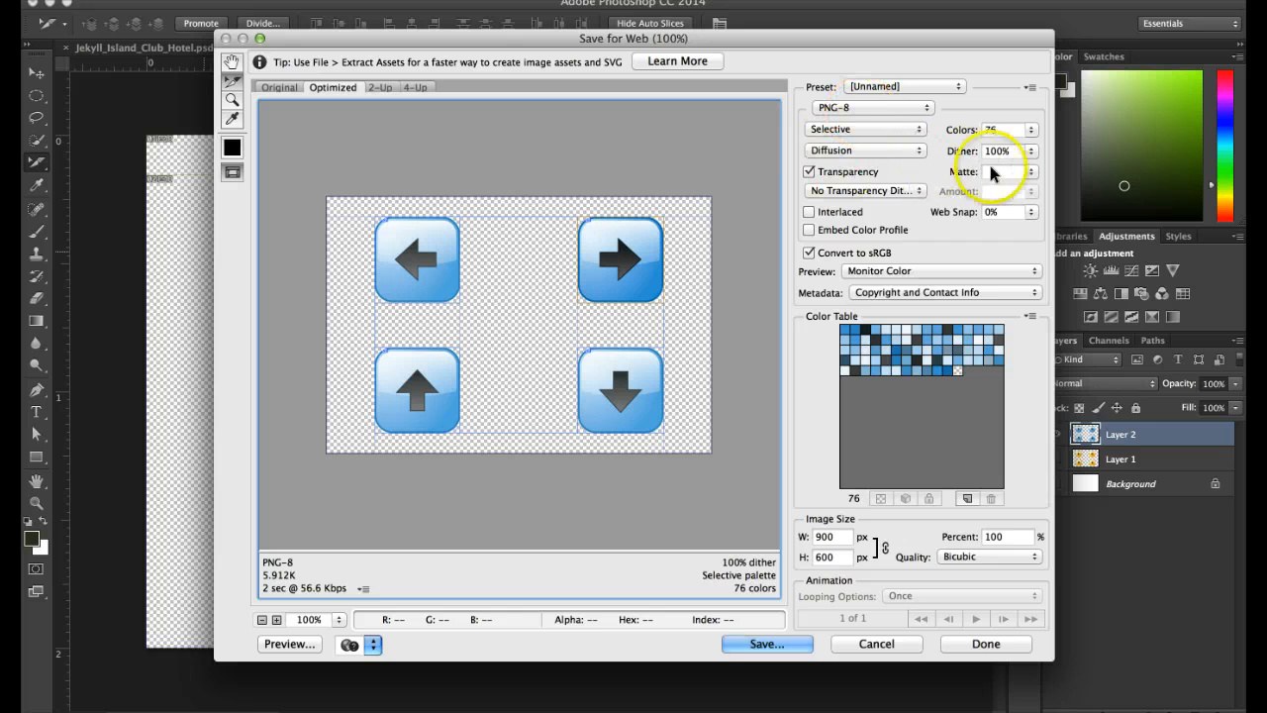
{"action": "left_click", "coordinate": [424, 399]}
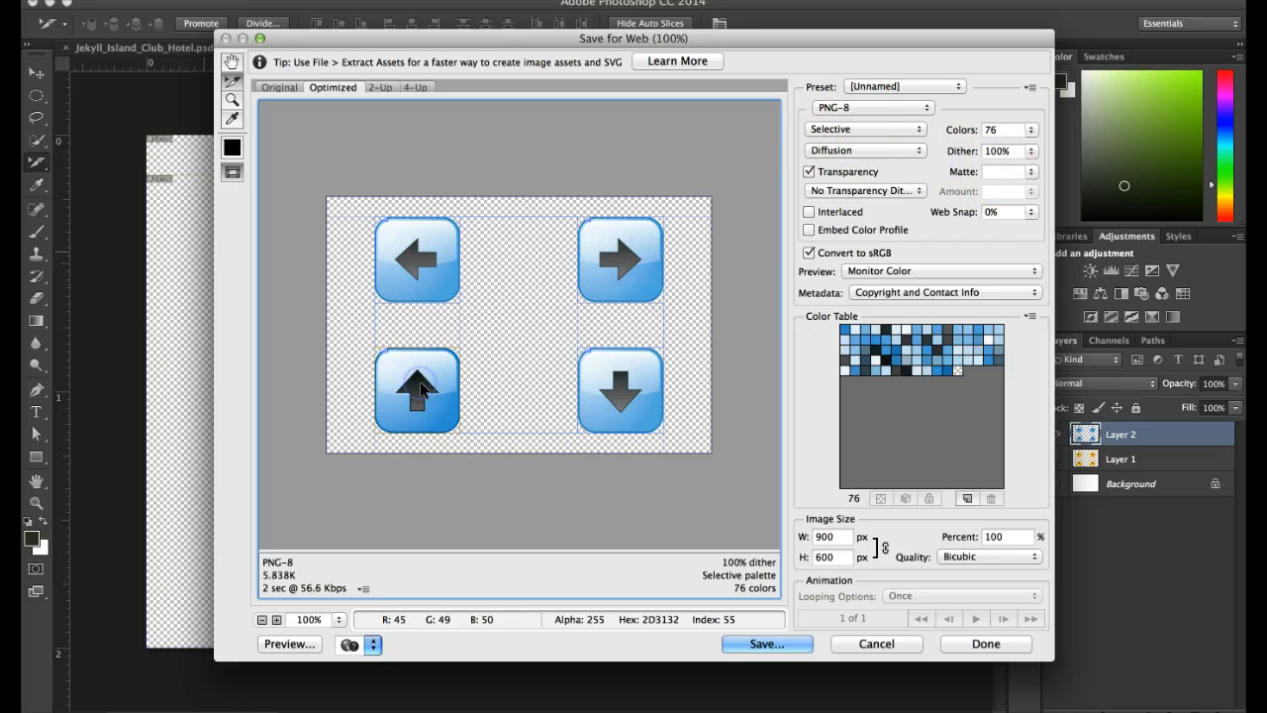
{"action": "left_click", "coordinate": [626, 392]}
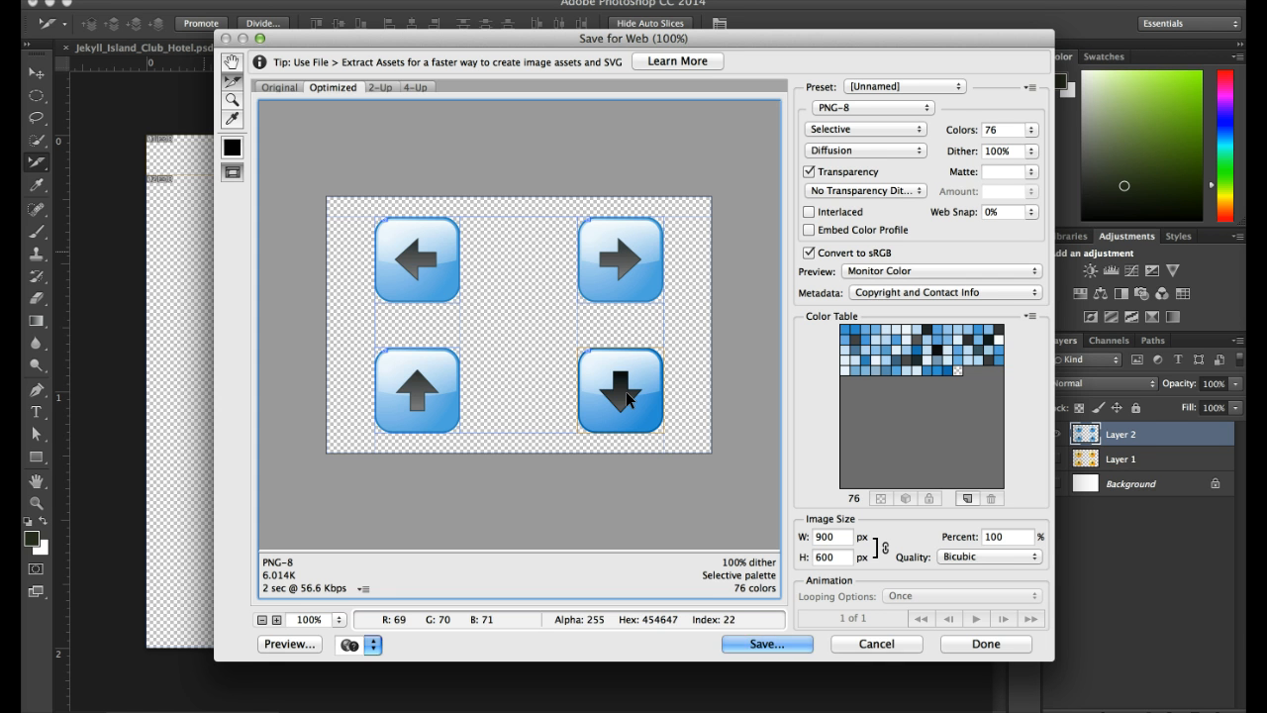
{"action": "left_click", "coordinate": [502, 352]}
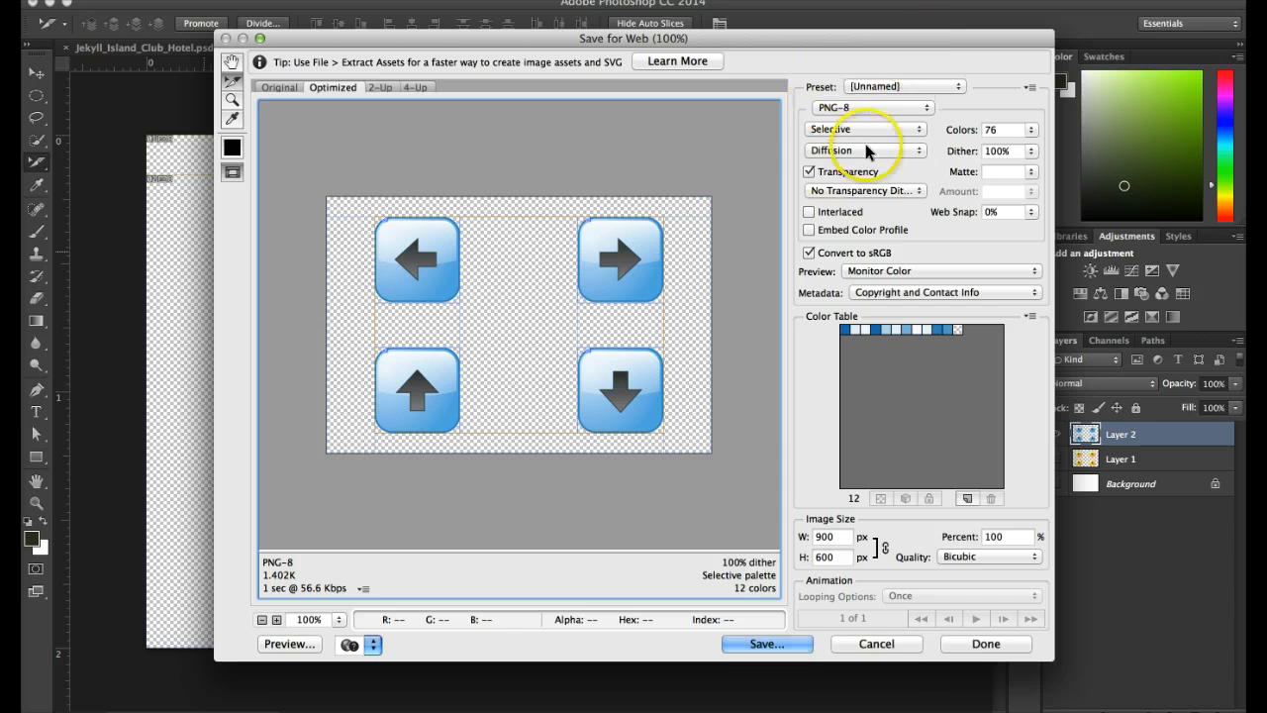
{"action": "left_click", "coordinate": [857, 107]}
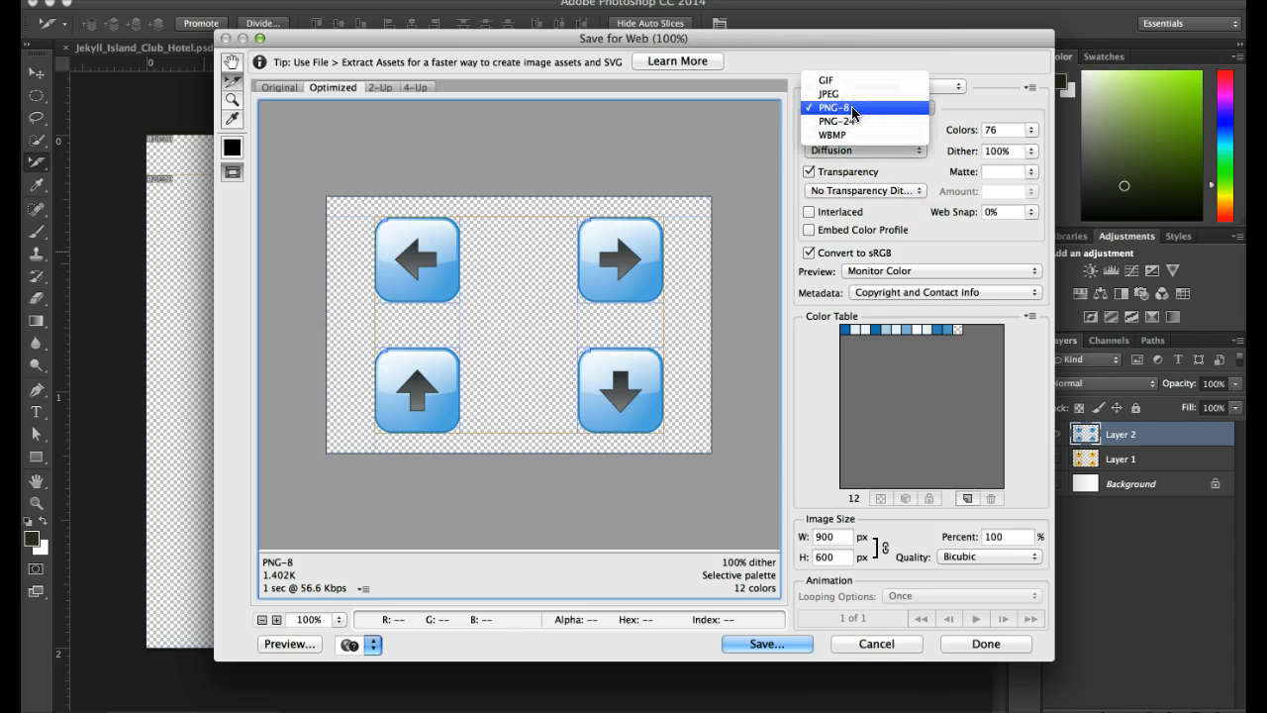
{"action": "left_click", "coordinate": [852, 107]}
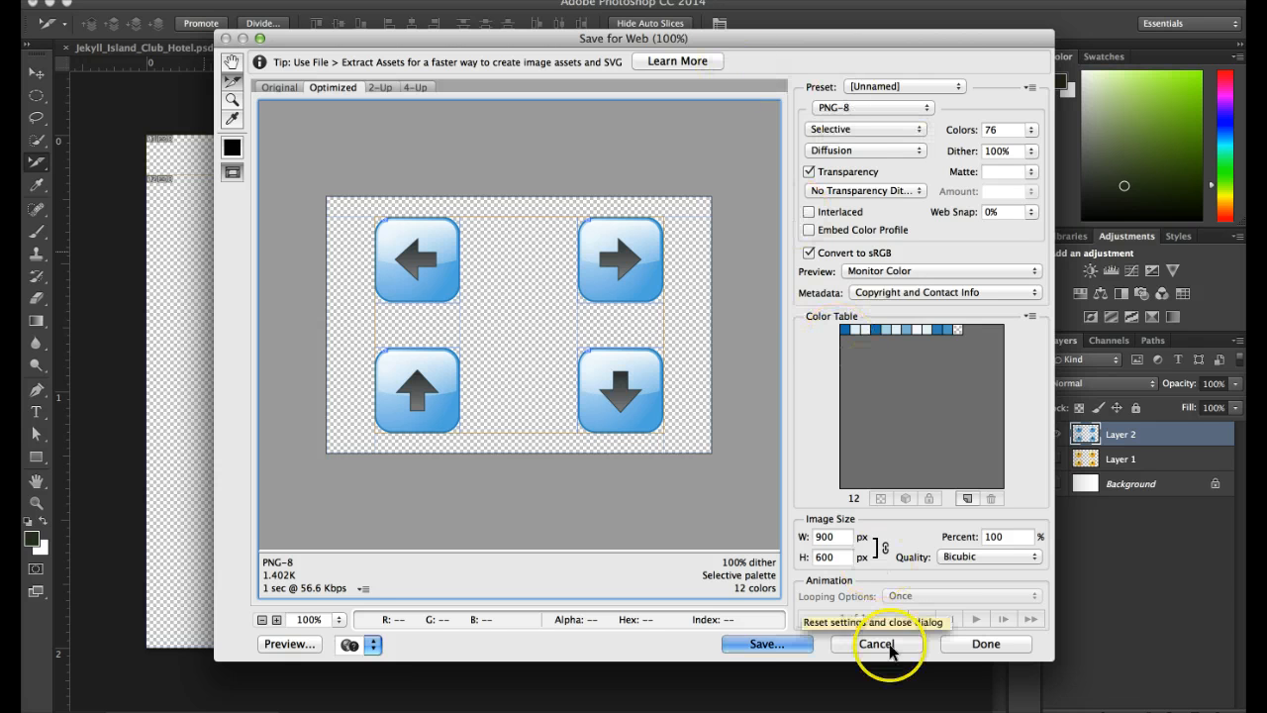
Save all slices as images only under the name buttons_up.png in the Save for web tutorial folder, replacing the existing files
{"action": "left_click", "coordinate": [767, 644]}
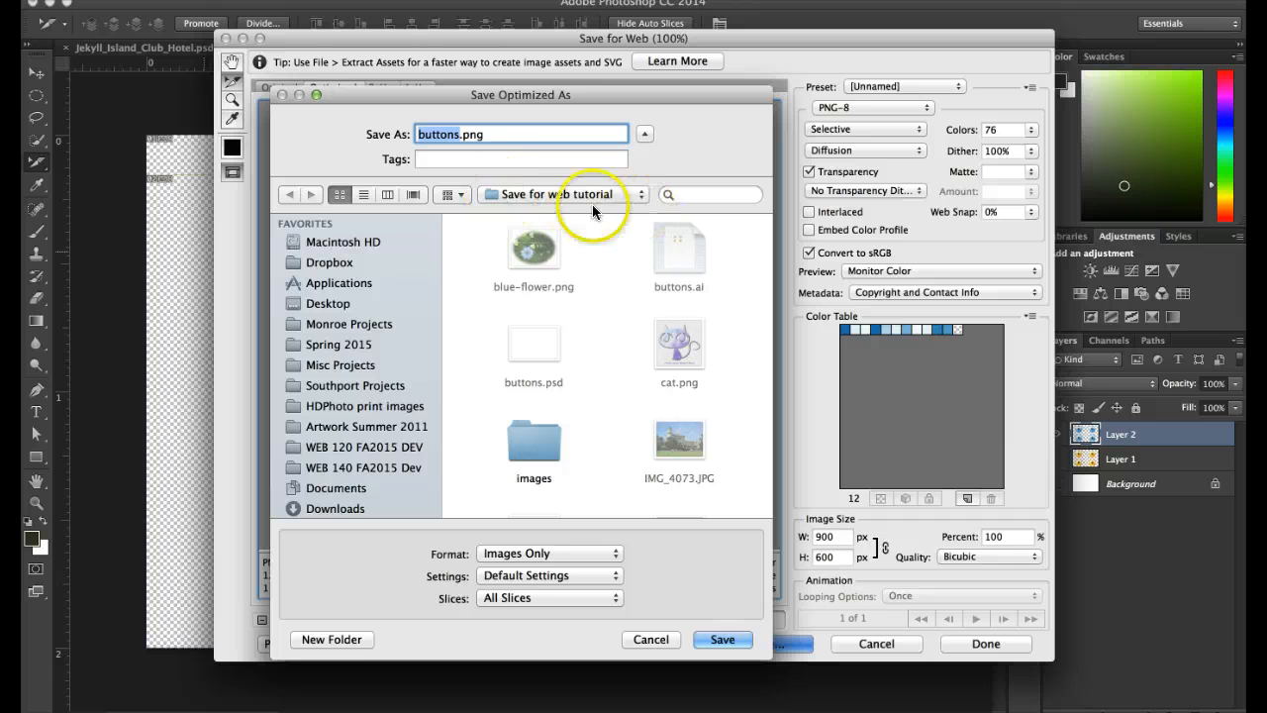
{"action": "left_click", "coordinate": [460, 134]}
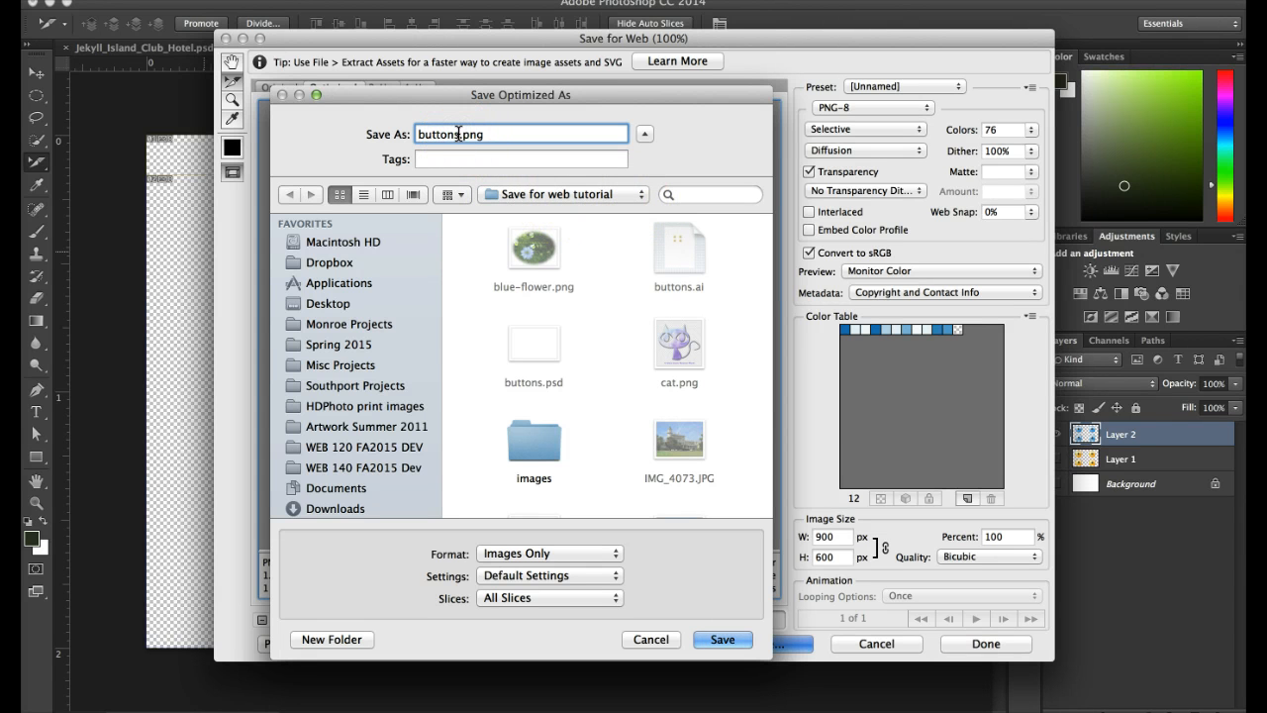
{"action": "type", "text": "_up"}
{"action": "left_click", "coordinate": [697, 639]}
{"action": "left_click", "coordinate": [708, 638]}
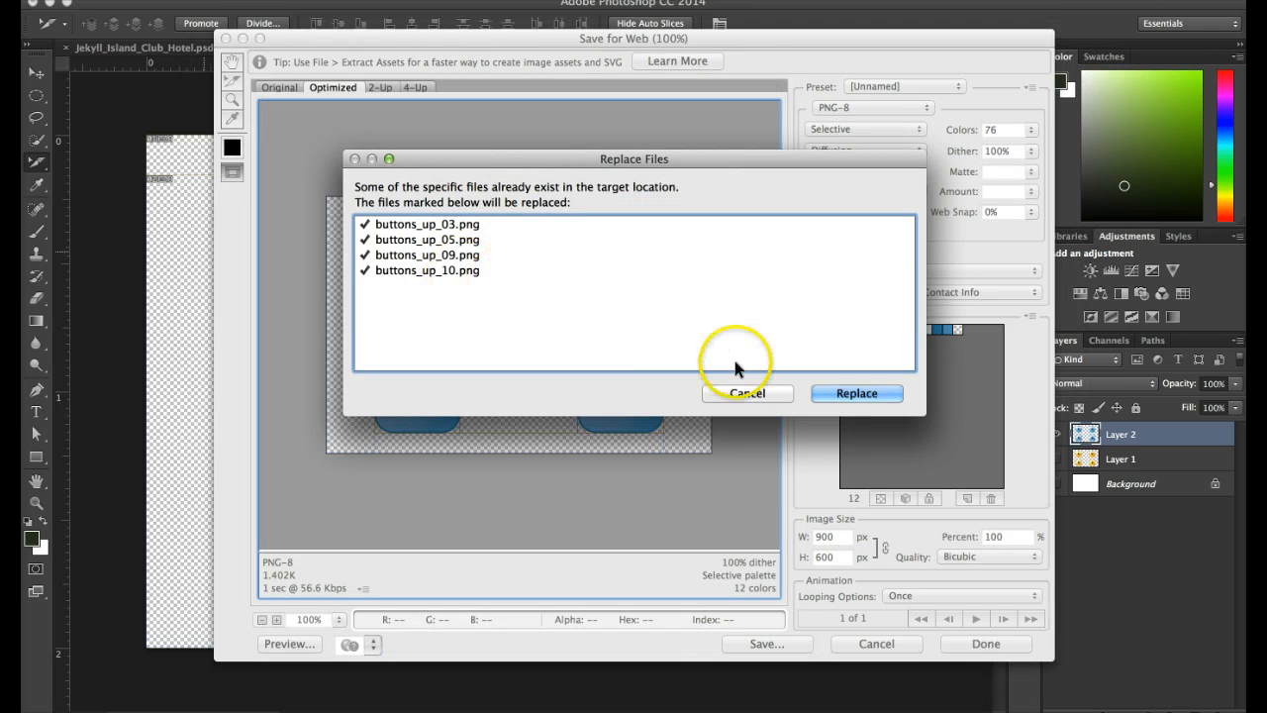
{"action": "left_click", "coordinate": [853, 394]}
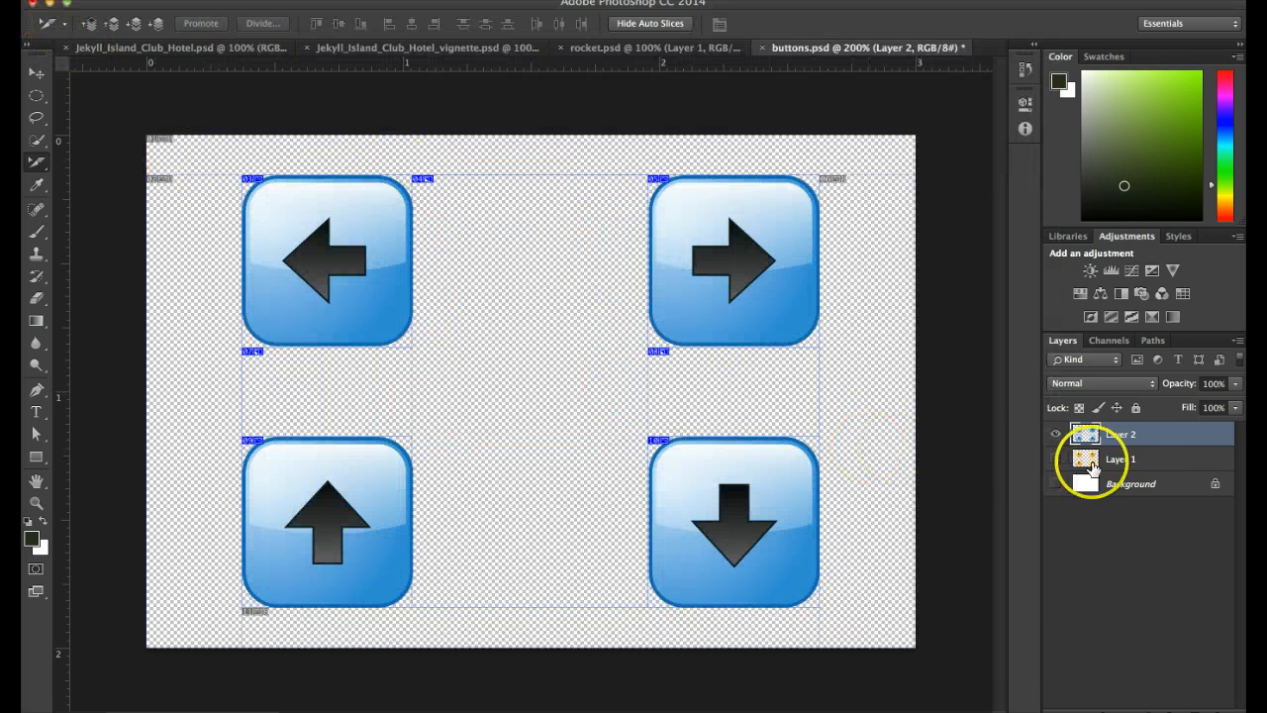
Hide Layer 2, show Layer 1, and open Save for Web to check the PNG-8 settings of the orange button slices
{"action": "left_click", "coordinate": [1057, 434]}
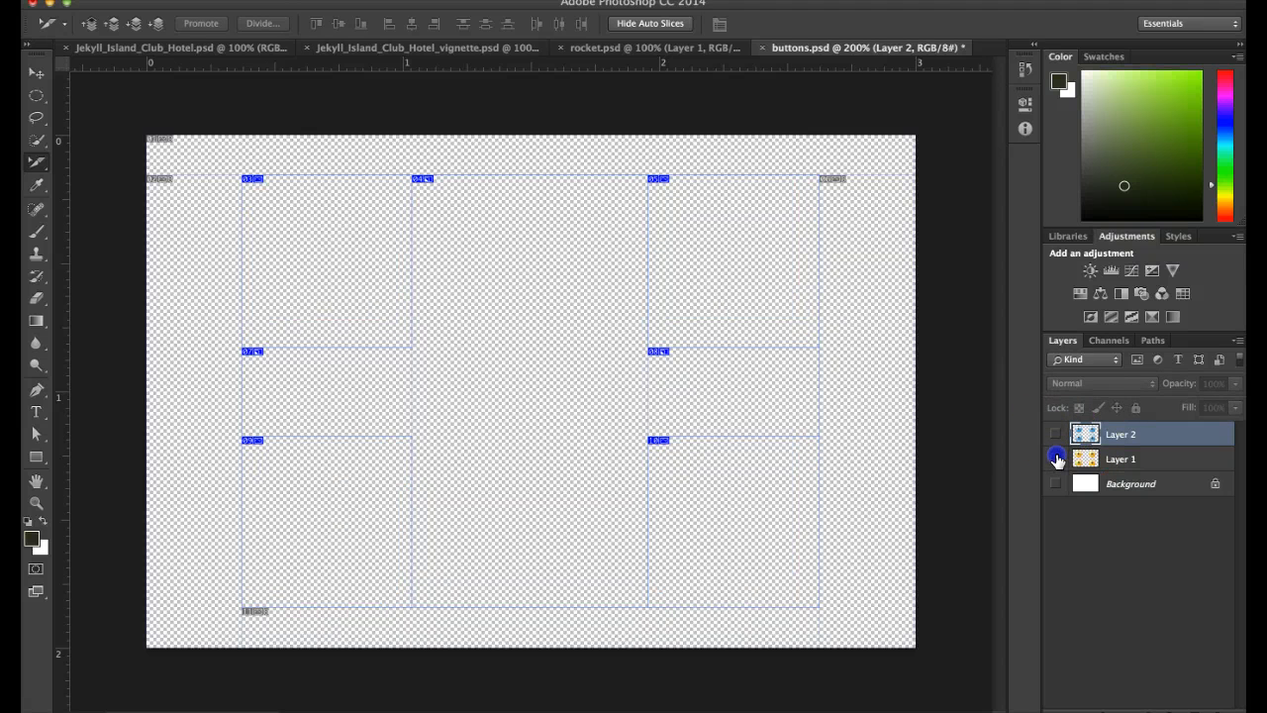
{"action": "left_click", "coordinate": [1057, 459]}
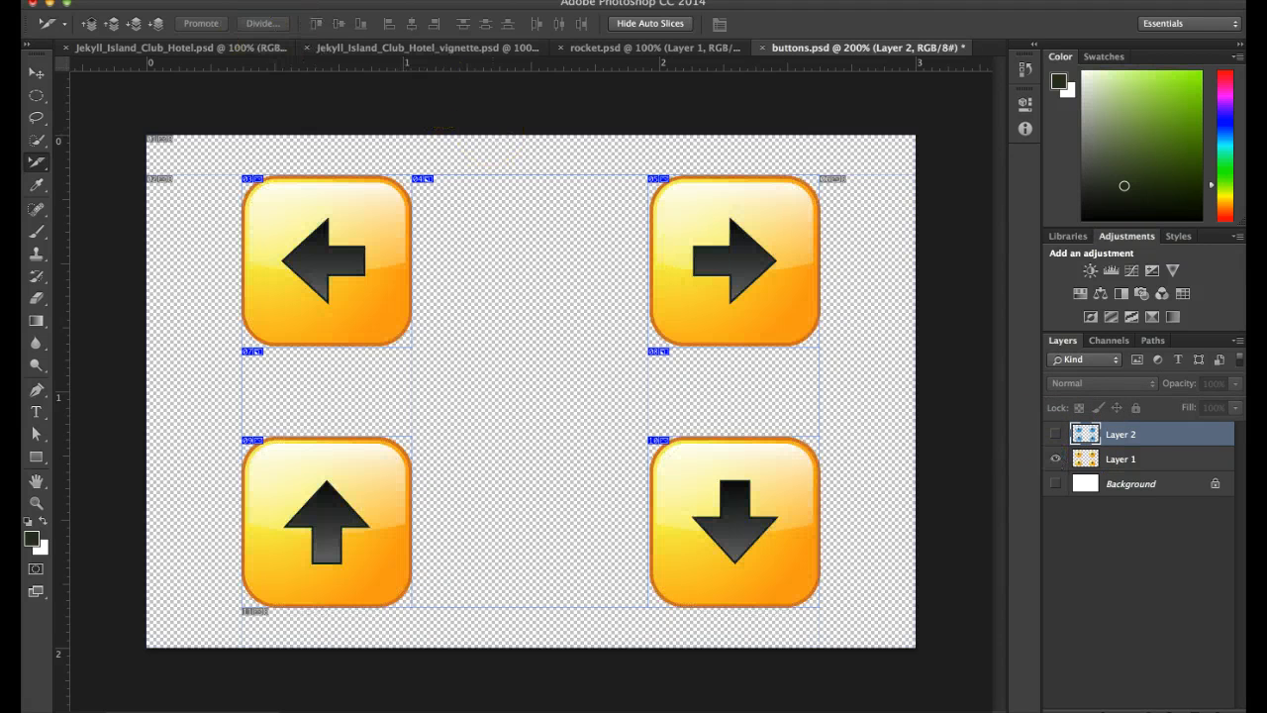
{"action": "left_click", "coordinate": [154, 1]}
{"action": "left_click", "coordinate": [208, 249]}
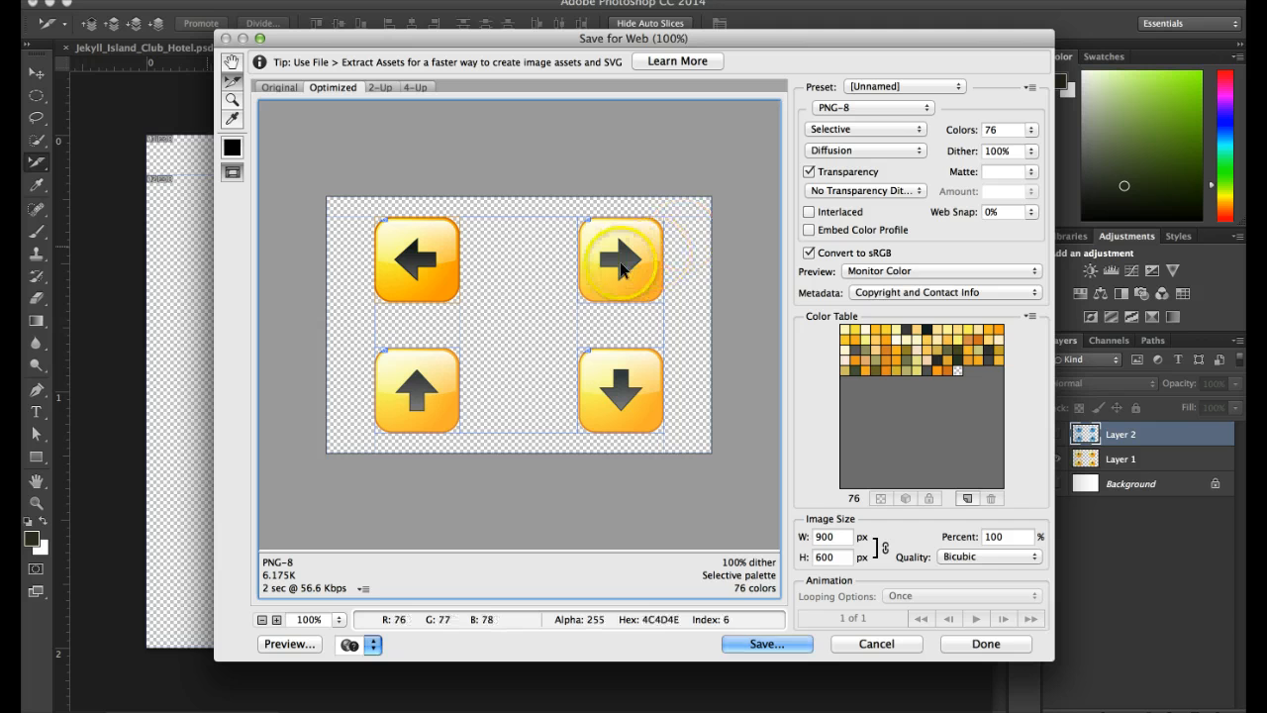
{"action": "left_click", "coordinate": [621, 265]}
{"action": "left_click", "coordinate": [447, 376]}
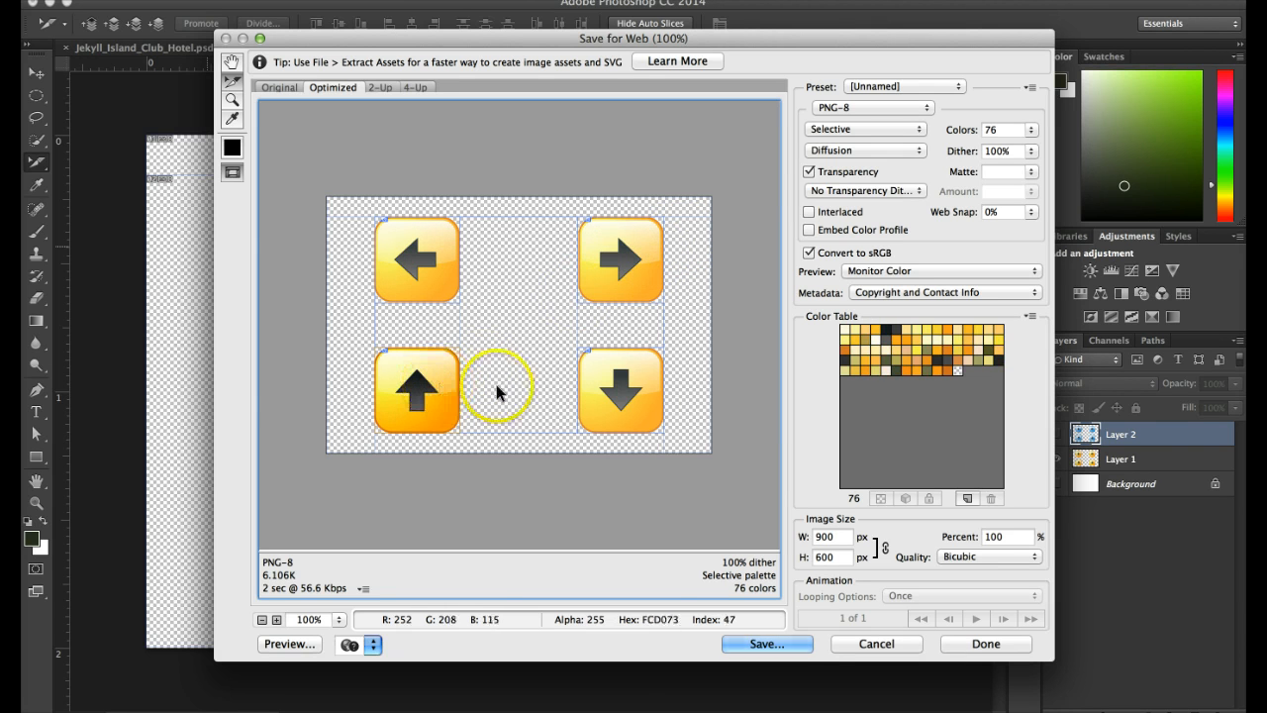
{"action": "left_click", "coordinate": [609, 379]}
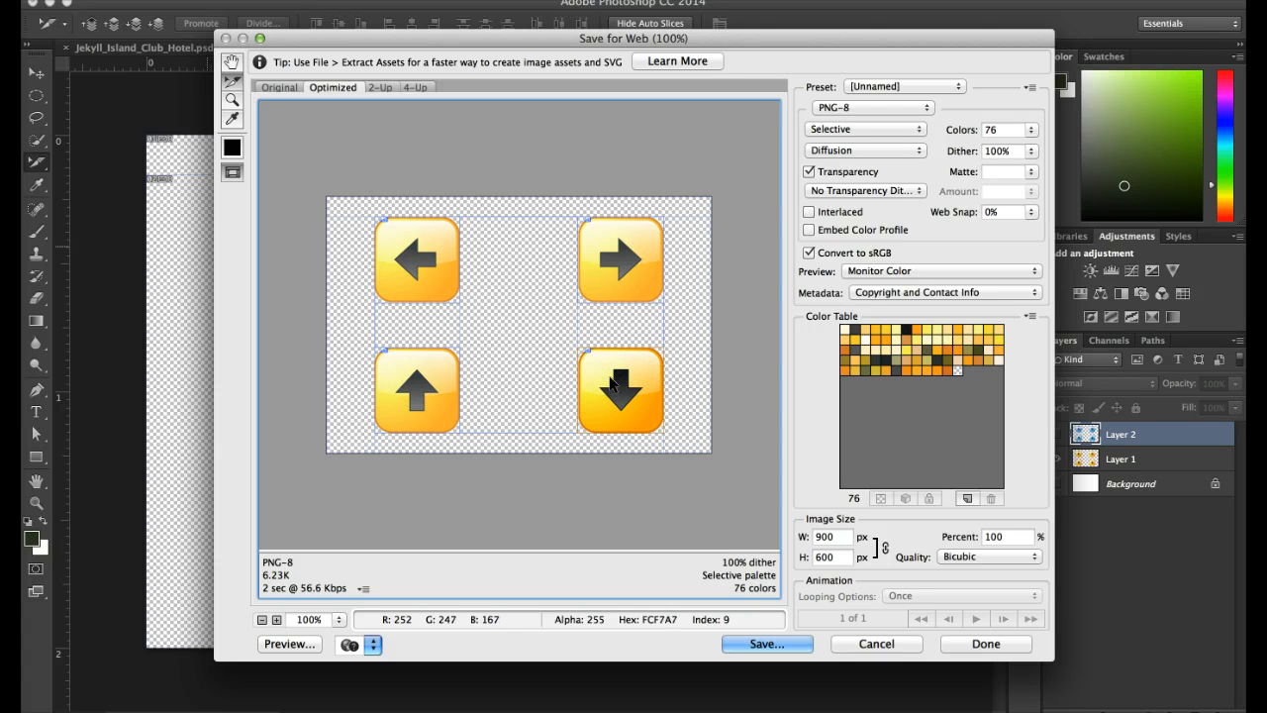
Save all slices as images only under the name buttons_dn.png, replacing the existing files, and switch to Finder's images folder
{"action": "left_click", "coordinate": [766, 645]}
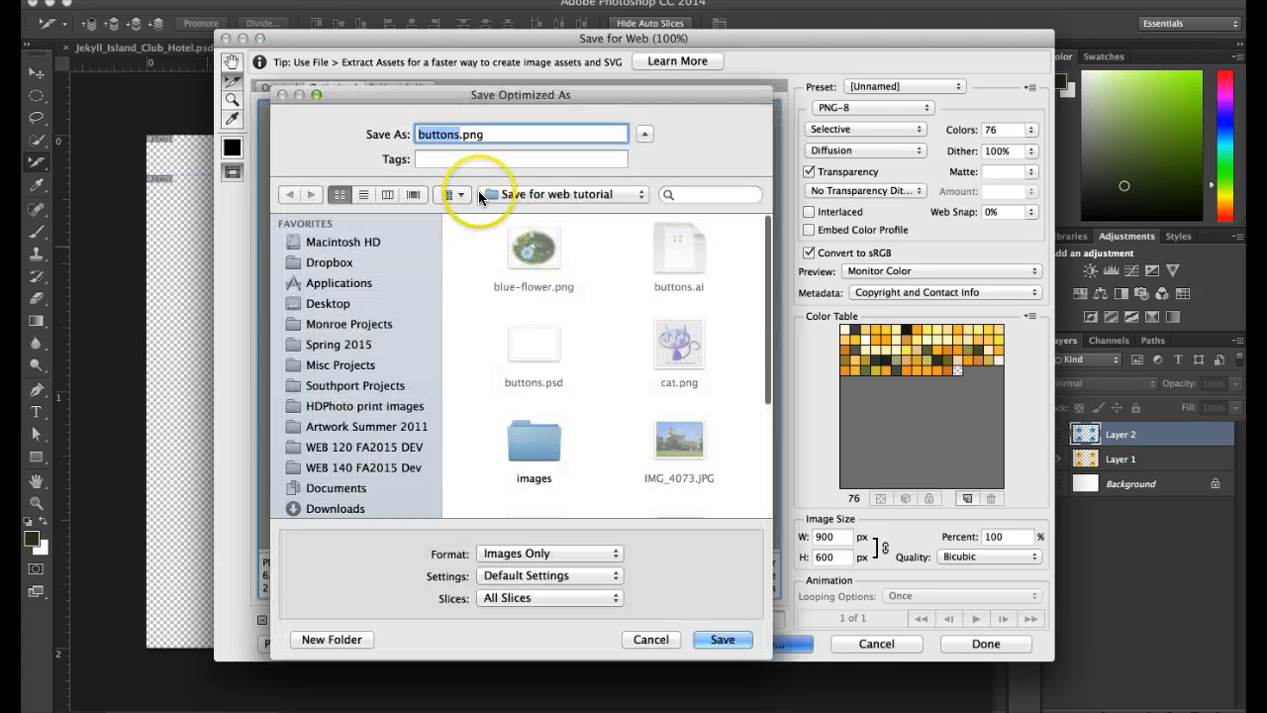
{"action": "left_click", "coordinate": [458, 135]}
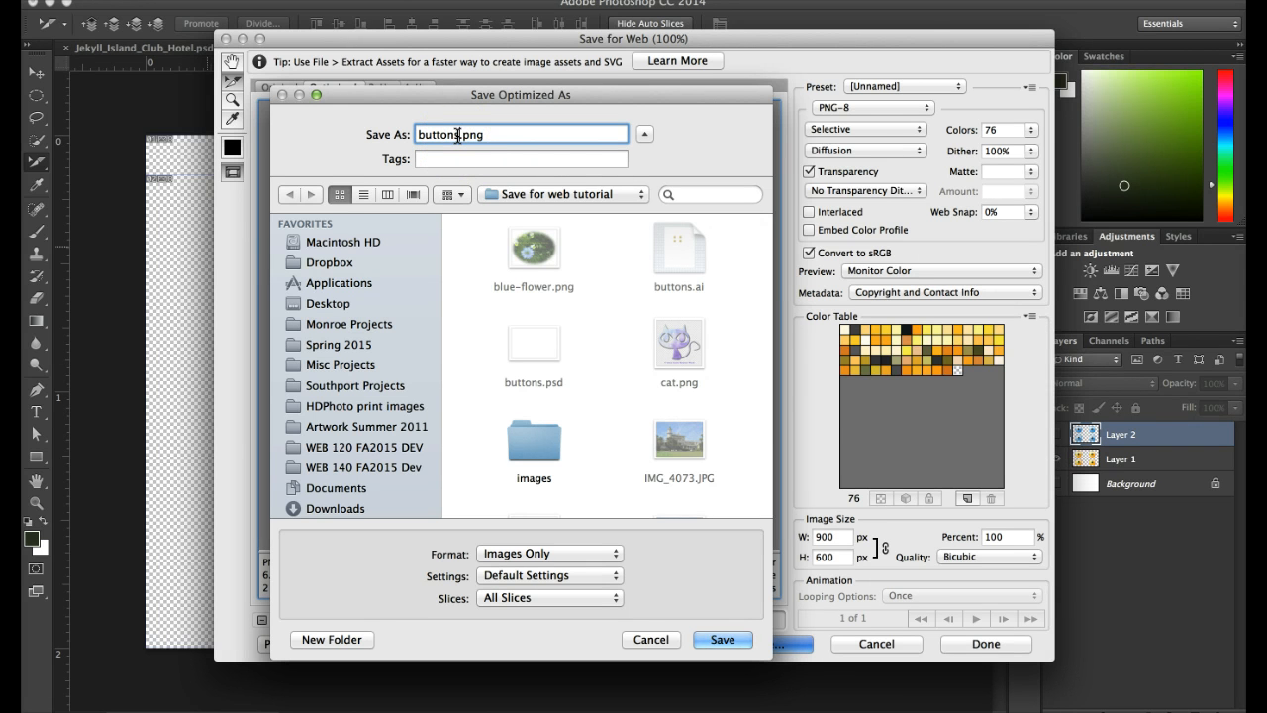
{"action": "type", "text": "_dn"}
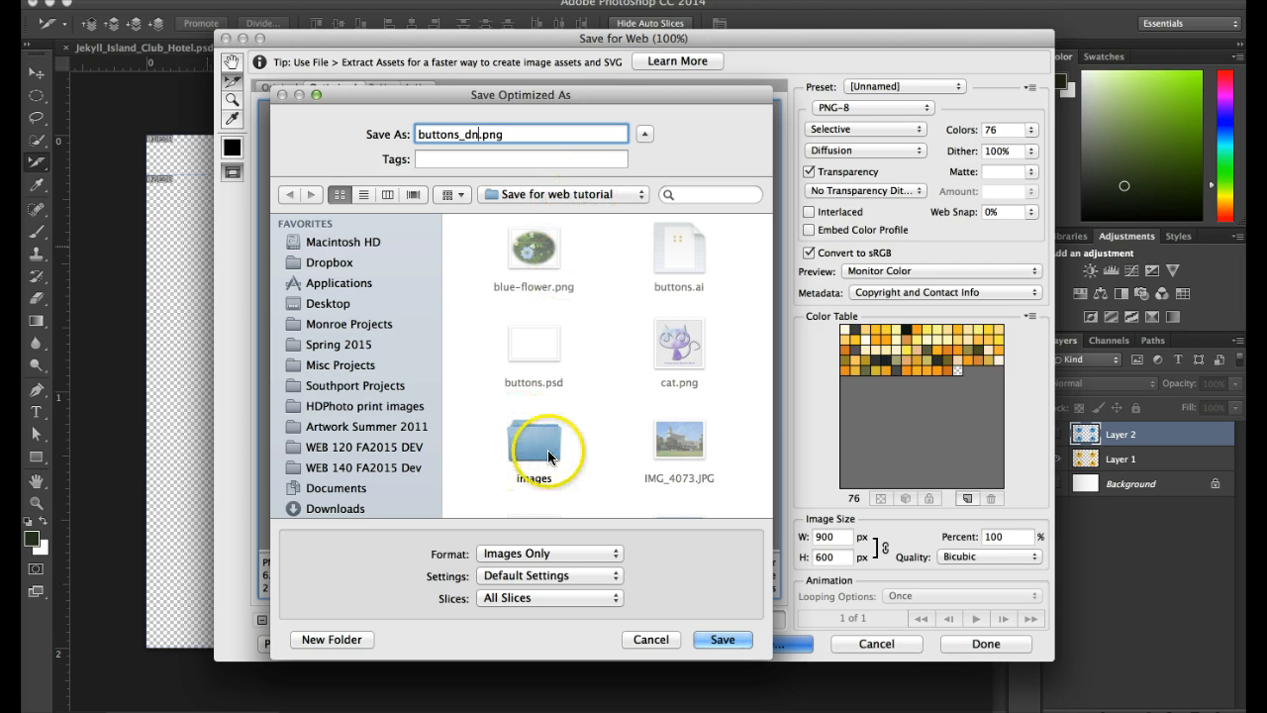
{"action": "left_click", "coordinate": [725, 638]}
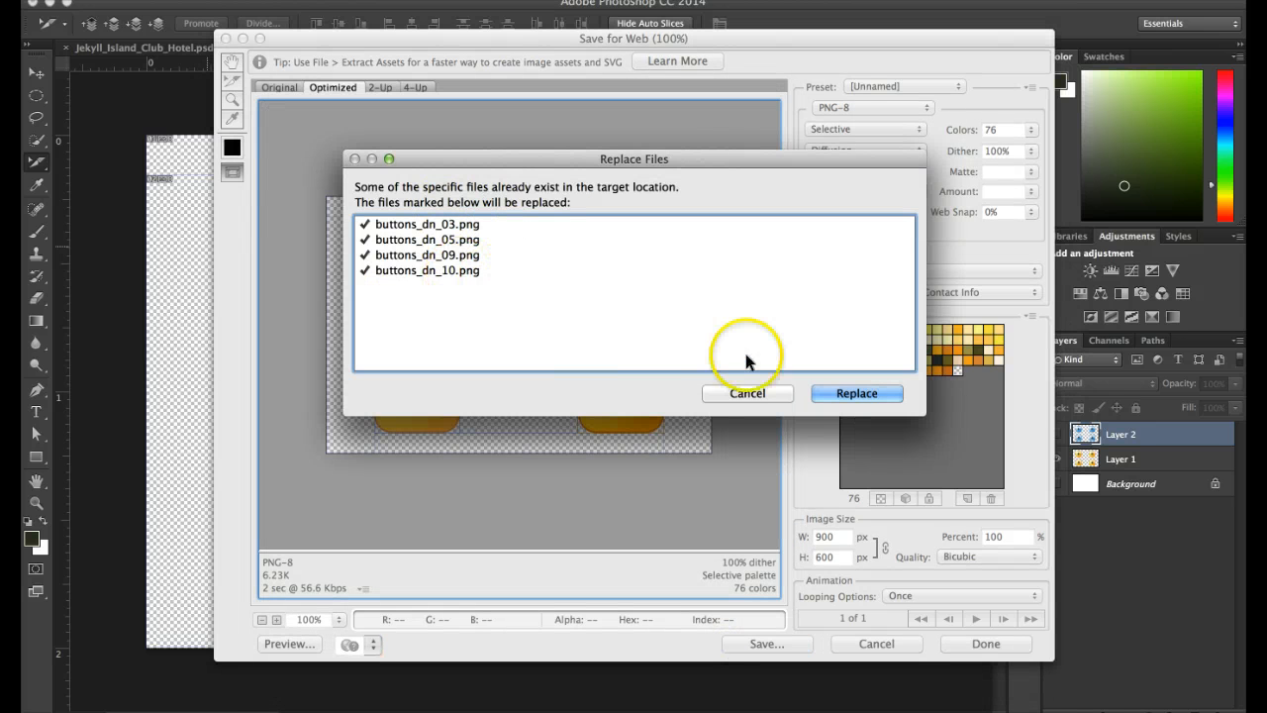
{"action": "left_click", "coordinate": [842, 394]}
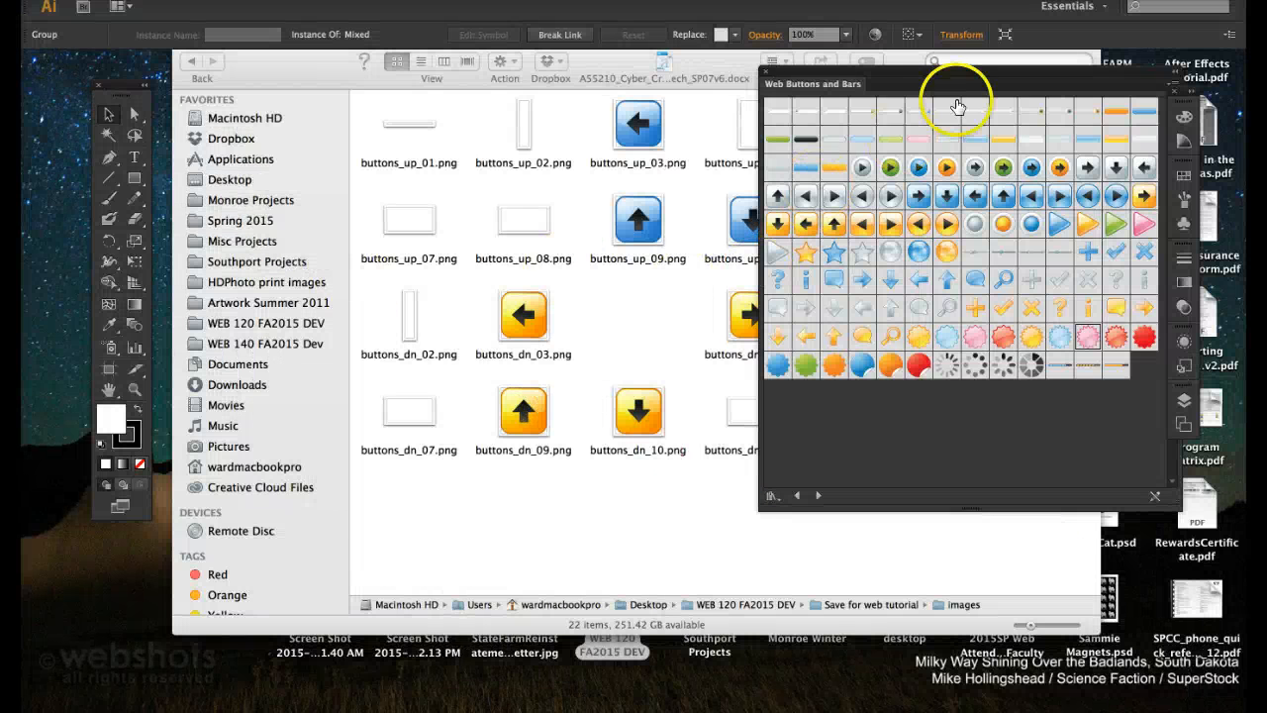
{"action": "left_click", "coordinate": [656, 340]}
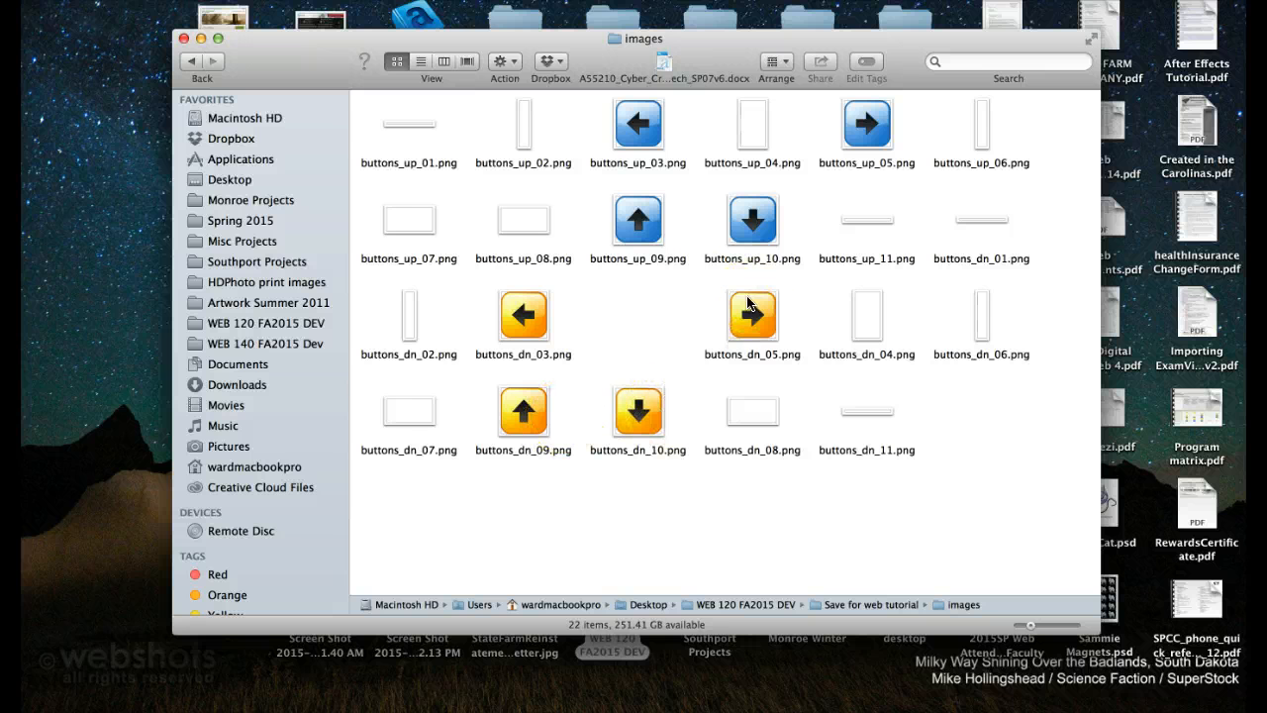
Move the 14 blank spacer slice PNGs in the images folder to the Trash, keeping only the blue and orange arrow buttons
{"action": "left_click_drag", "start_coordinate": [367, 104], "coordinate": [521, 221]}
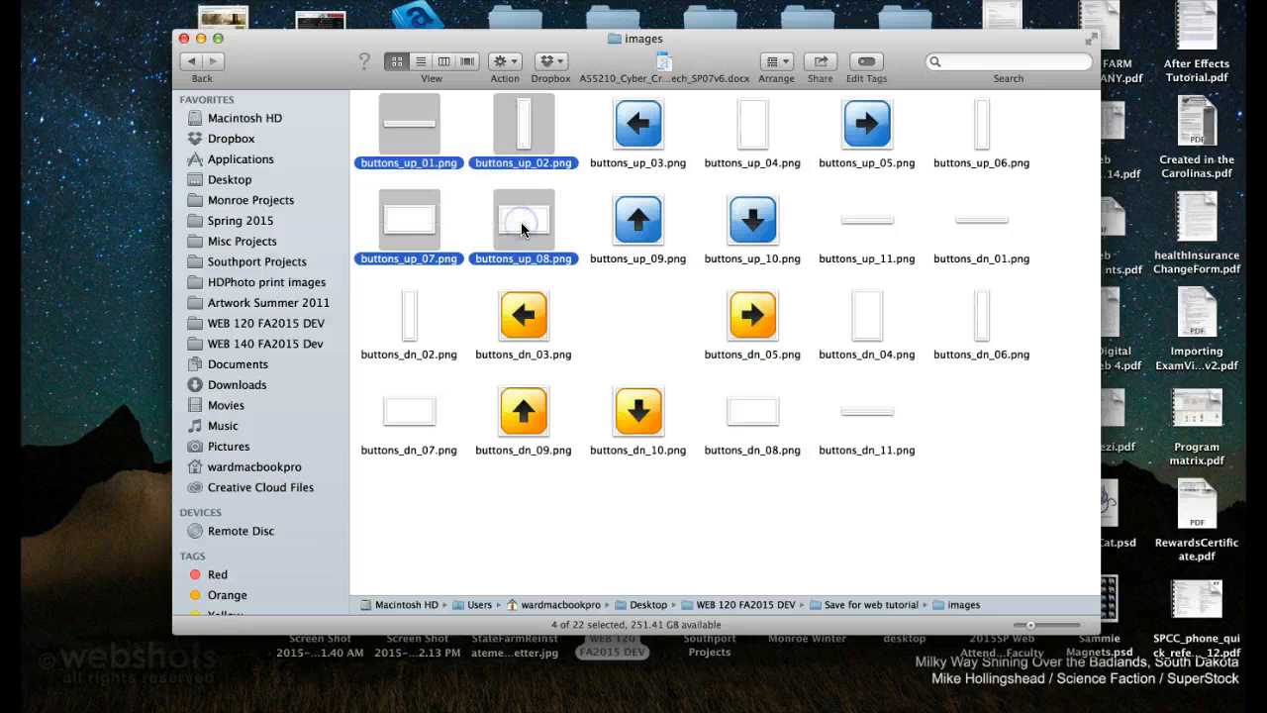
{"action": "left_click", "coordinate": [409, 314], "text": "super"}
{"action": "left_click", "coordinate": [420, 424], "text": "super"}
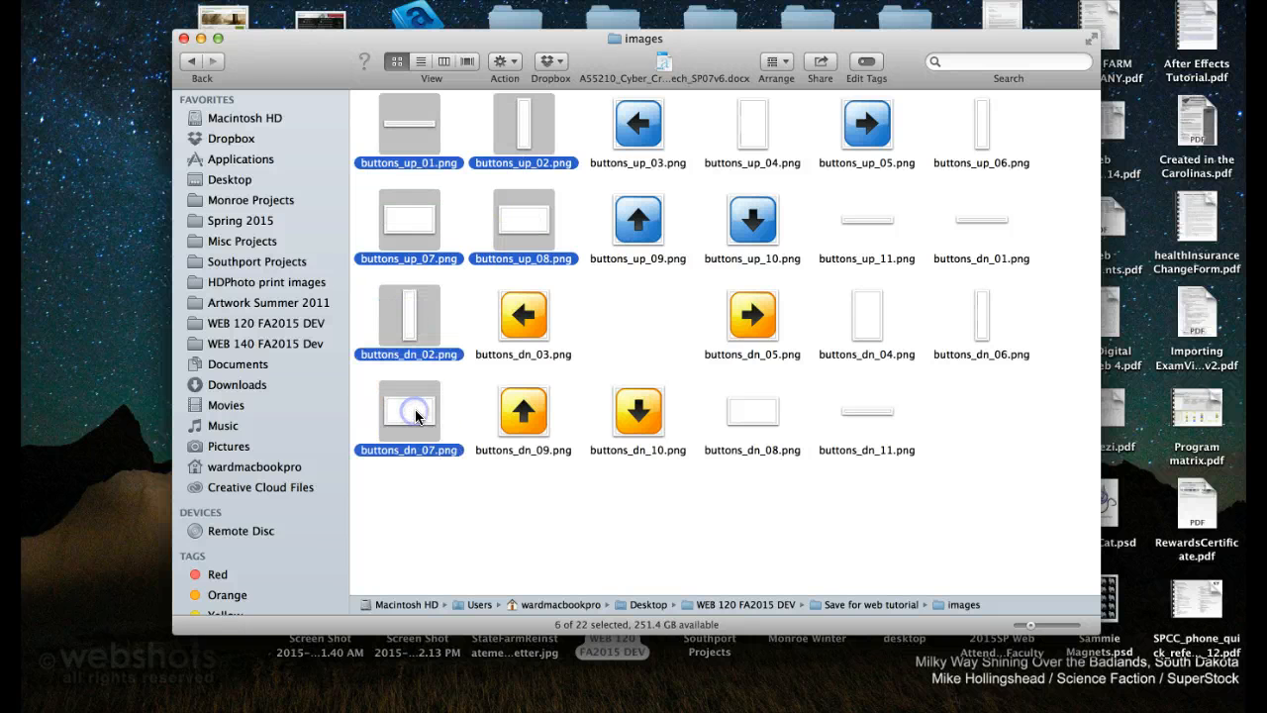
{"action": "left_click", "coordinate": [734, 414], "text": "super"}
{"action": "left_click", "coordinate": [851, 416], "text": "super"}
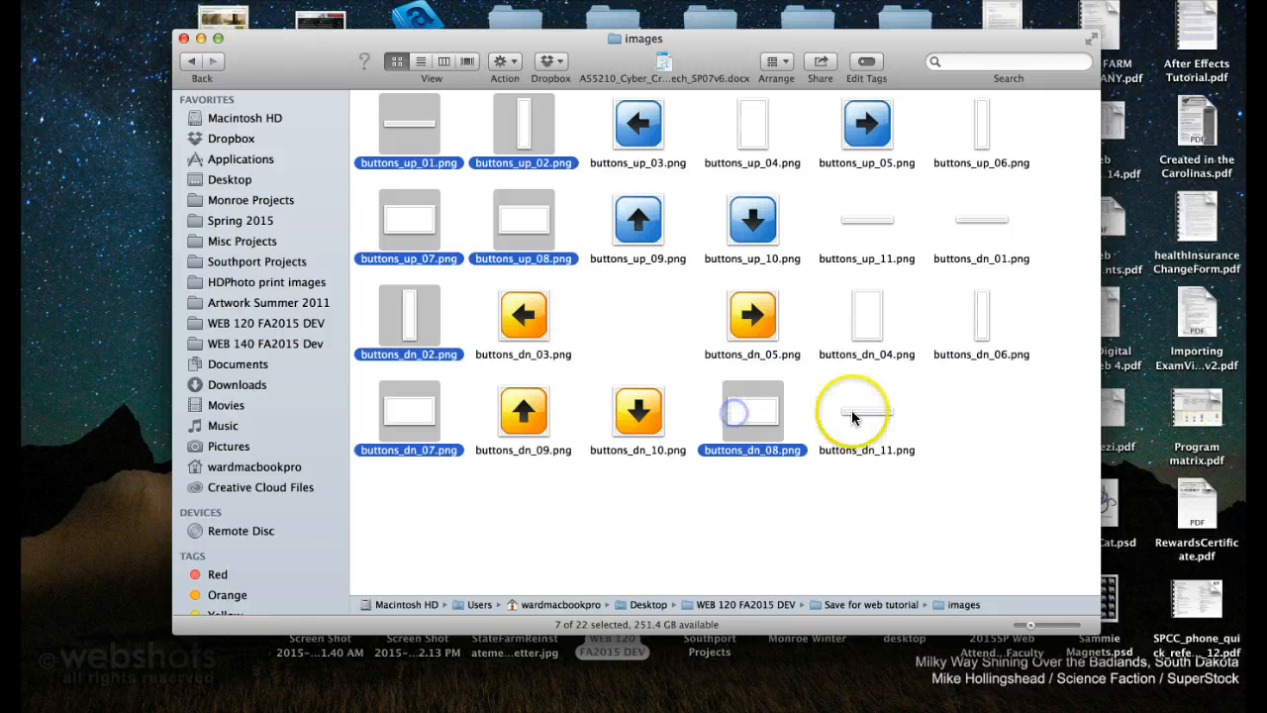
{"action": "left_click", "coordinate": [868, 315], "text": "super"}
{"action": "left_click", "coordinate": [865, 219], "text": "super"}
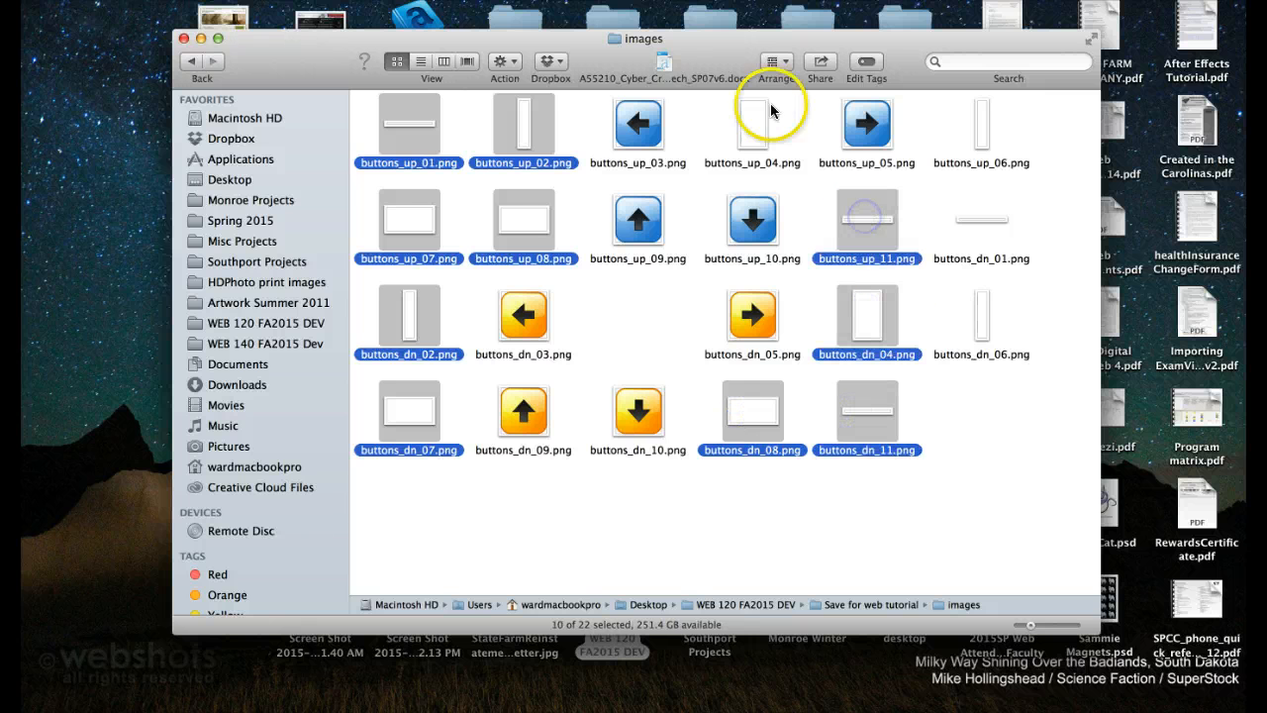
{"action": "left_click", "coordinate": [745, 111], "text": "super"}
{"action": "left_click", "coordinate": [978, 116], "text": "super"}
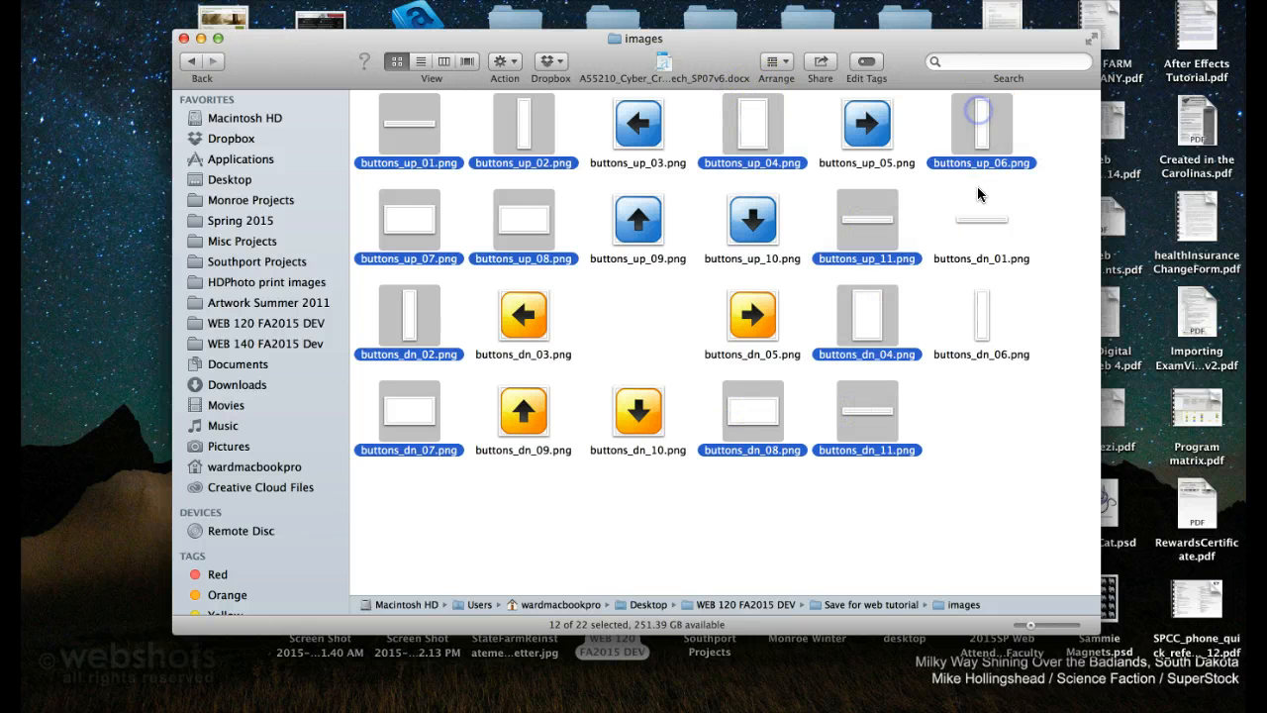
{"action": "left_click", "coordinate": [978, 218], "text": "super"}
{"action": "left_click", "coordinate": [978, 315], "text": "super"}
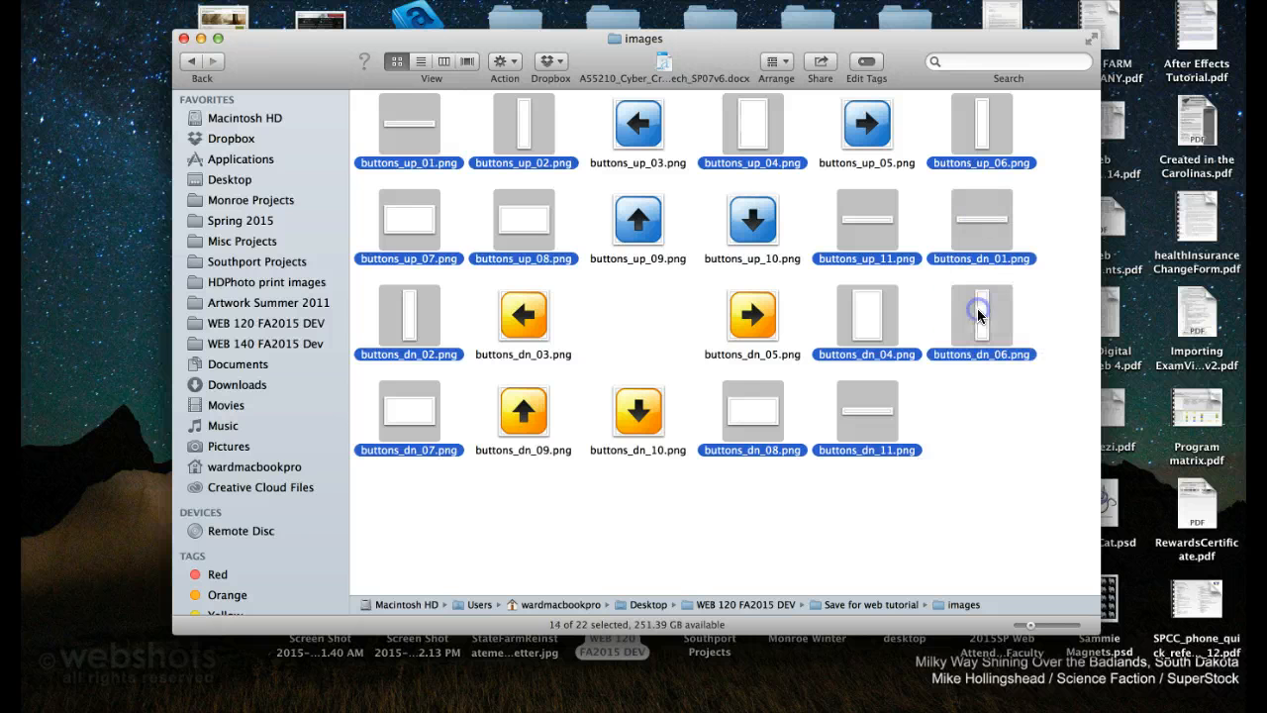
{"action": "right_click", "coordinate": [978, 315]}
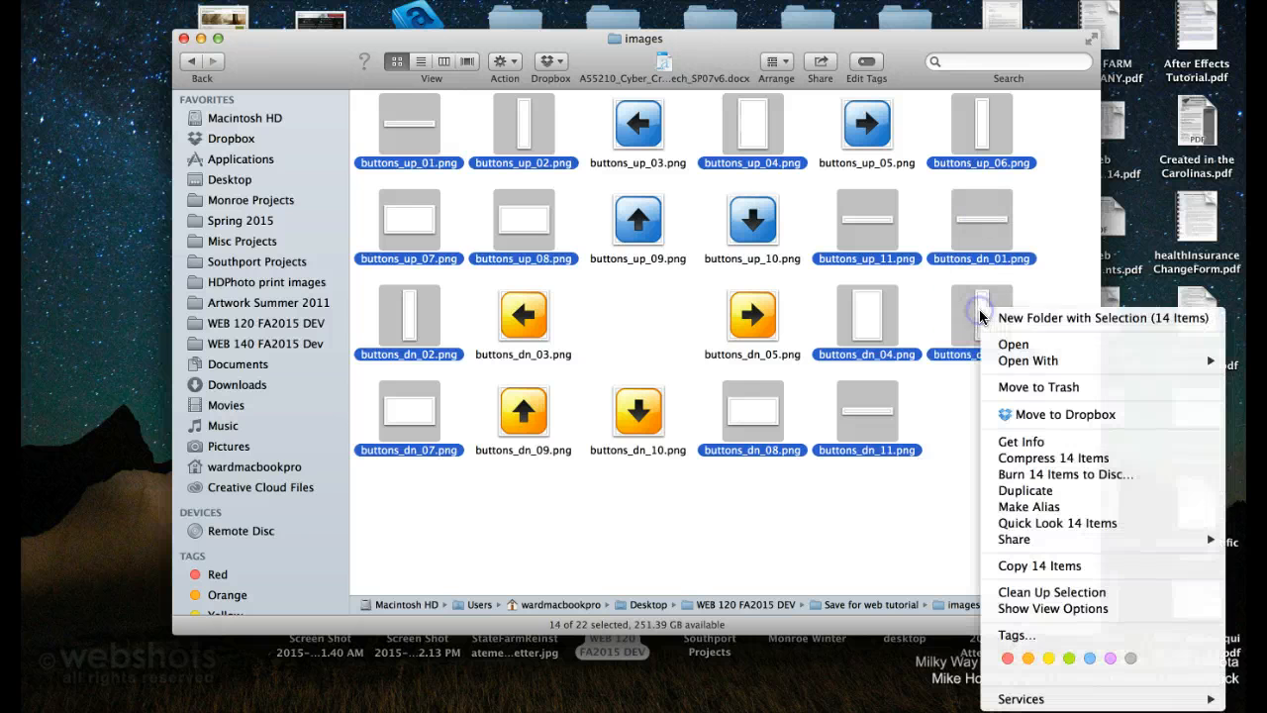
{"action": "left_click", "coordinate": [1019, 385]}
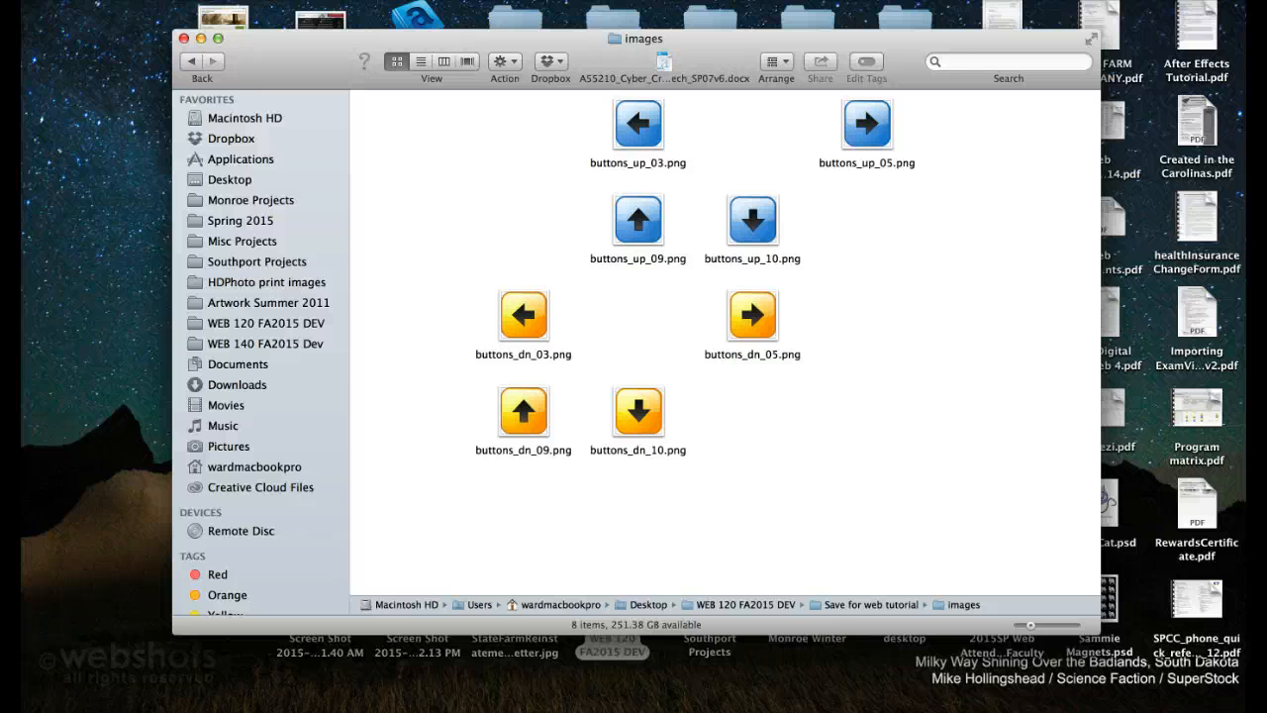
Switch to Photoshop, view Jekyll_Island_Club_Hotel.psd, and show Layer 3 behind the photo in Jekyll_Island_Club_Hotel_vignette.psd
{"action": "mouse_move", "coordinate": [618, 699]}
{"action": "left_click", "coordinate": [576, 700]}
{"action": "left_click", "coordinate": [149, 50]}
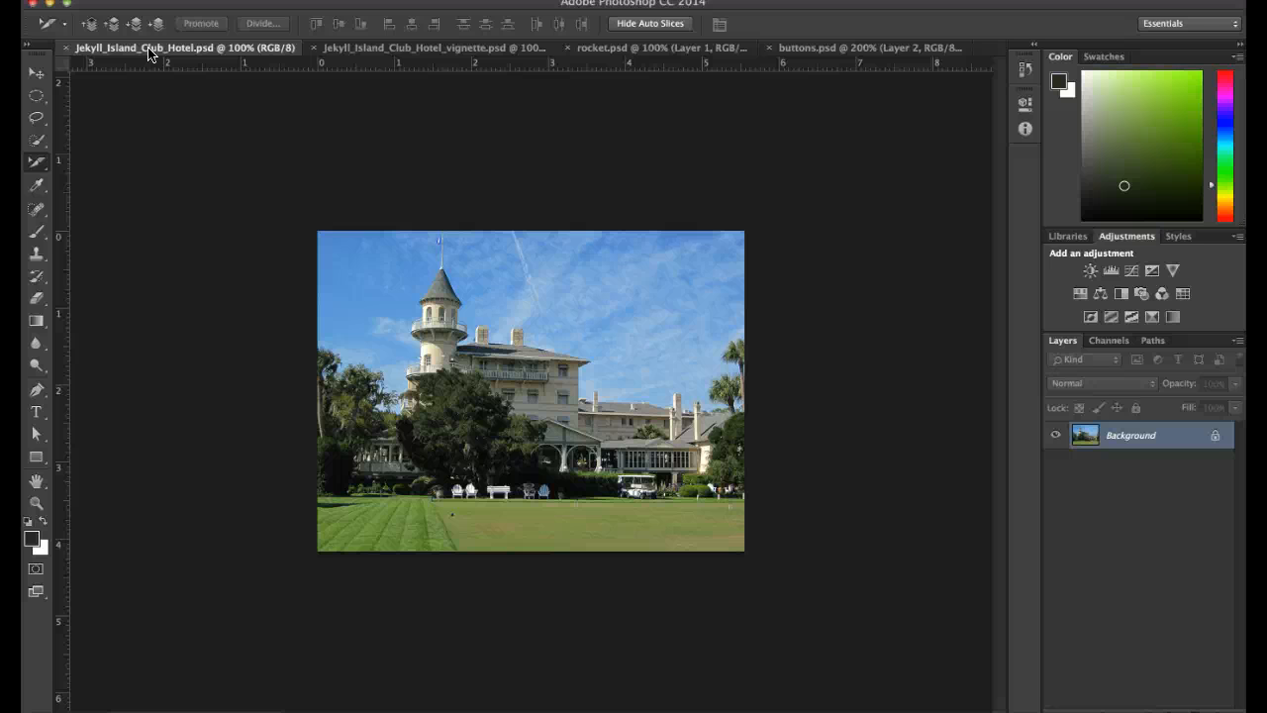
{"action": "left_click", "coordinate": [358, 47]}
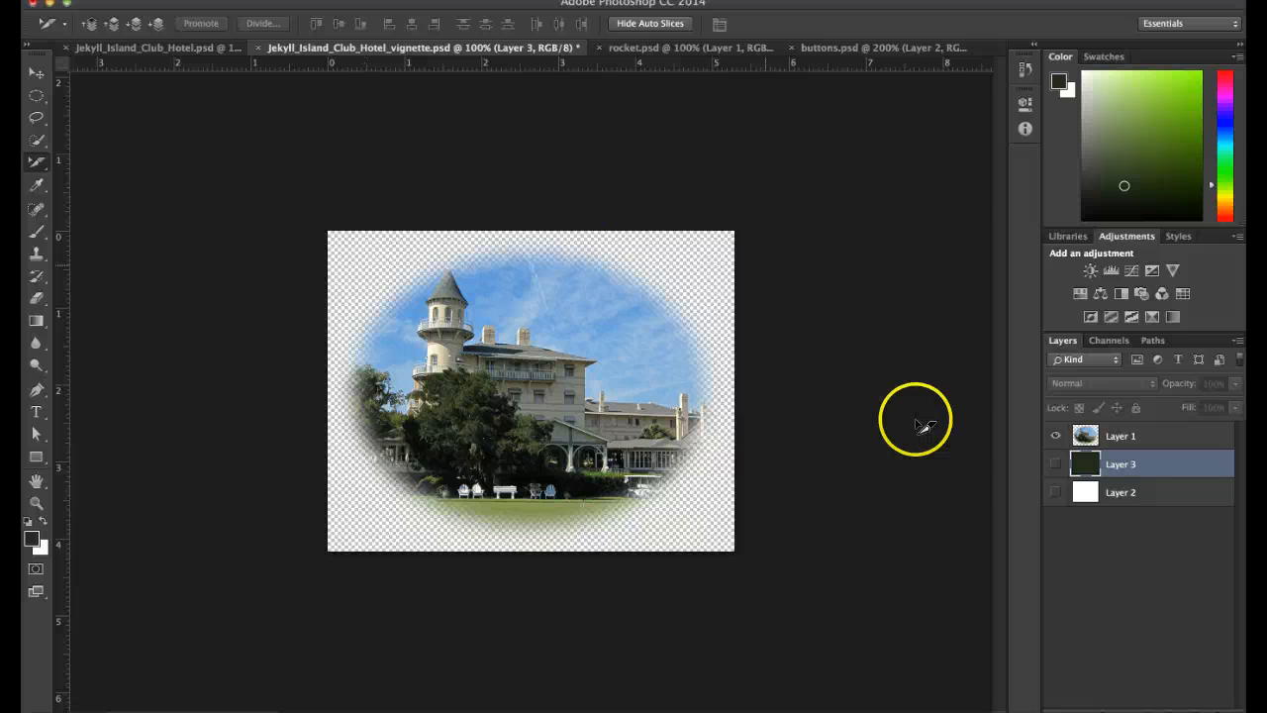
{"action": "left_click", "coordinate": [1055, 464]}
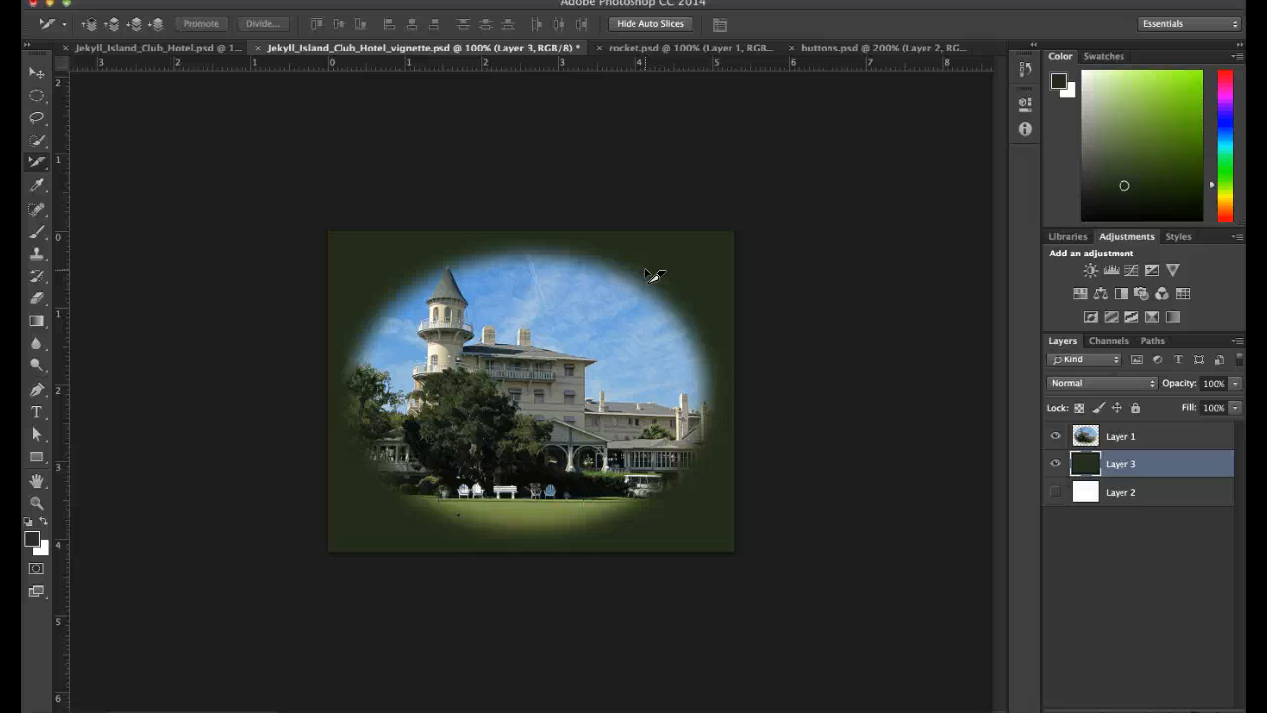
Review the rocket artwork in rocket.psd and the sliced orange buttons in buttons.psd
{"action": "left_click", "coordinate": [644, 50]}
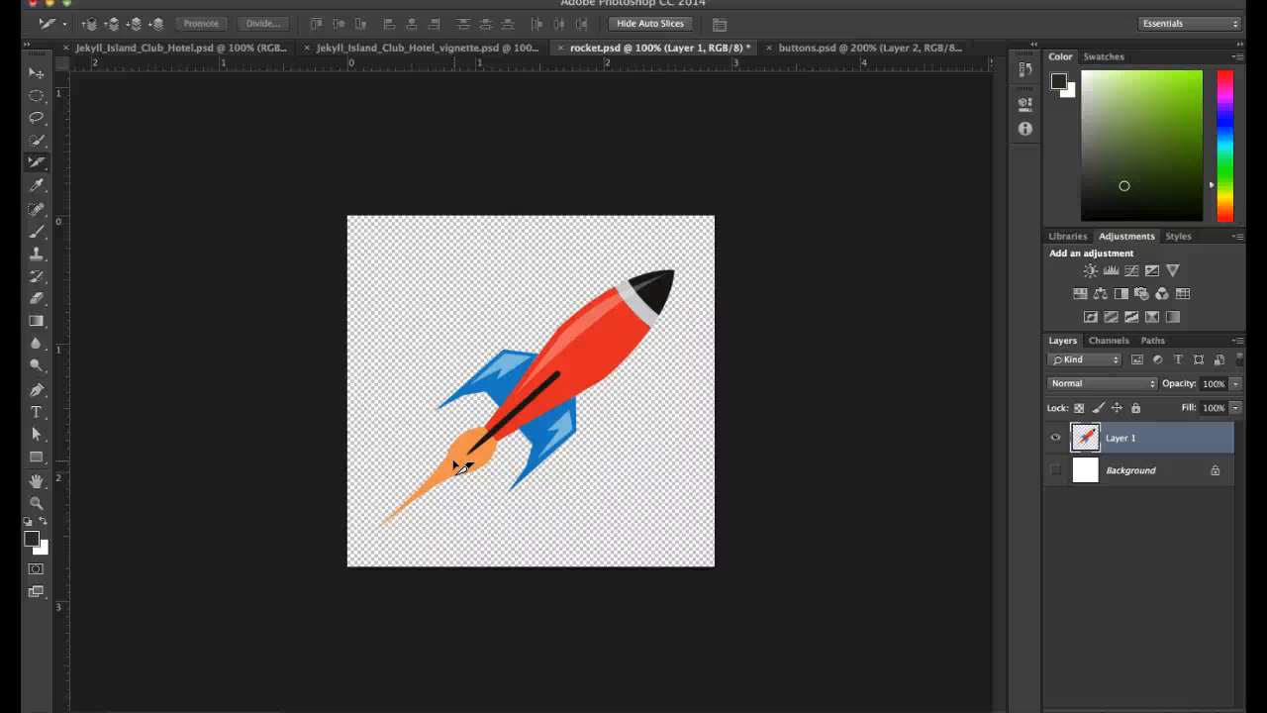
{"action": "left_click", "coordinate": [814, 49]}
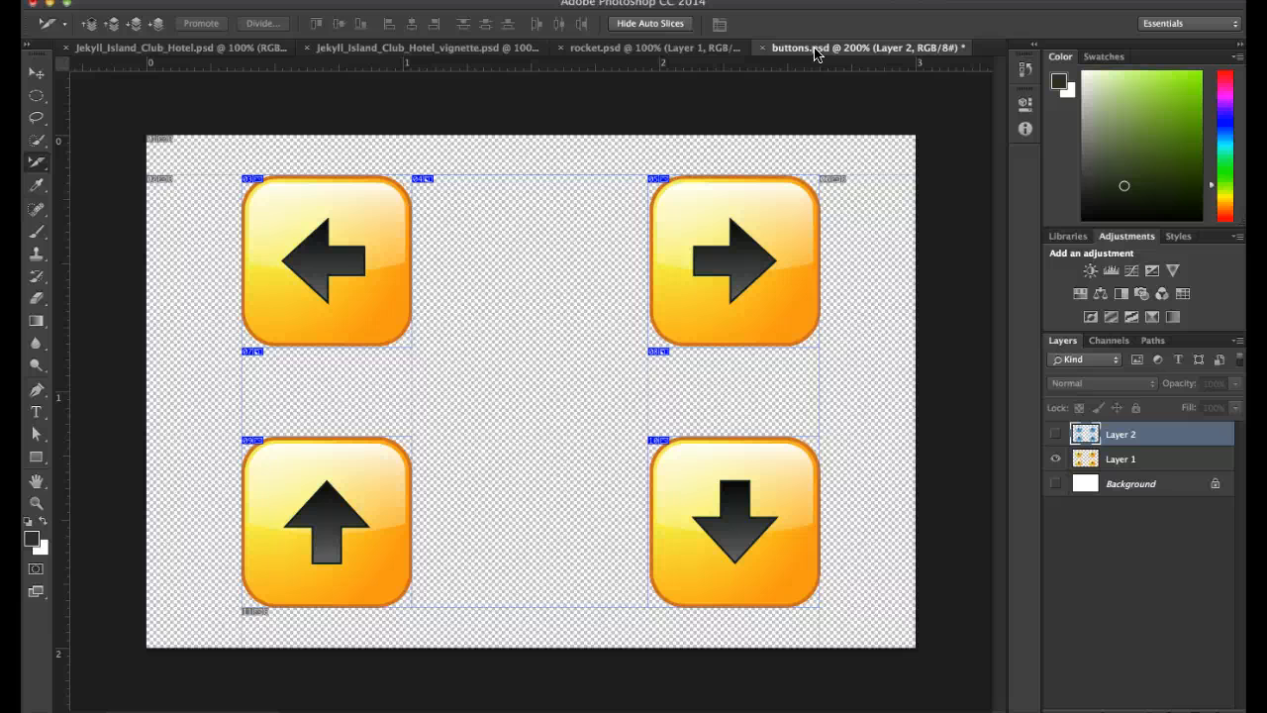